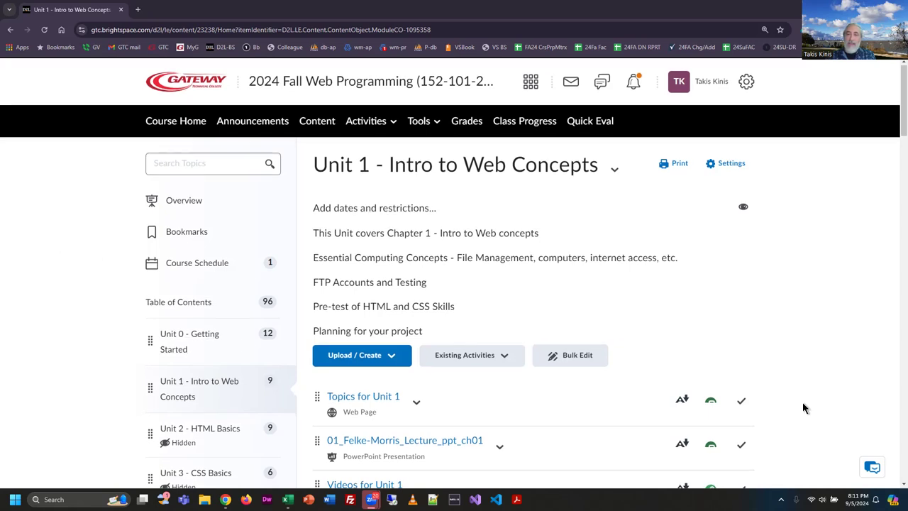
Step: Scroll down the Unit 1 - Intro to Web Concepts module to the U1 - W3 Pre-tests assignment
{"action": "scroll", "coordinate": [803, 401], "scroll_direction": "down", "scroll_amount": 2}
{"action": "scroll", "coordinate": [803, 400], "scroll_direction": "down", "scroll_amount": 1}
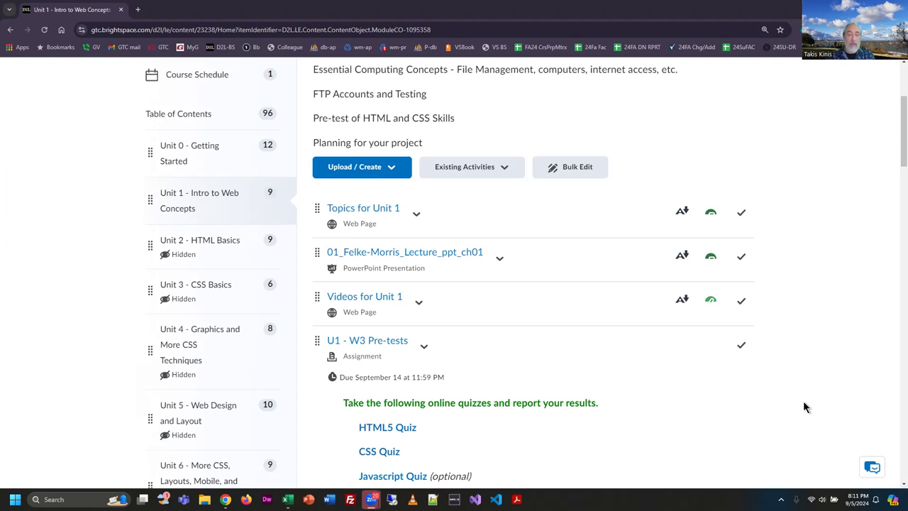
Step: Open the Topics for Unit 1 page and scroll through its Chapter 1 topics list
{"action": "left_click", "coordinate": [384, 213]}
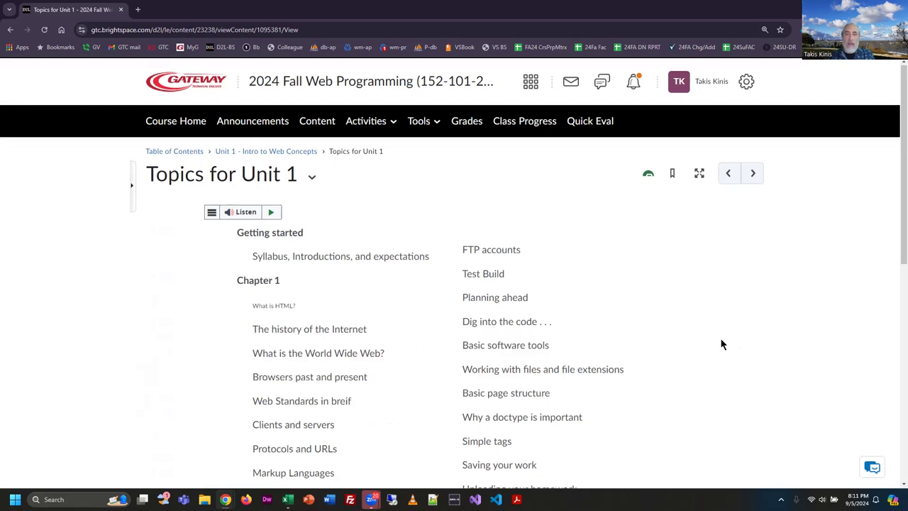
{"action": "scroll", "coordinate": [713, 344], "scroll_direction": "down", "scroll_amount": 1}
{"action": "scroll", "coordinate": [713, 344], "scroll_direction": "down", "scroll_amount": 1}
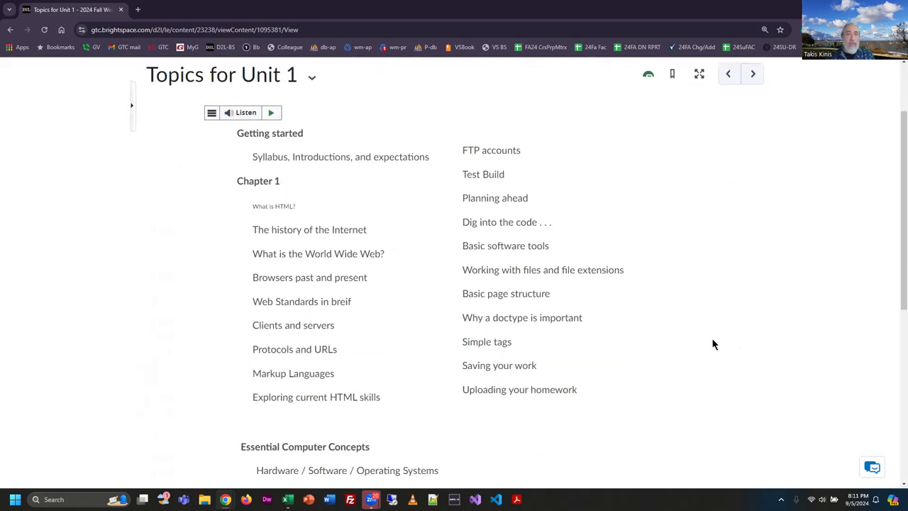
{"action": "scroll", "coordinate": [714, 345], "scroll_direction": "up", "scroll_amount": 1}
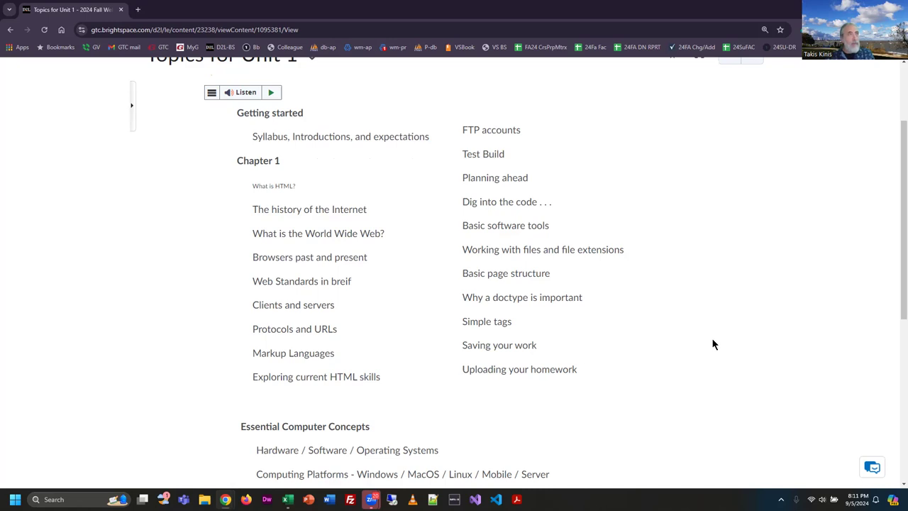
{"action": "scroll", "coordinate": [713, 344], "scroll_direction": "up", "scroll_amount": 1}
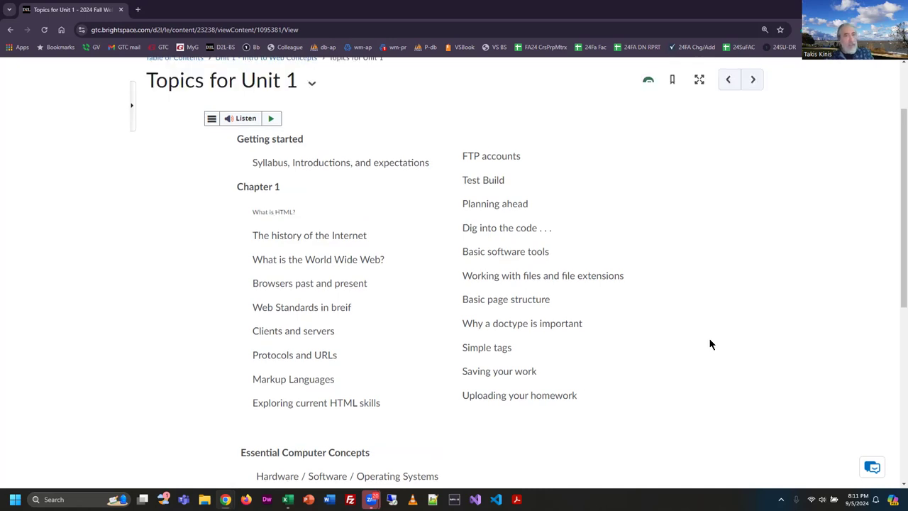
{"action": "scroll", "coordinate": [712, 344], "scroll_direction": "down", "scroll_amount": 3}
{"action": "scroll", "coordinate": [710, 344], "scroll_direction": "up", "scroll_amount": 3}
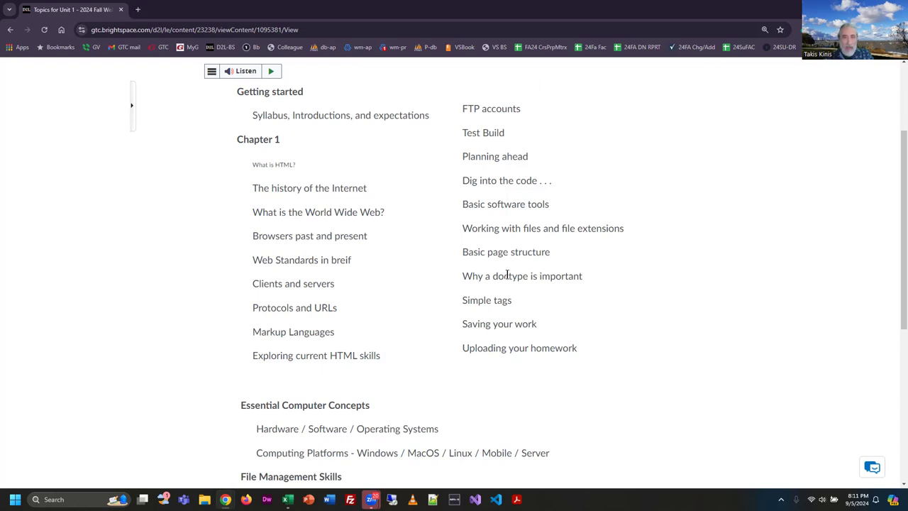
{"action": "scroll", "coordinate": [608, 390], "scroll_direction": "down", "scroll_amount": 2}
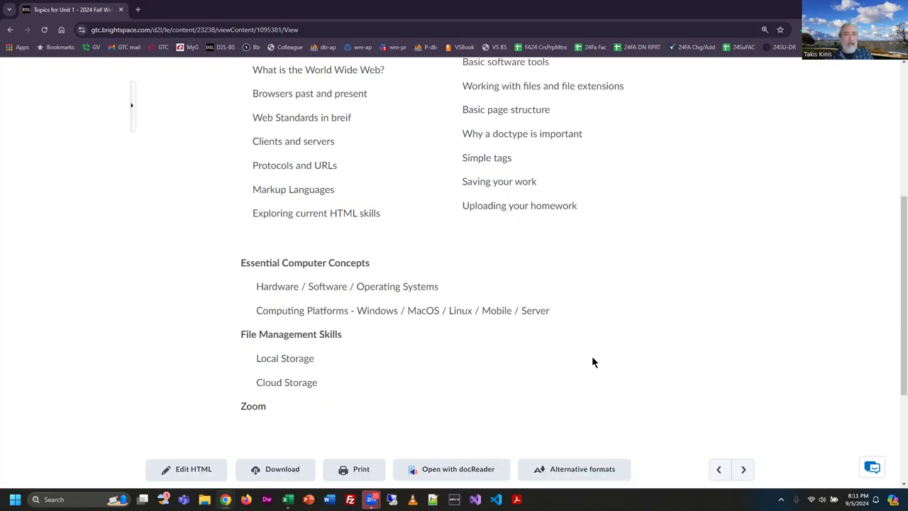
{"action": "scroll", "coordinate": [594, 362], "scroll_direction": "down", "scroll_amount": 1}
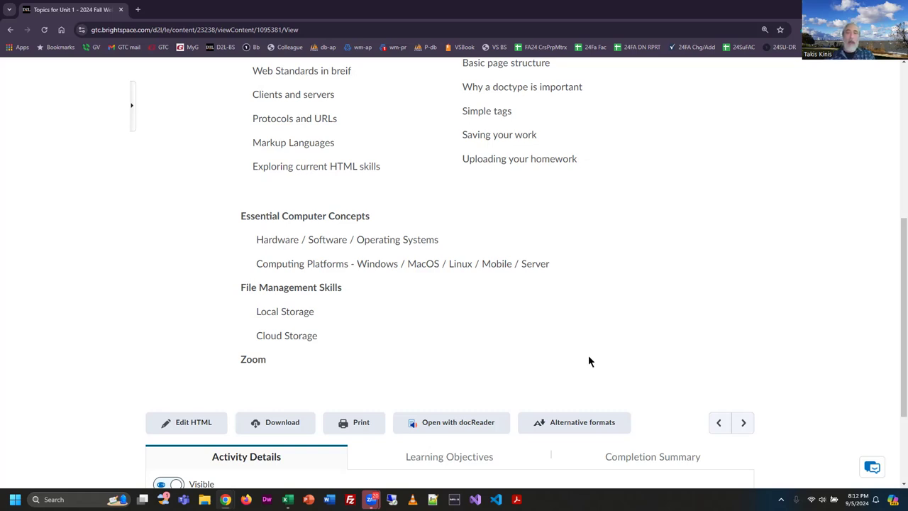
{"action": "scroll", "coordinate": [595, 278], "scroll_direction": "up", "scroll_amount": 1}
{"action": "scroll", "coordinate": [696, 113], "scroll_direction": "up", "scroll_amount": 4}
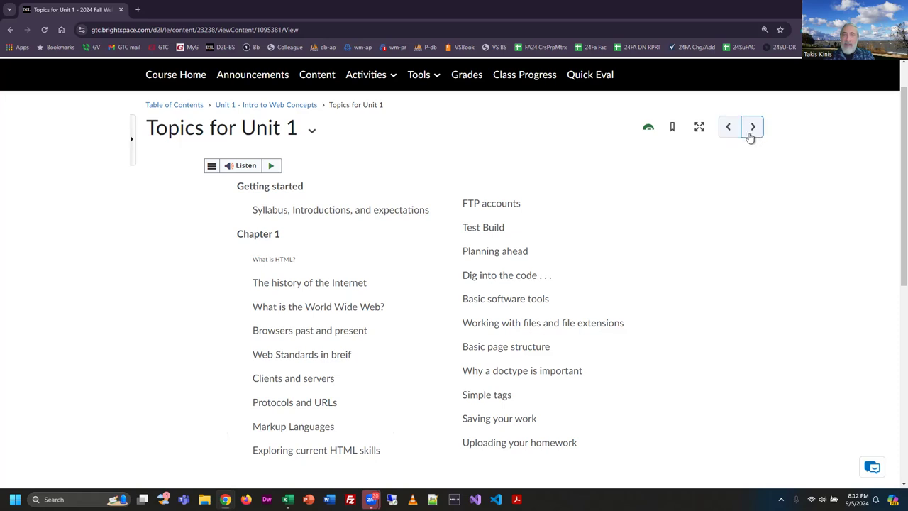
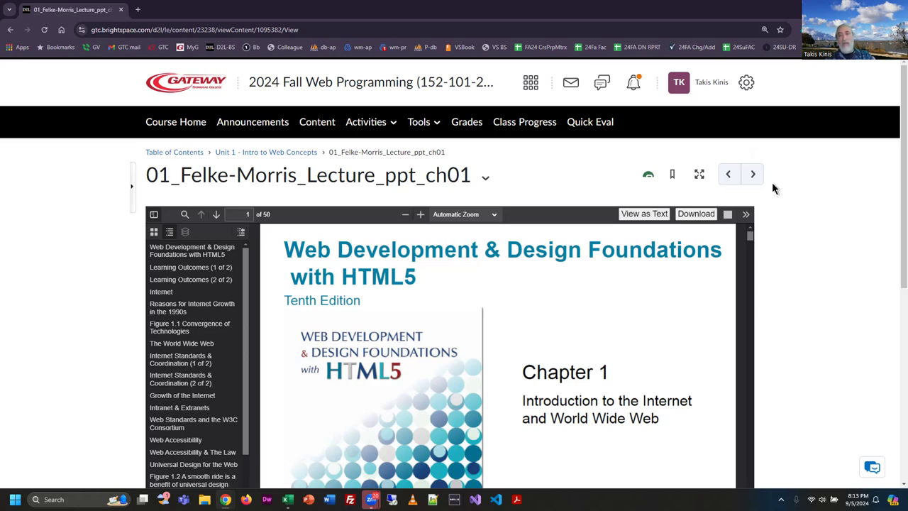
Step: Advance from the Chapter 1 lecture slides to the Videos for Unit 1 topic
{"action": "left_click", "coordinate": [752, 174]}
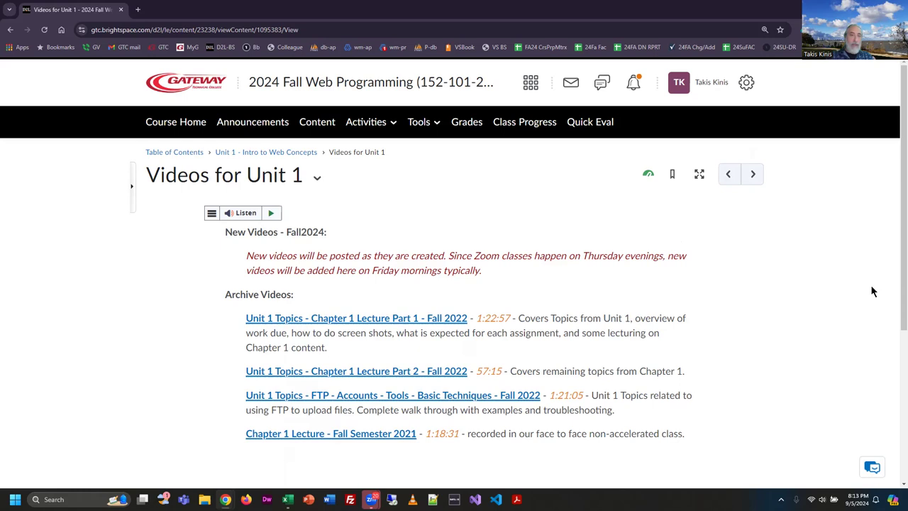
Step: Highlight the red note about new videos, dismiss the Listen popup, and advance to U1 - W3 Pre-tests
{"action": "left_click_drag", "start_coordinate": [483, 270], "coordinate": [248, 266]}
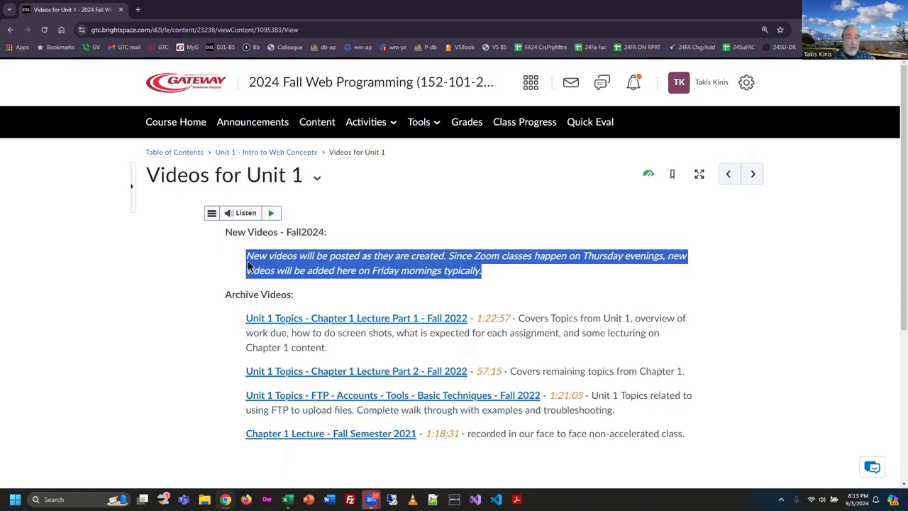
{"action": "left_click", "coordinate": [757, 306]}
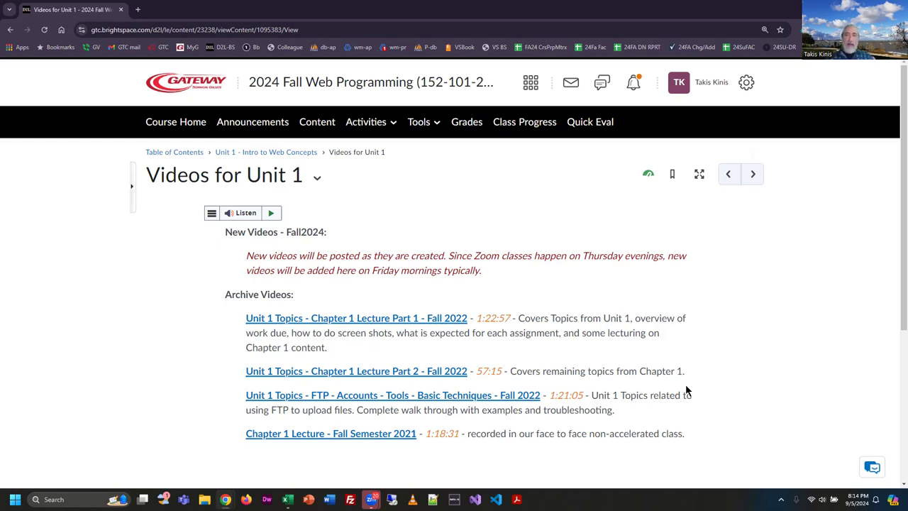
{"action": "left_click", "coordinate": [754, 176]}
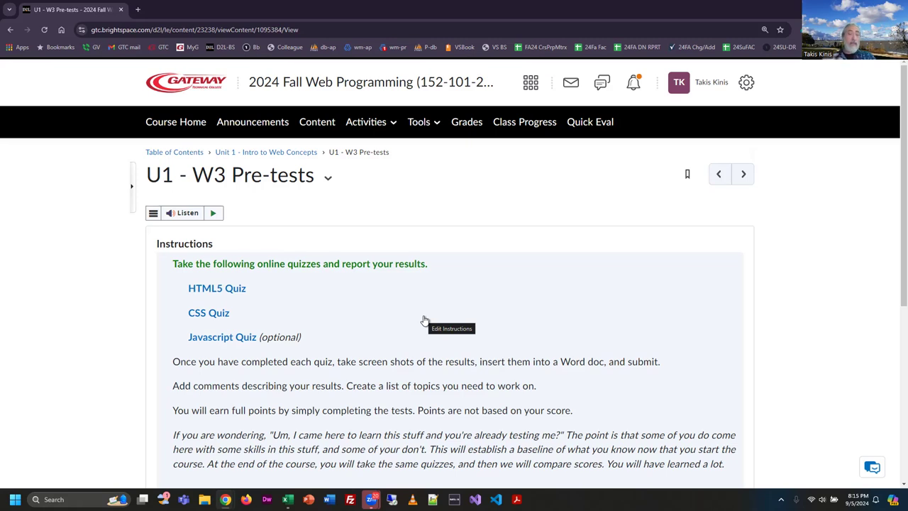
Step: Open the HTML5 Quiz link so W3Schools loads in a new browser tab
{"action": "left_click", "coordinate": [208, 290]}
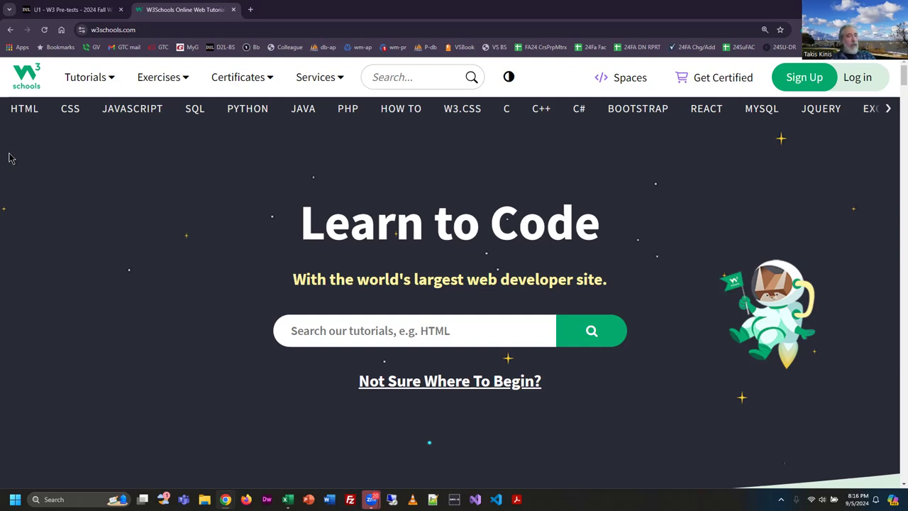
Step: Open the W3Schools HTML Tutorial and scroll down to its first example
{"action": "left_click", "coordinate": [24, 108]}
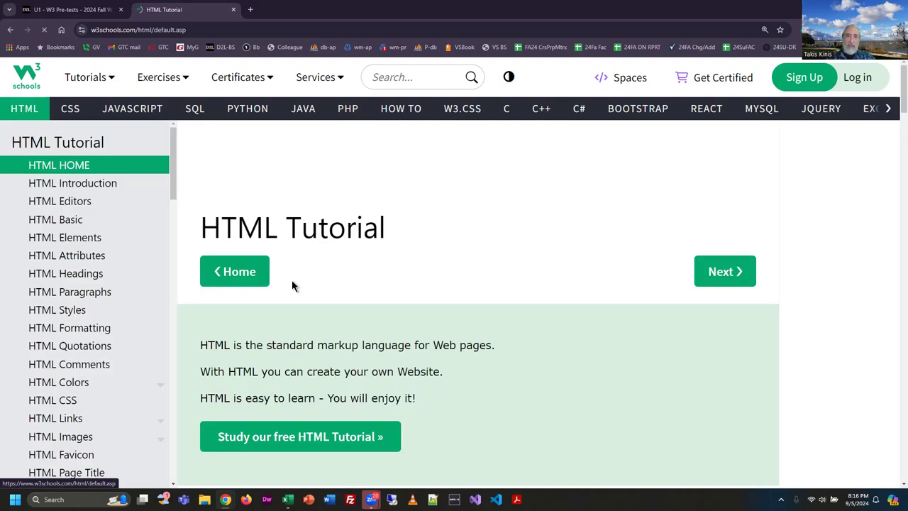
{"action": "scroll", "coordinate": [430, 348], "scroll_direction": "down", "scroll_amount": 2}
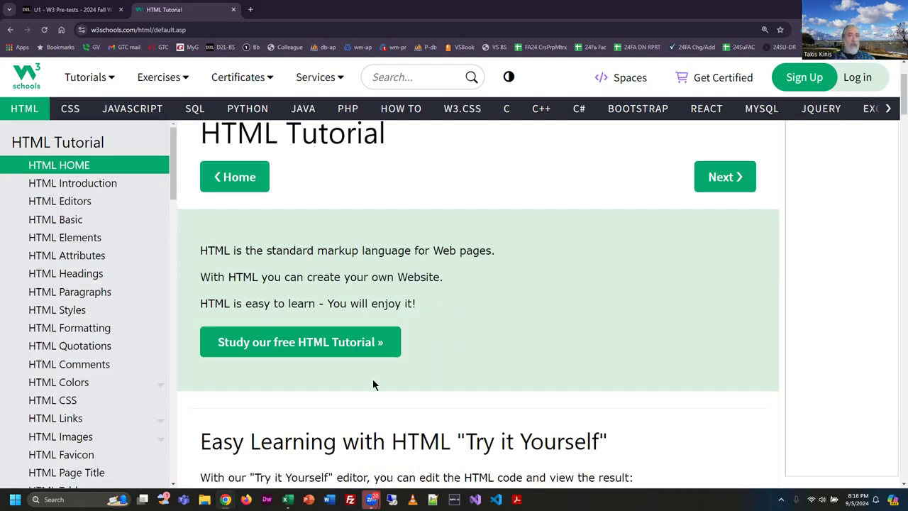
{"action": "scroll", "coordinate": [441, 385], "scroll_direction": "down", "scroll_amount": 3}
{"action": "scroll", "coordinate": [414, 385], "scroll_direction": "down", "scroll_amount": 2}
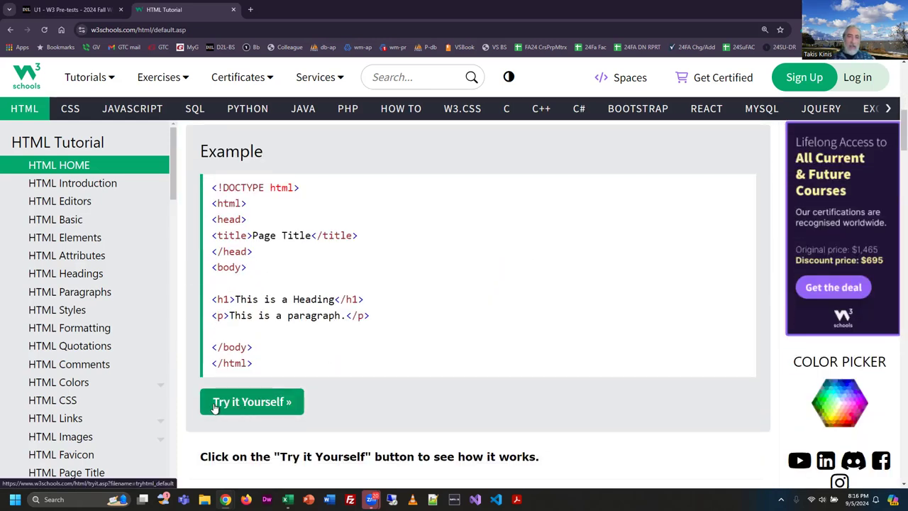
Step: In the Tryit Editor, append 'sdfgsdfgsdfgds' to the heading, run it, then close the editor tab
{"action": "left_click", "coordinate": [260, 405]}
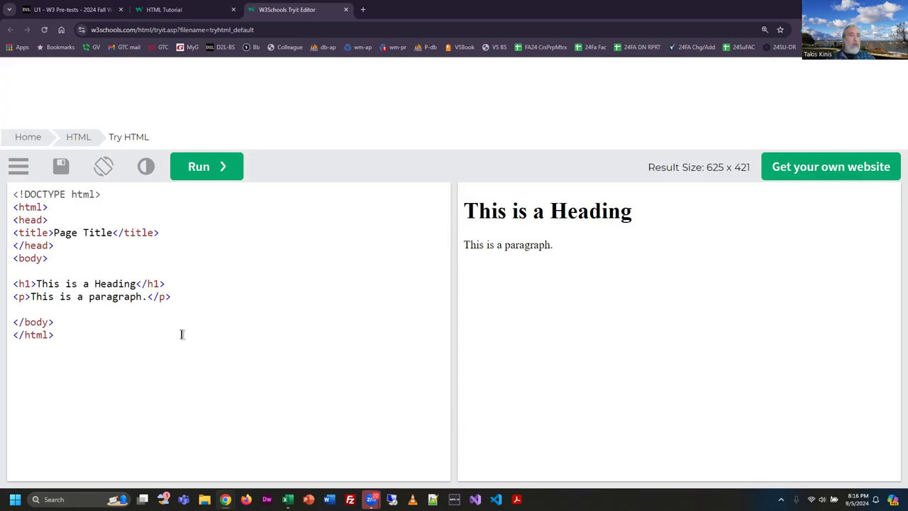
{"action": "type", "text": "sdfgsdfgsdfgds"}
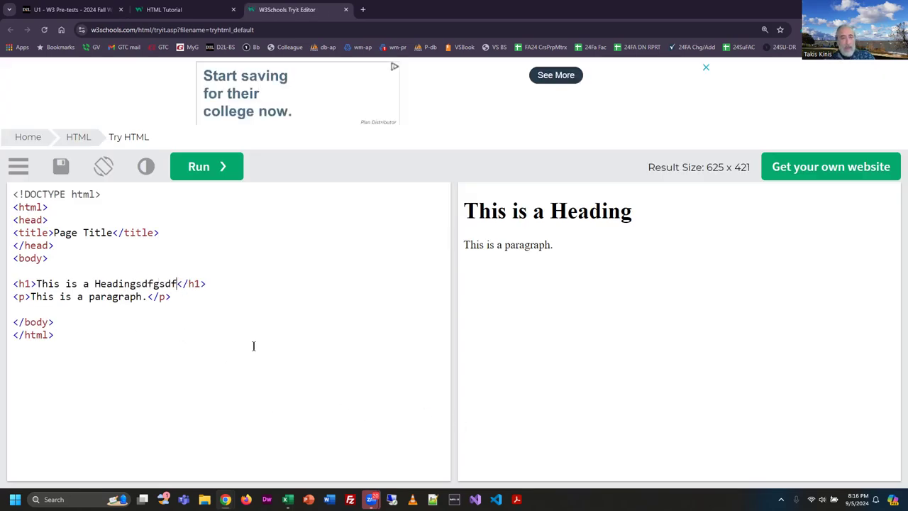
{"action": "left_click", "coordinate": [215, 169]}
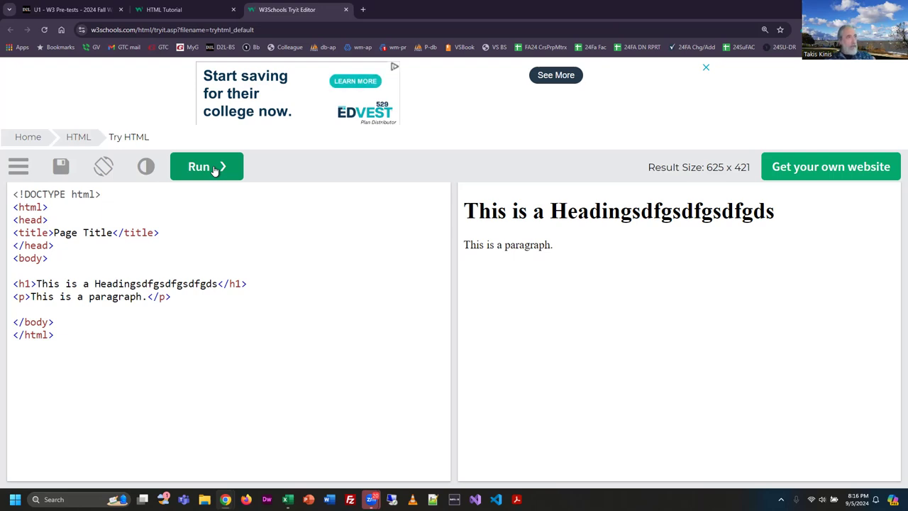
{"action": "left_click", "coordinate": [346, 9]}
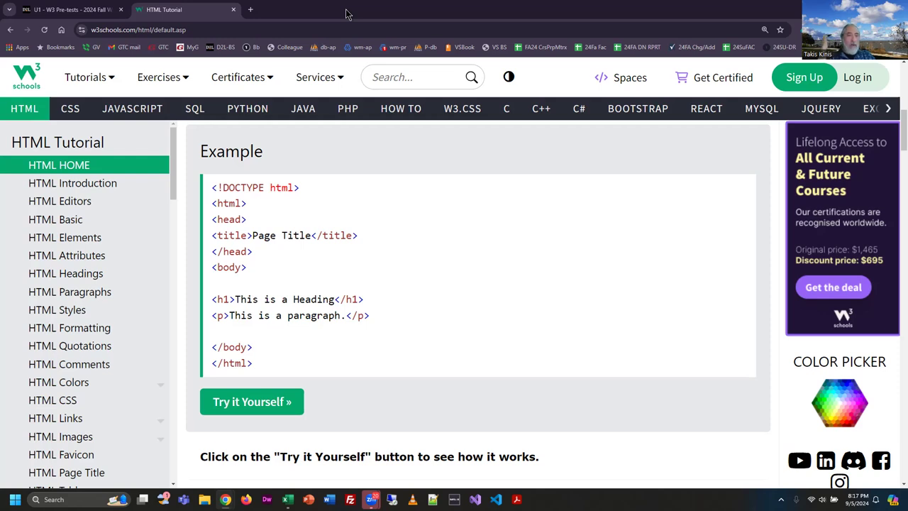
Step: Review the HTML Favicon lesson's link-element example line, then go back to the W3Schools home page
{"action": "scroll", "coordinate": [88, 425], "scroll_direction": "down", "scroll_amount": 1}
{"action": "left_click", "coordinate": [91, 407]}
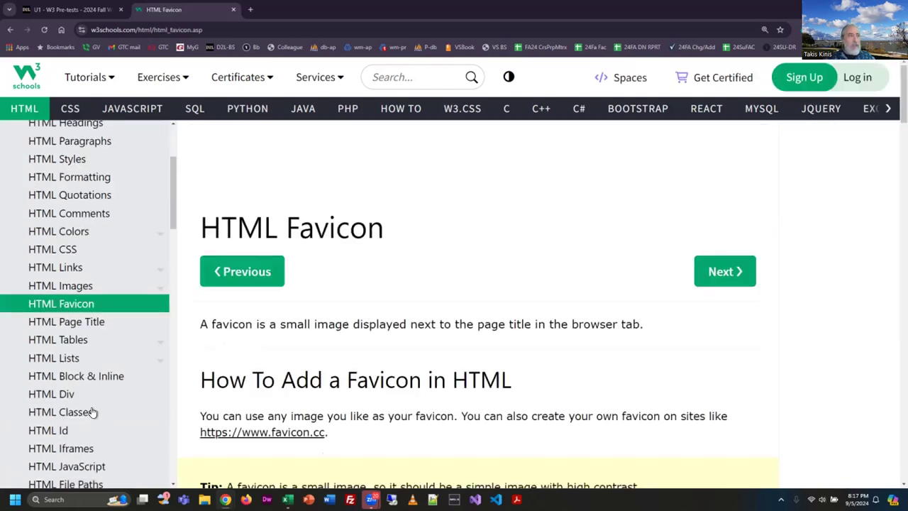
{"action": "scroll", "coordinate": [472, 380], "scroll_direction": "down", "scroll_amount": 1}
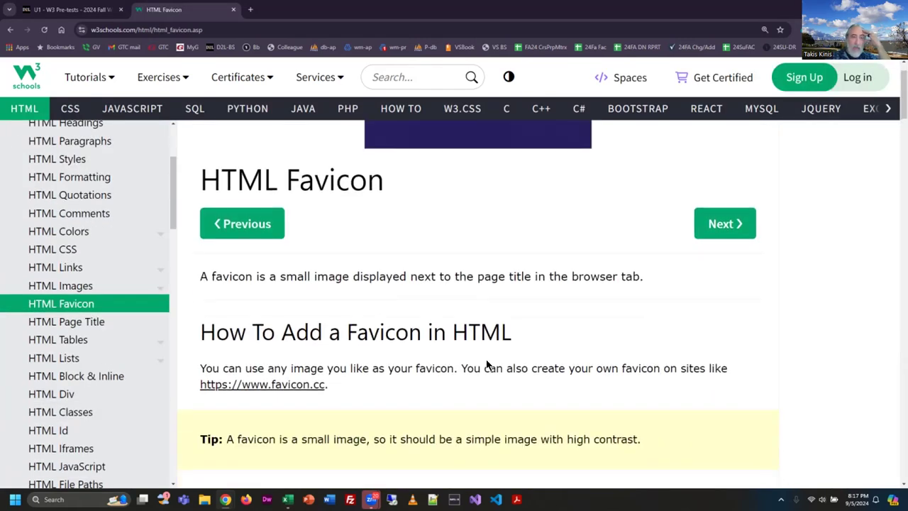
{"action": "scroll", "coordinate": [487, 365], "scroll_direction": "down", "scroll_amount": 3}
{"action": "scroll", "coordinate": [483, 376], "scroll_direction": "down", "scroll_amount": 4}
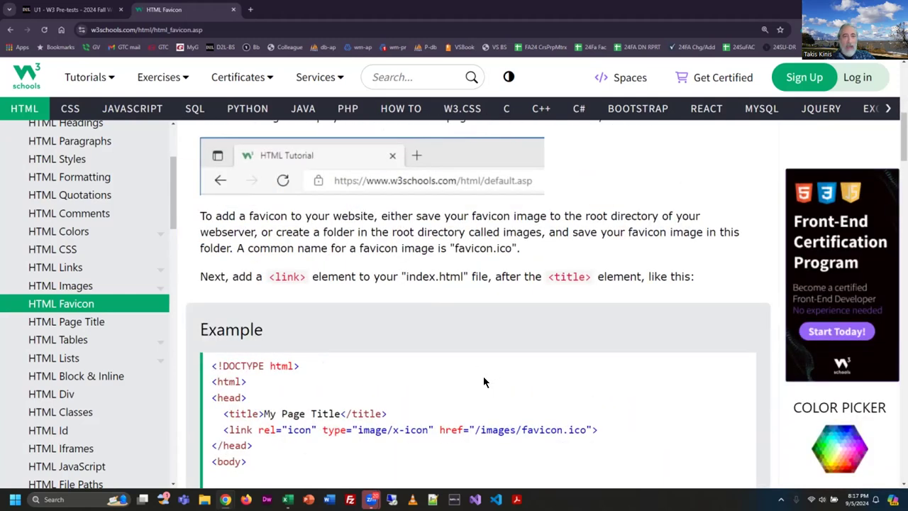
{"action": "scroll", "coordinate": [483, 377], "scroll_direction": "down", "scroll_amount": 2}
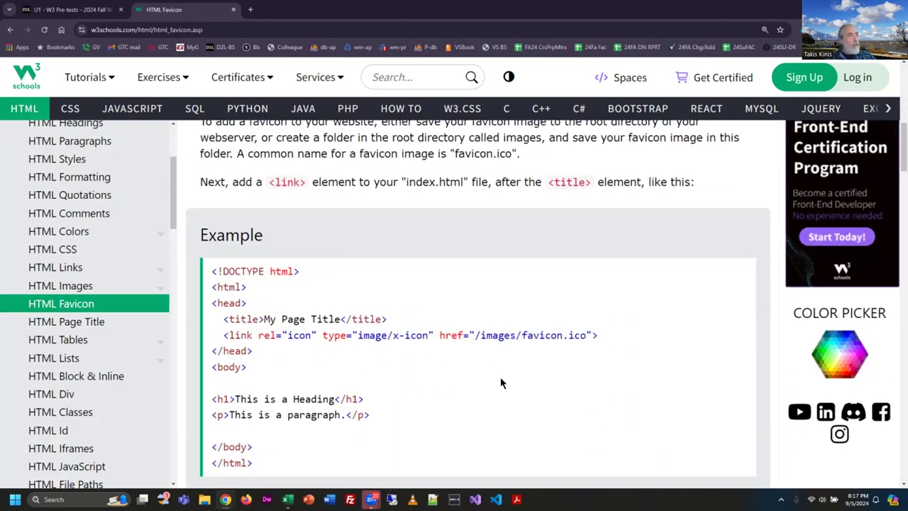
{"action": "scroll", "coordinate": [509, 383], "scroll_direction": "down", "scroll_amount": 2}
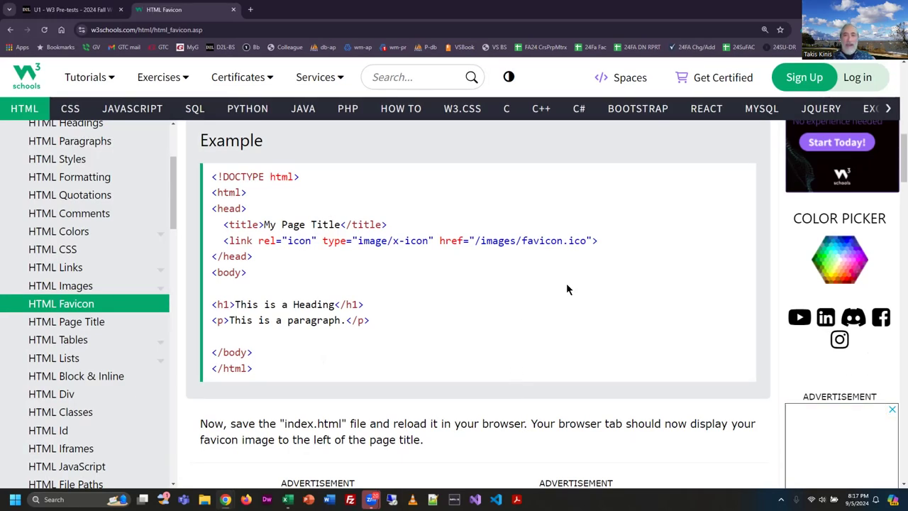
{"action": "left_click_drag", "start_coordinate": [592, 241], "coordinate": [225, 242]}
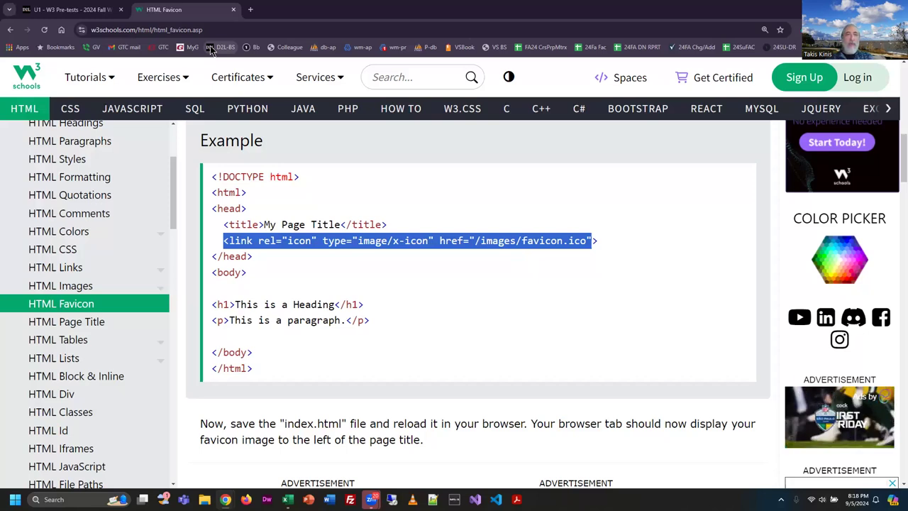
{"action": "left_click", "coordinate": [10, 31]}
{"action": "left_click", "coordinate": [10, 31]}
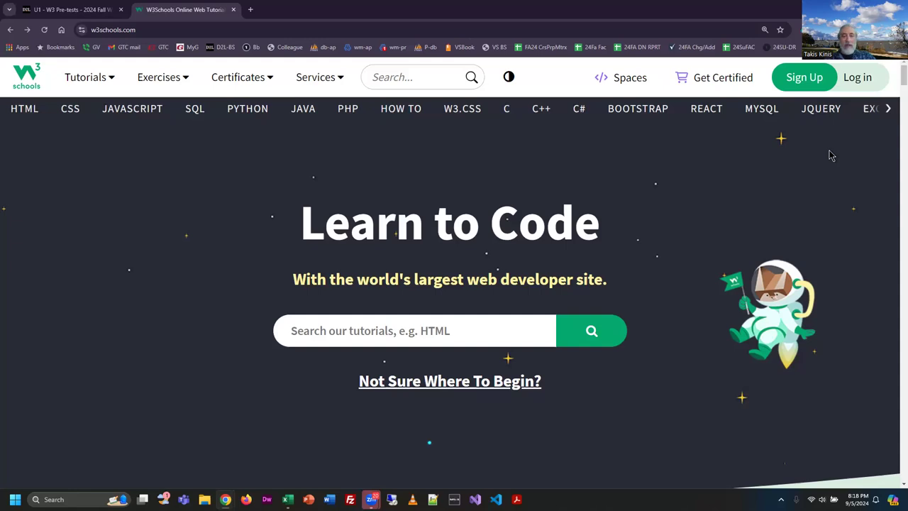
Step: Return to the HTML Quiz page and start the quiz
{"action": "left_click", "coordinate": [10, 30]}
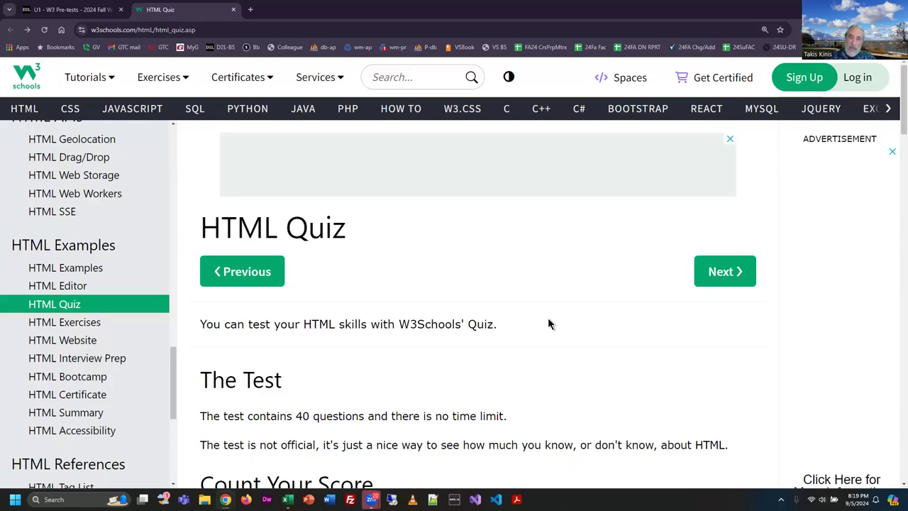
{"action": "scroll", "coordinate": [533, 318], "scroll_direction": "down", "scroll_amount": 2}
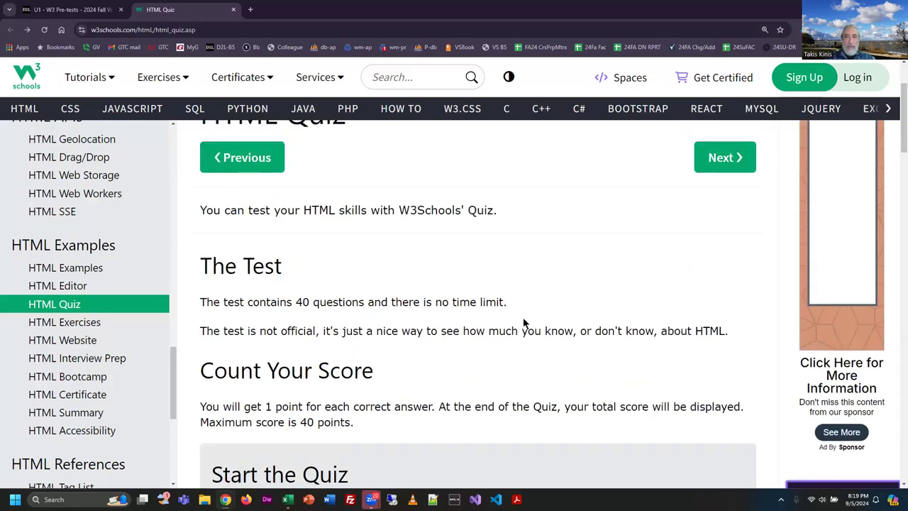
{"action": "scroll", "coordinate": [528, 324], "scroll_direction": "down", "scroll_amount": 3}
{"action": "left_click", "coordinate": [303, 253]}
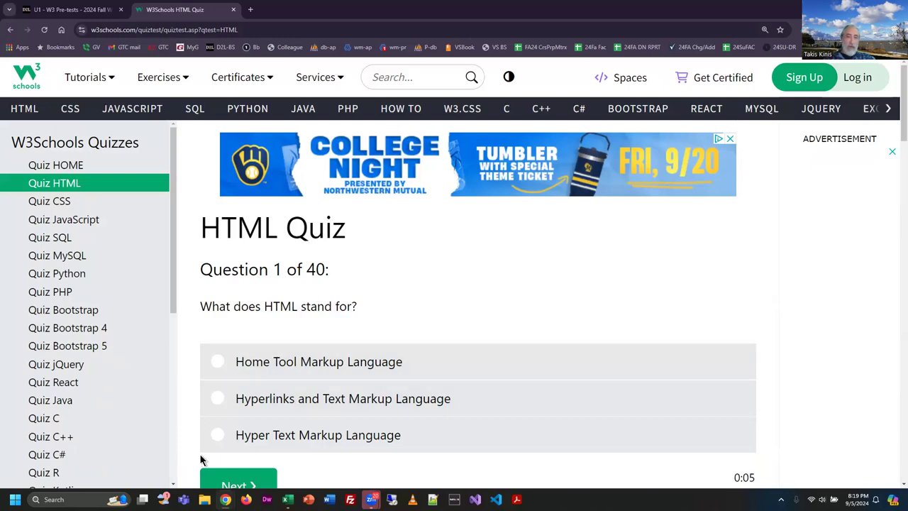
Step: Answer Question 1 with 'Hyper Text Markup Language' and search Windows for 'sni'
{"action": "left_click", "coordinate": [217, 439]}
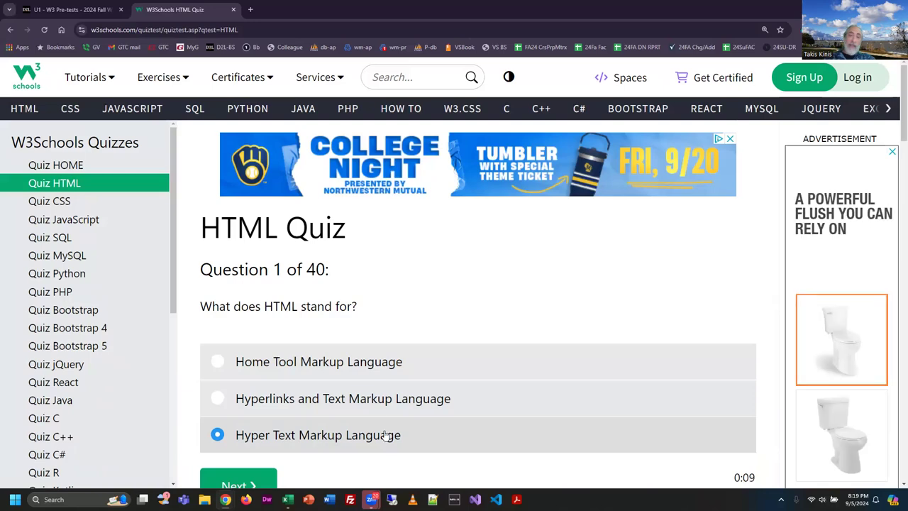
{"action": "scroll", "coordinate": [276, 458], "scroll_direction": "down", "scroll_amount": 1}
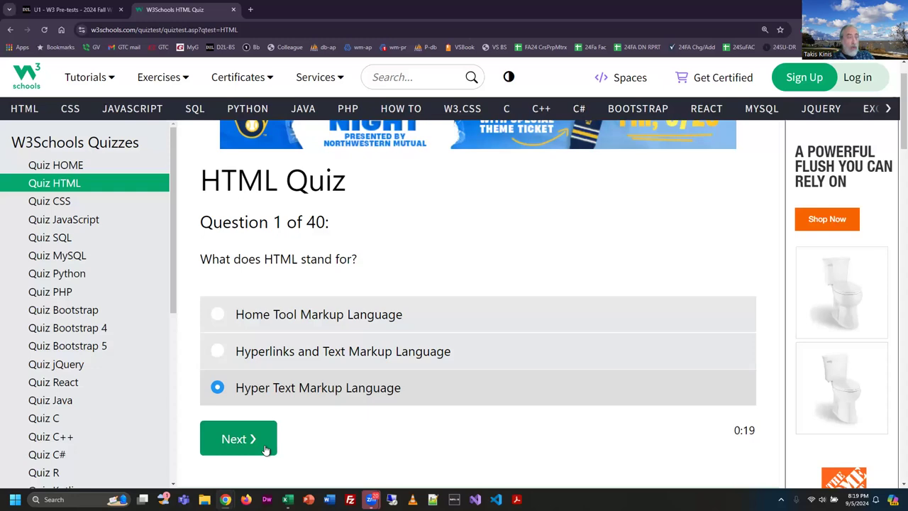
{"action": "key", "text": "super"}
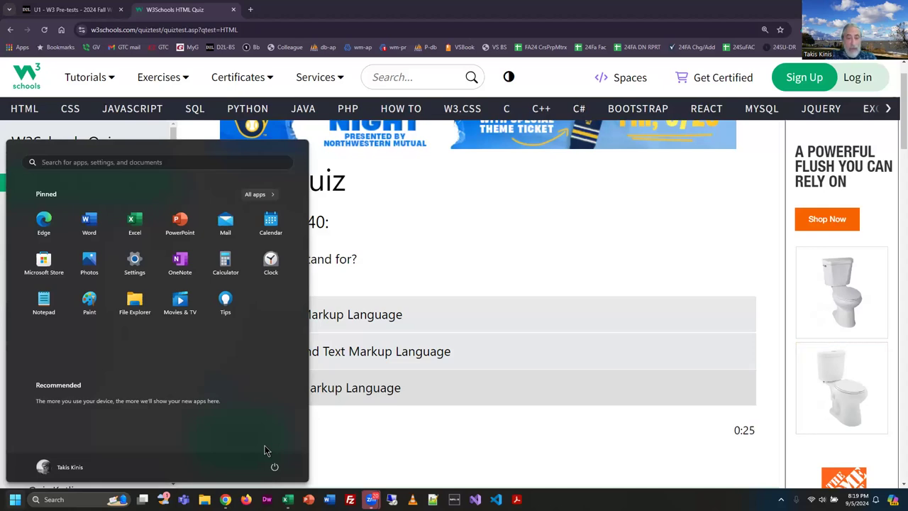
{"action": "type", "text": "sni"}
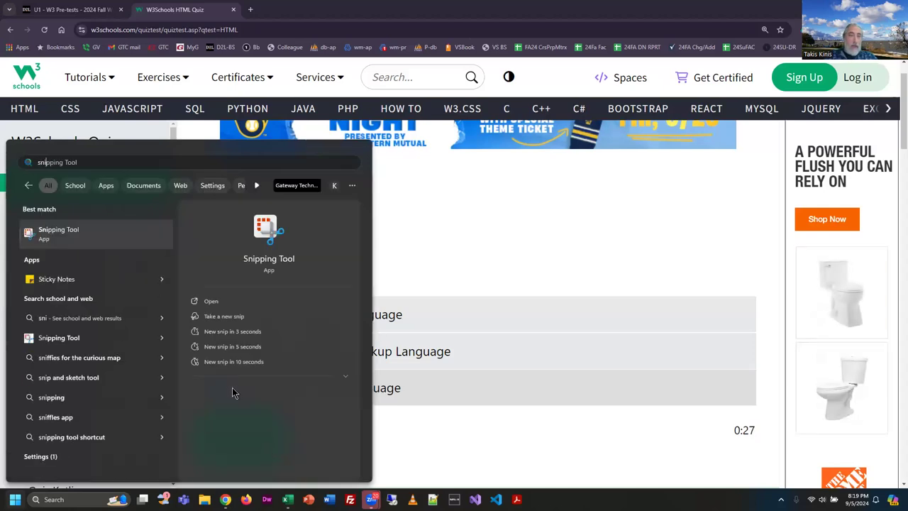
Step: Launch Snipping Tool and snip the HTML quiz title, Question 1 and its answers
{"action": "left_click", "coordinate": [86, 239]}
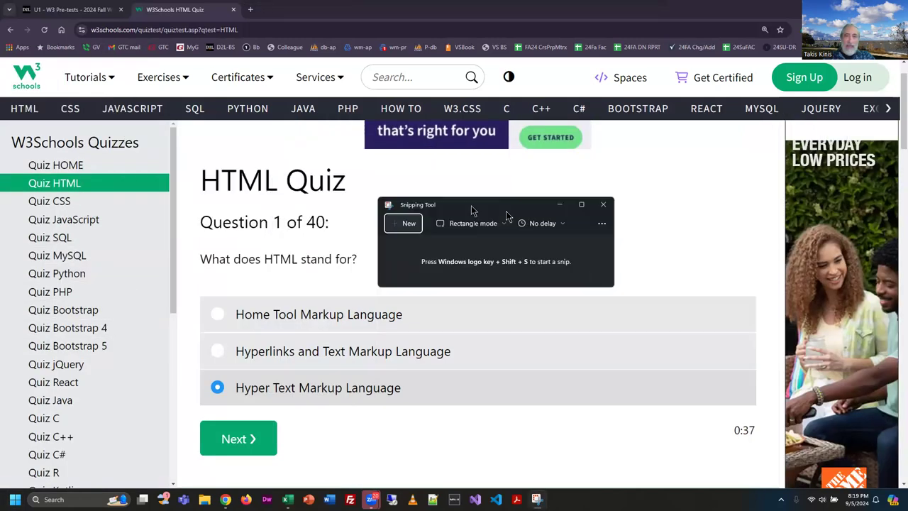
{"action": "left_click_drag", "start_coordinate": [578, 213], "coordinate": [535, 180]}
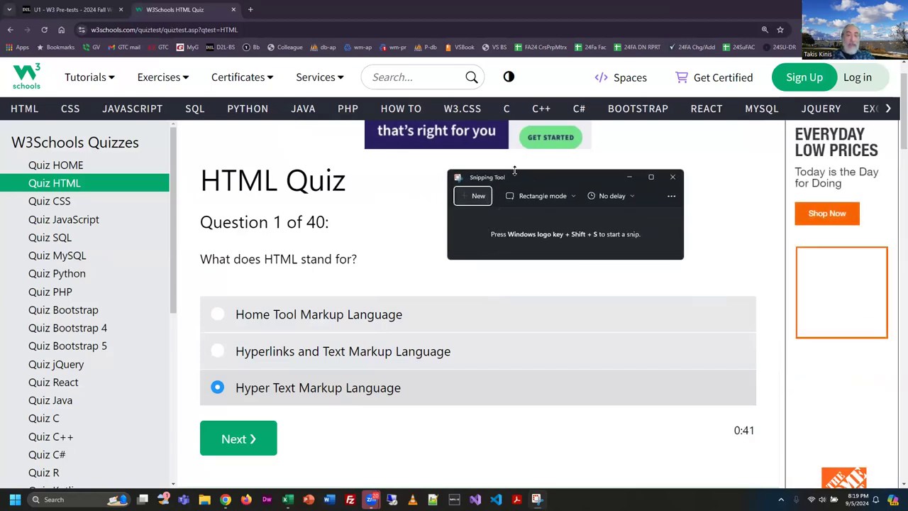
{"action": "left_click", "coordinate": [475, 197]}
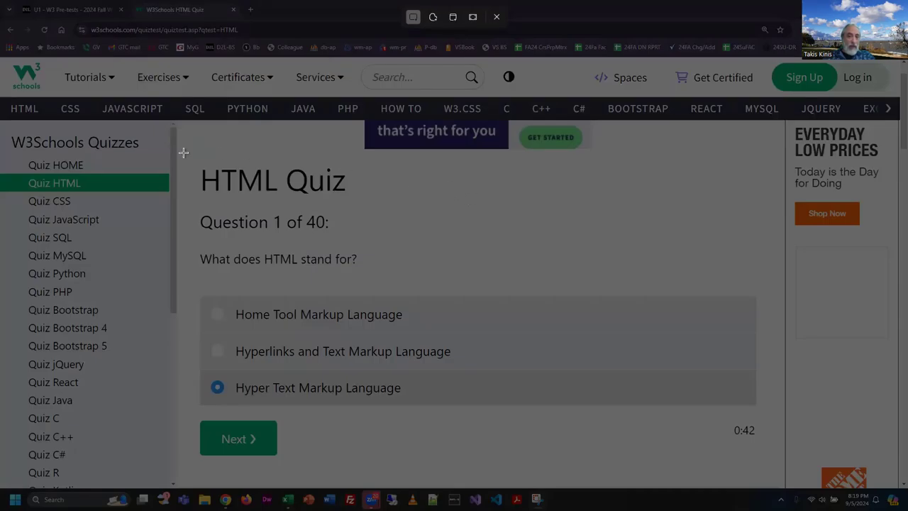
{"action": "left_click_drag", "start_coordinate": [183, 152], "coordinate": [574, 468]}
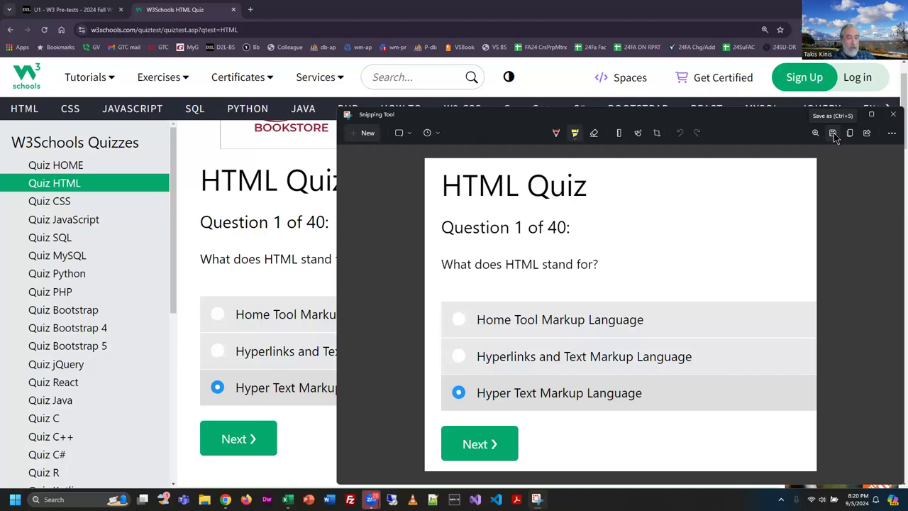
Step: Cancel a second Start search and a new capture, then close the Snipping Tool window
{"action": "key", "text": "super"}
{"action": "key", "text": "super"}
{"action": "key", "text": "super"}
{"action": "type", "text": "s"}
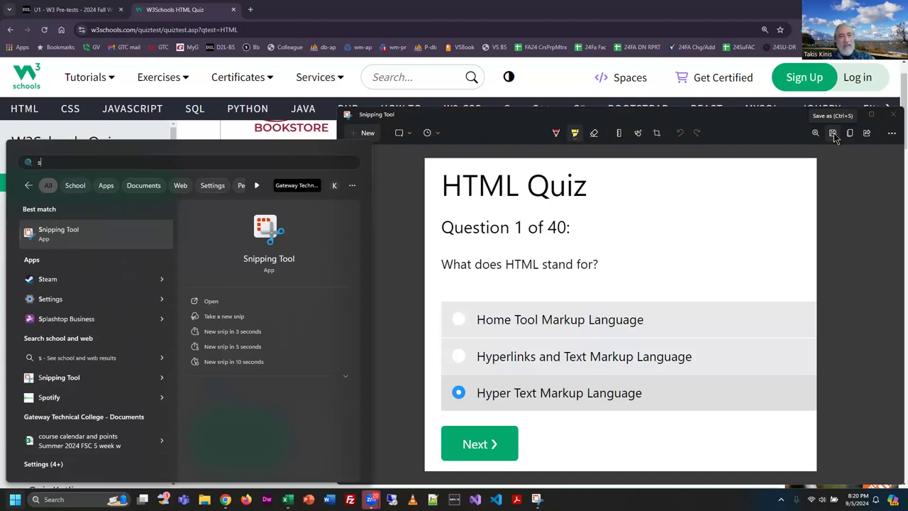
{"action": "key", "text": "Escape"}
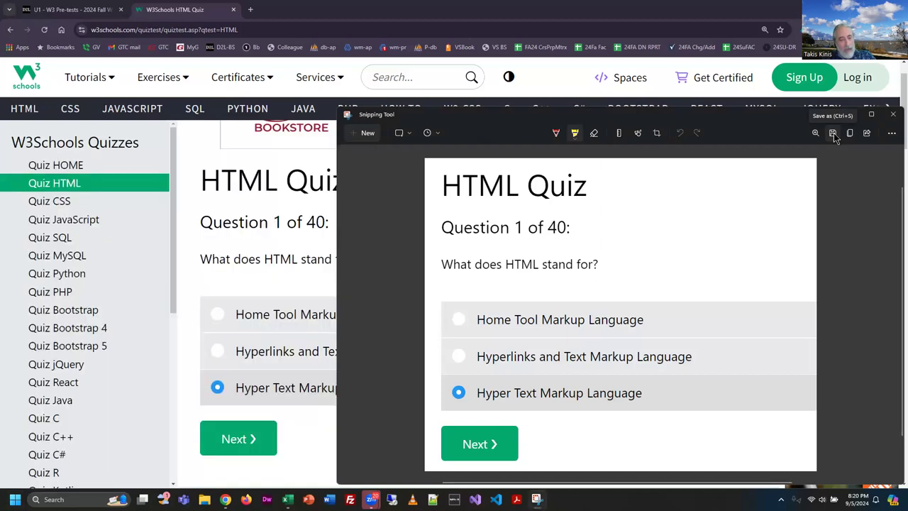
{"action": "key", "text": "ctrl+n"}
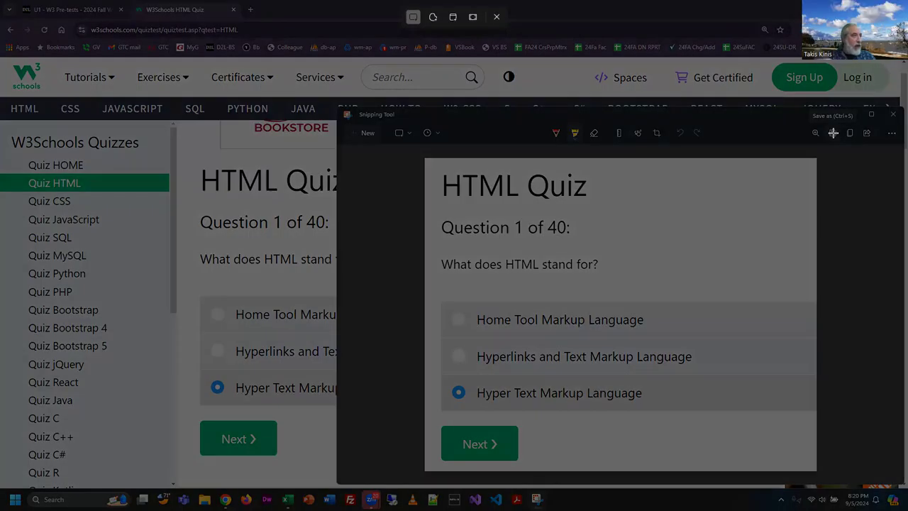
{"action": "key", "text": "Escape"}
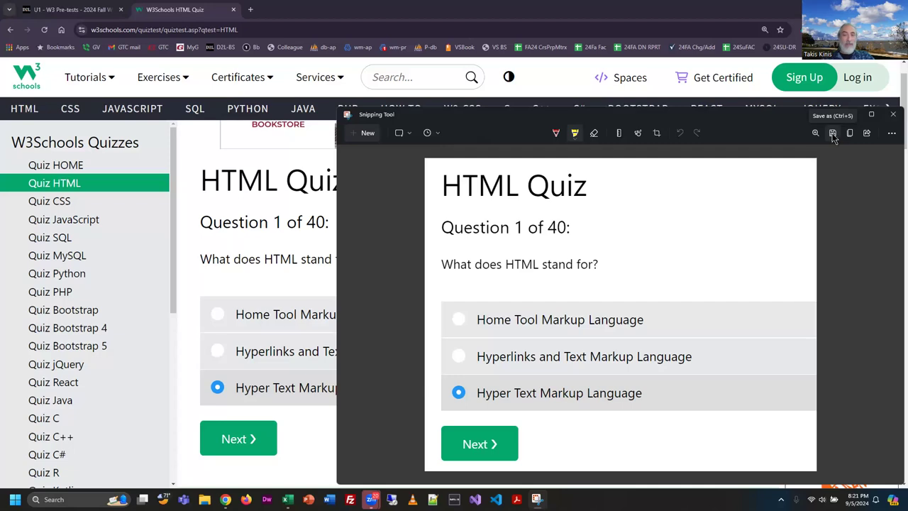
{"action": "left_click", "coordinate": [892, 115]}
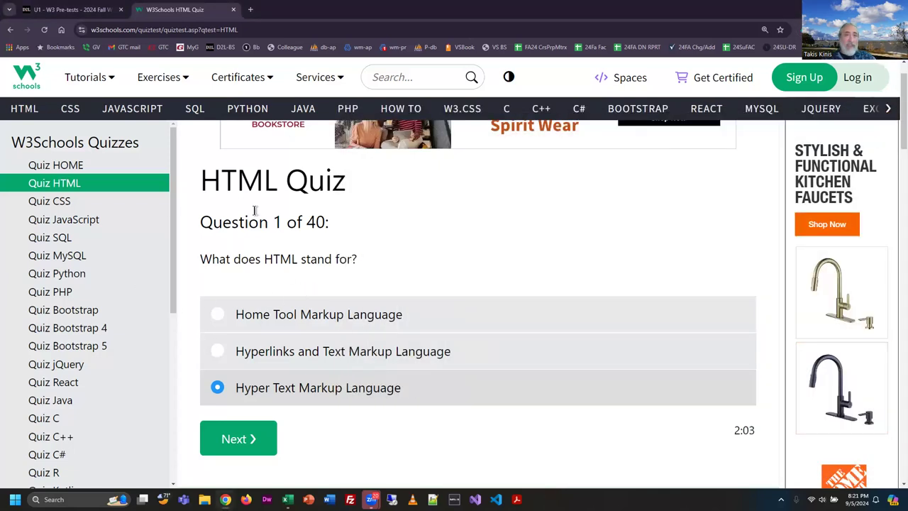
Step: Return to the Brightspace tab and advance to U1 - Personal Project Planning
{"action": "key", "text": "ctrl+shift+Tab"}
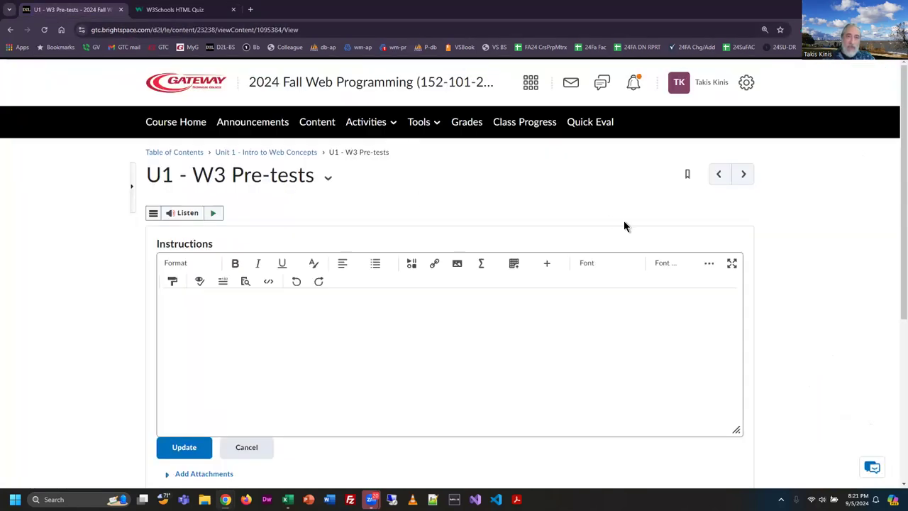
{"action": "left_click", "coordinate": [745, 176]}
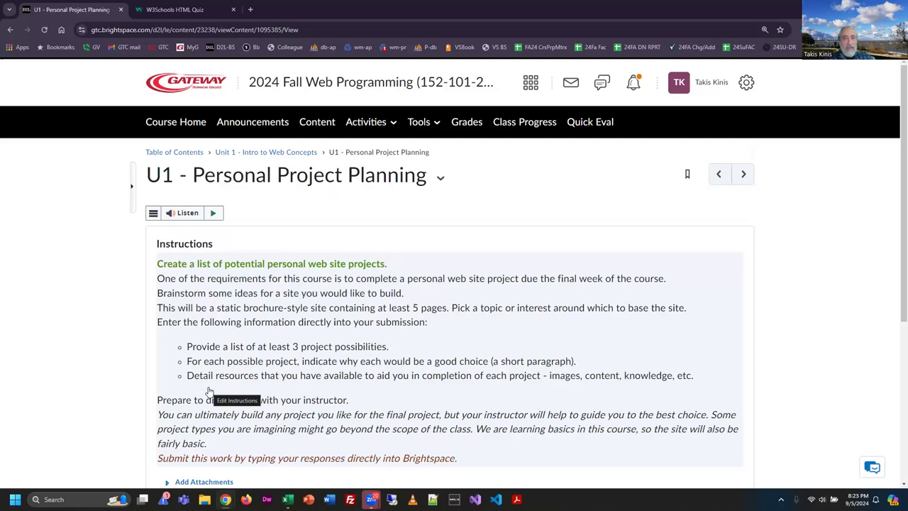
Step: Advance from Personal Project Planning to the Activity: Explore Useful Links page
{"action": "left_click", "coordinate": [744, 174]}
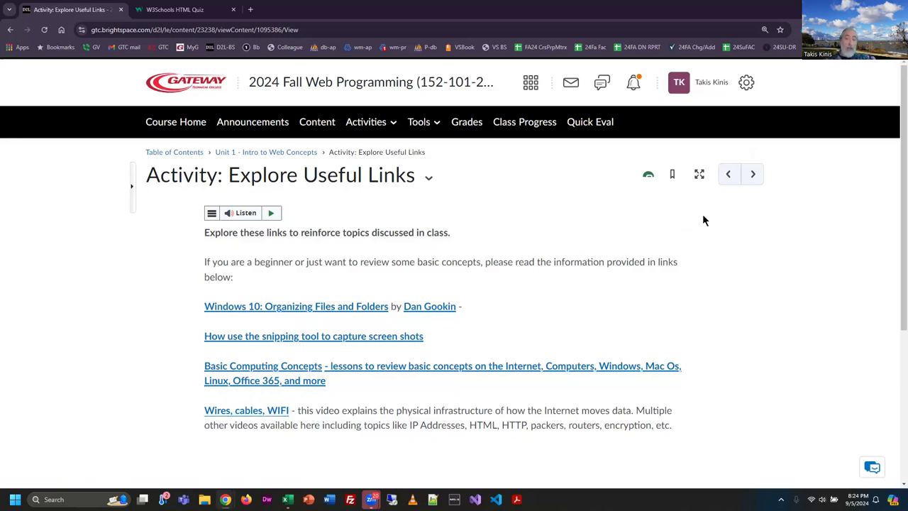
Step: Advance to the U1 - File Management topic and launch Command Prompt via a 'cmd' search
{"action": "left_click", "coordinate": [753, 176]}
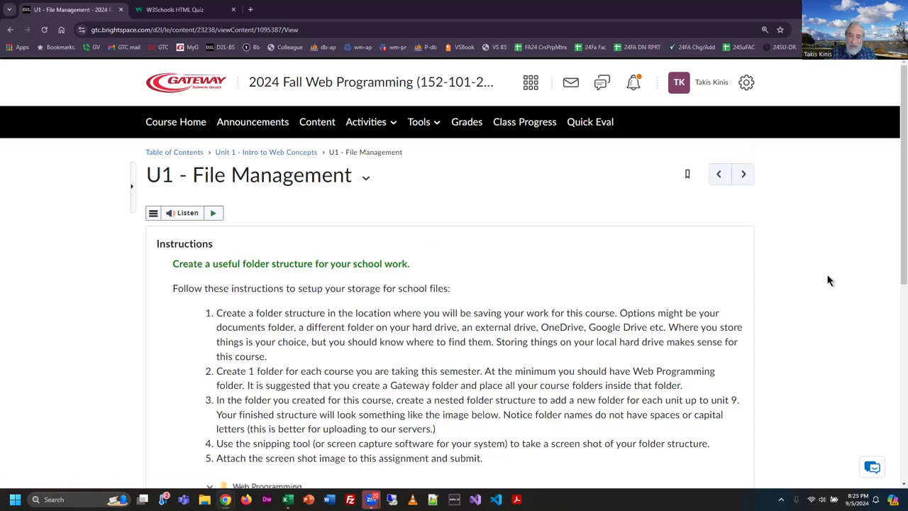
{"action": "key", "text": "super"}
{"action": "type", "text": "cmd"}
{"action": "key", "text": "Return"}
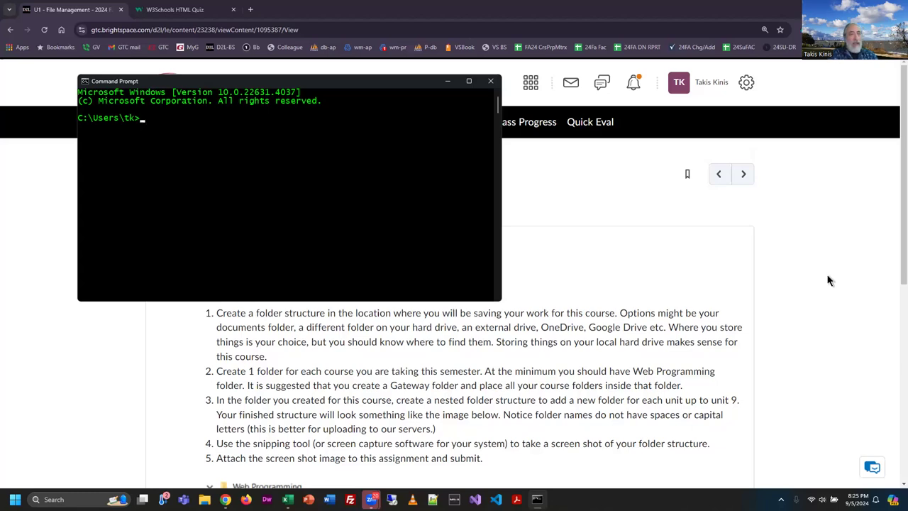
Step: Run dir to list the home folder's contents and enlarge the Command Prompt window
{"action": "type", "text": "dir"}
{"action": "key", "text": "Return"}
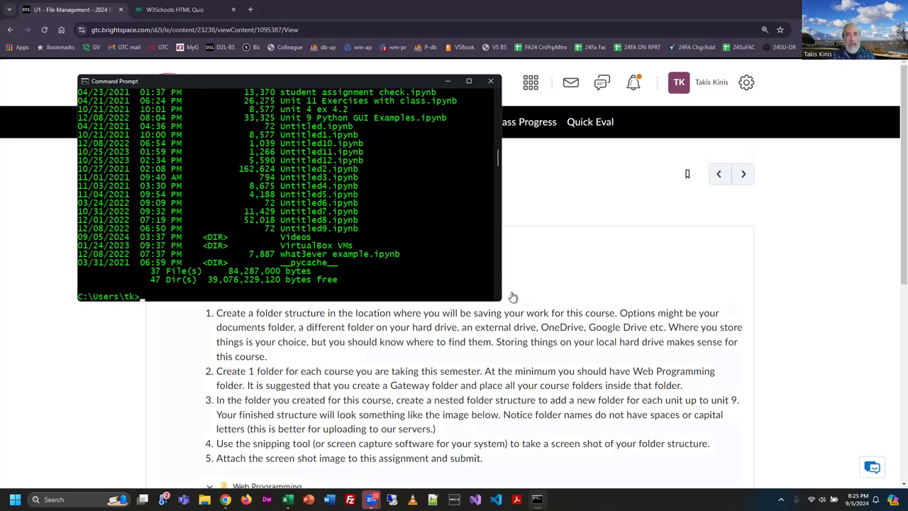
{"action": "left_click_drag", "start_coordinate": [501, 300], "coordinate": [635, 438]}
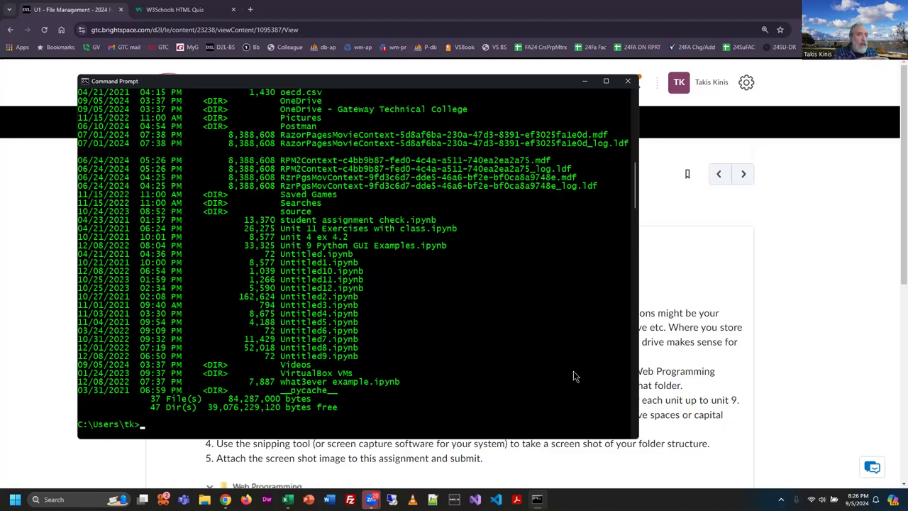
{"action": "left_click_drag", "start_coordinate": [546, 73], "coordinate": [556, 13]}
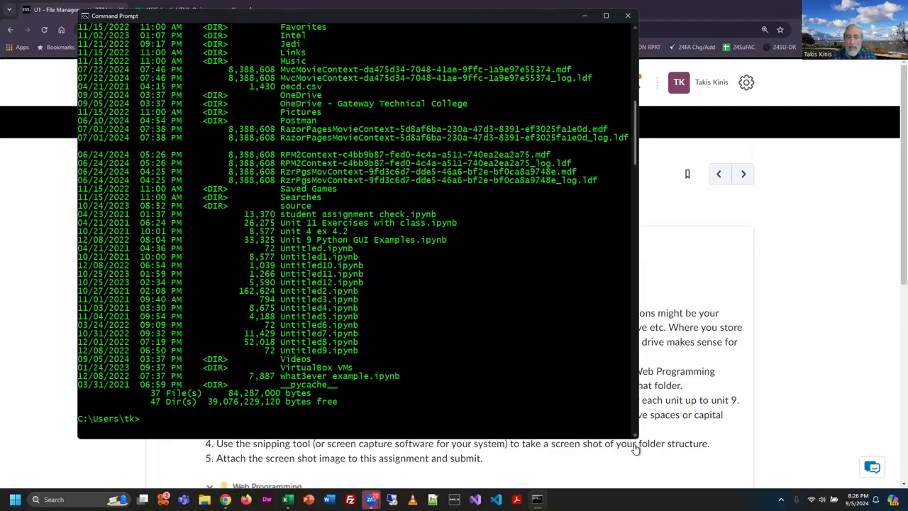
{"action": "left_click_drag", "start_coordinate": [637, 438], "coordinate": [718, 484]}
{"action": "scroll", "coordinate": [687, 427], "scroll_direction": "up", "scroll_amount": 3}
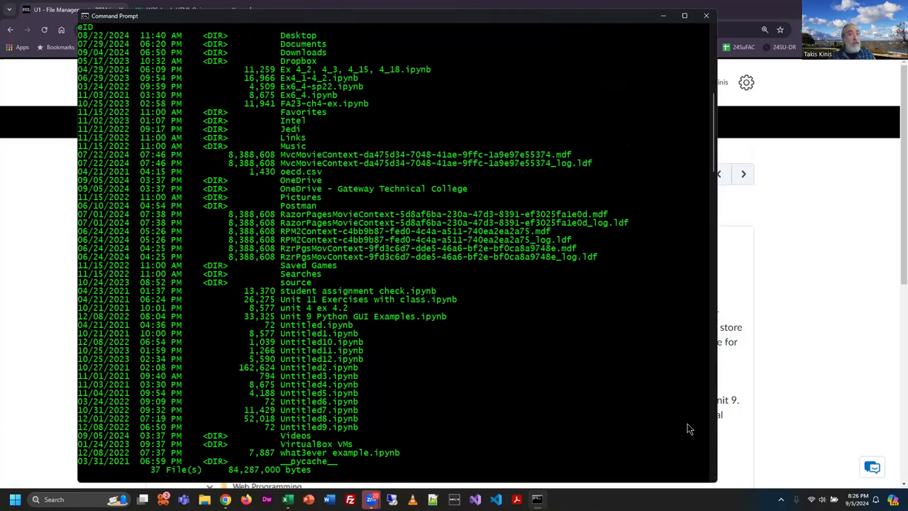
{"action": "scroll", "coordinate": [687, 428], "scroll_direction": "down", "scroll_amount": 1}
{"action": "scroll", "coordinate": [687, 428], "scroll_direction": "down", "scroll_amount": 1}
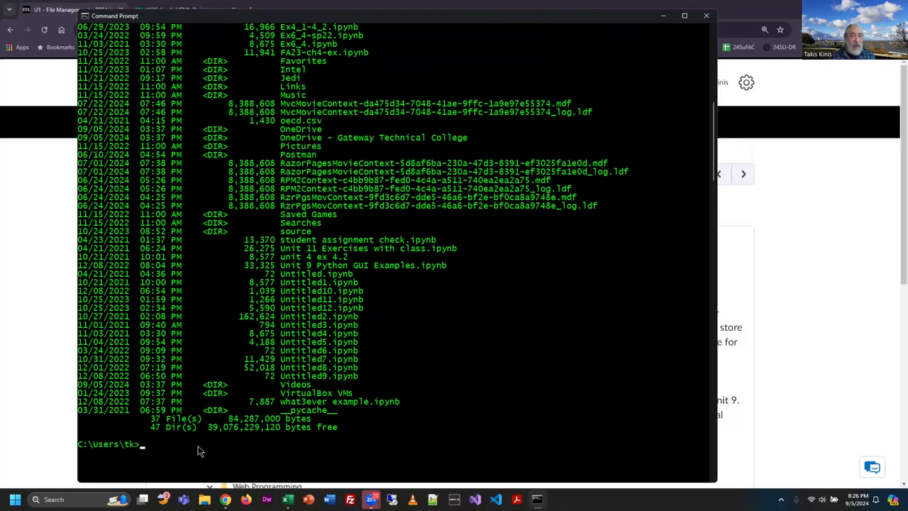
{"action": "scroll", "coordinate": [527, 427], "scroll_direction": "up", "scroll_amount": 1}
{"action": "scroll", "coordinate": [527, 427], "scroll_direction": "up", "scroll_amount": 15}
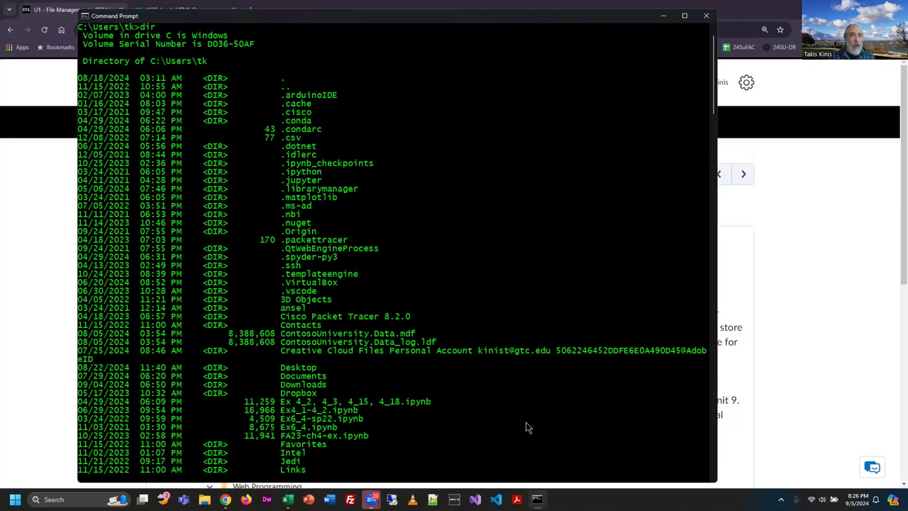
{"action": "scroll", "coordinate": [567, 369], "scroll_direction": "down", "scroll_amount": 2}
{"action": "scroll", "coordinate": [557, 360], "scroll_direction": "down", "scroll_amount": 1}
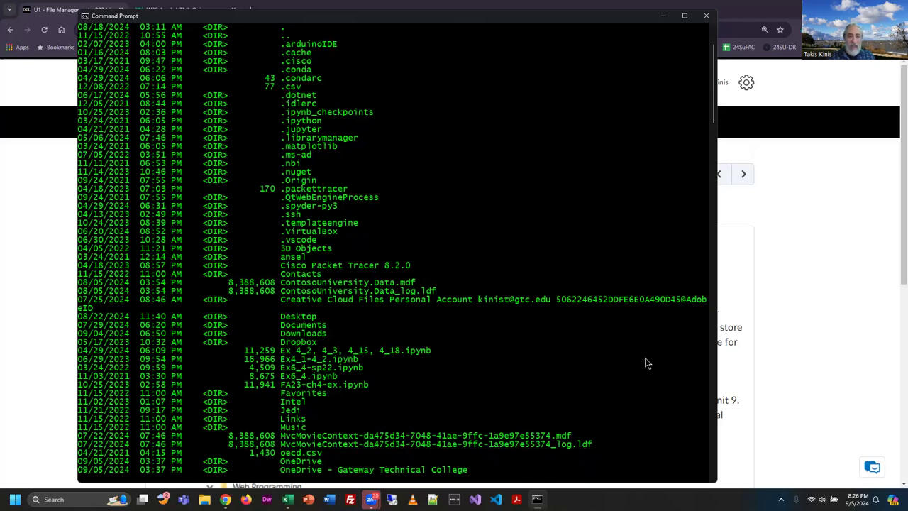
{"action": "scroll", "coordinate": [634, 369], "scroll_direction": "down", "scroll_amount": 10}
{"action": "scroll", "coordinate": [92, 458], "scroll_direction": "down", "scroll_amount": 7}
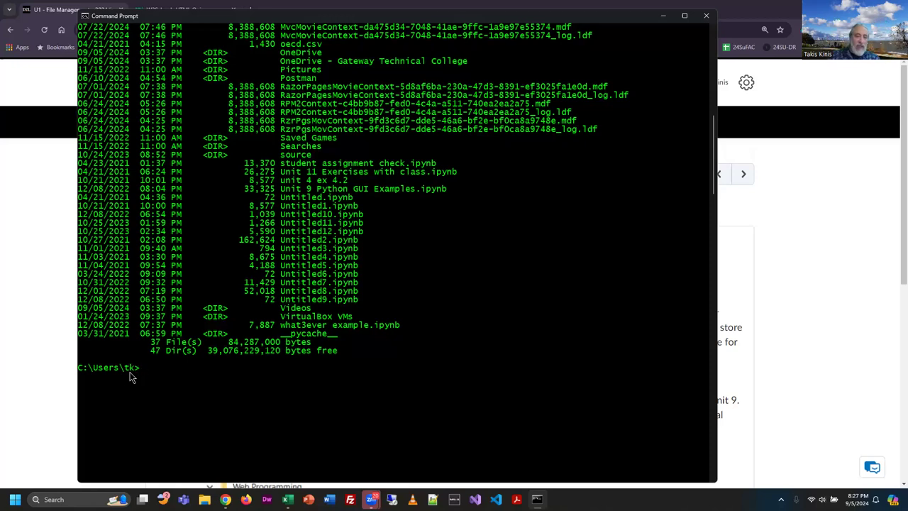
Step: Dismiss the Start search panel and close the Command Prompt window
{"action": "left_click", "coordinate": [61, 499]}
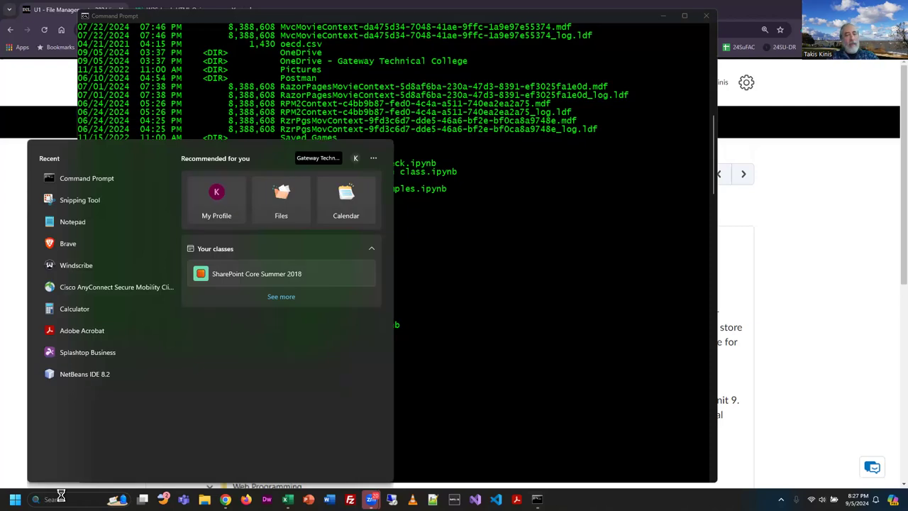
{"action": "key", "text": "Escape"}
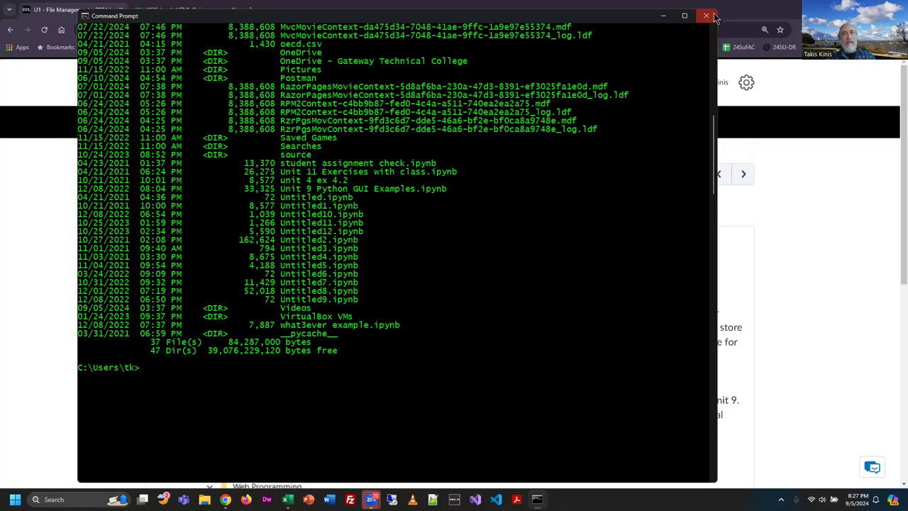
{"action": "left_click", "coordinate": [707, 16]}
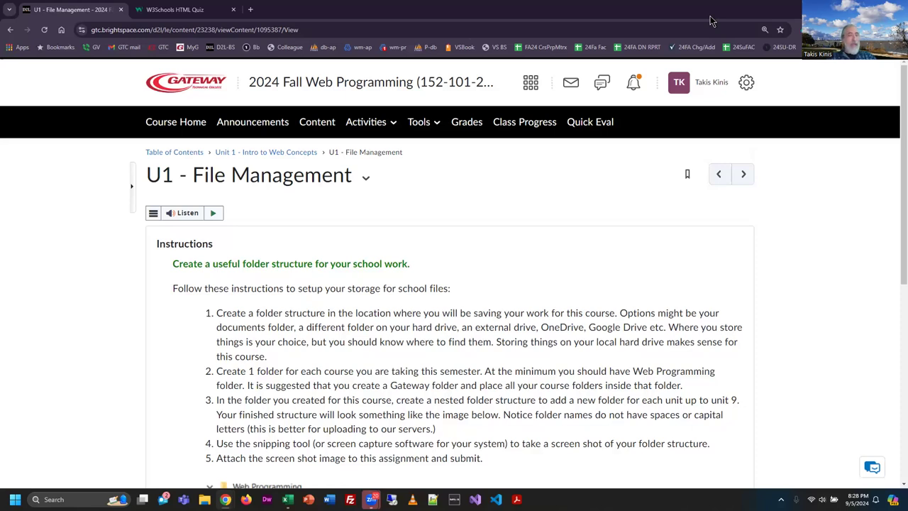
Step: Switch to File Explorer from its taskbar icon
{"action": "left_click", "coordinate": [204, 499]}
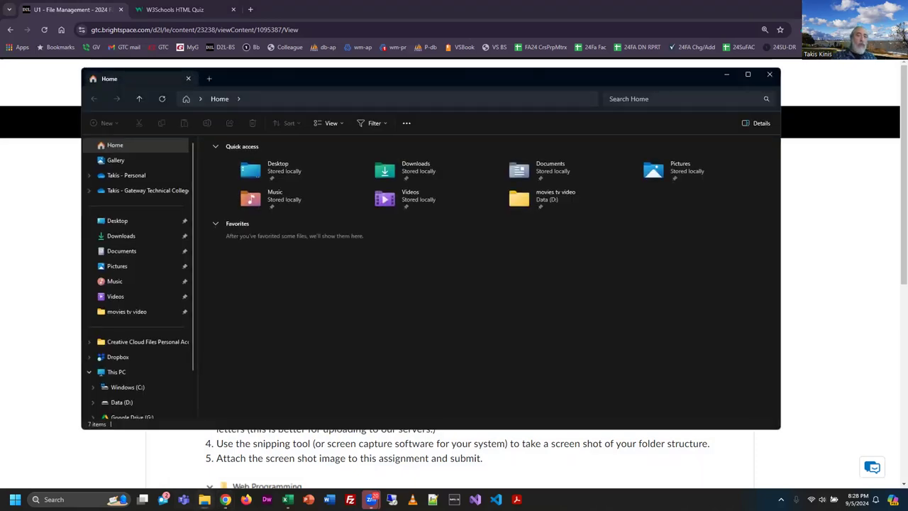
Step: Launch File Explorer from a Windows search for 'file'
{"action": "mouse_move", "coordinate": [204, 499]}
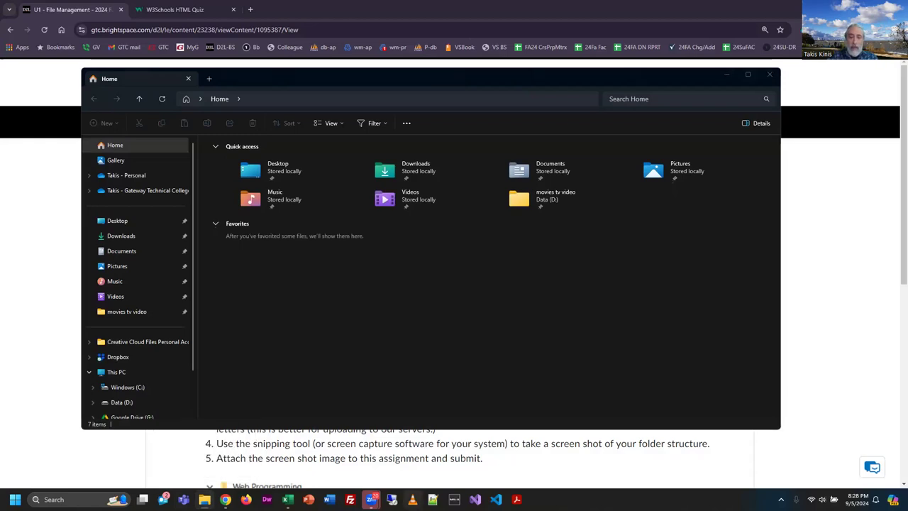
{"action": "key", "text": "super"}
{"action": "type", "text": "file explorer"}
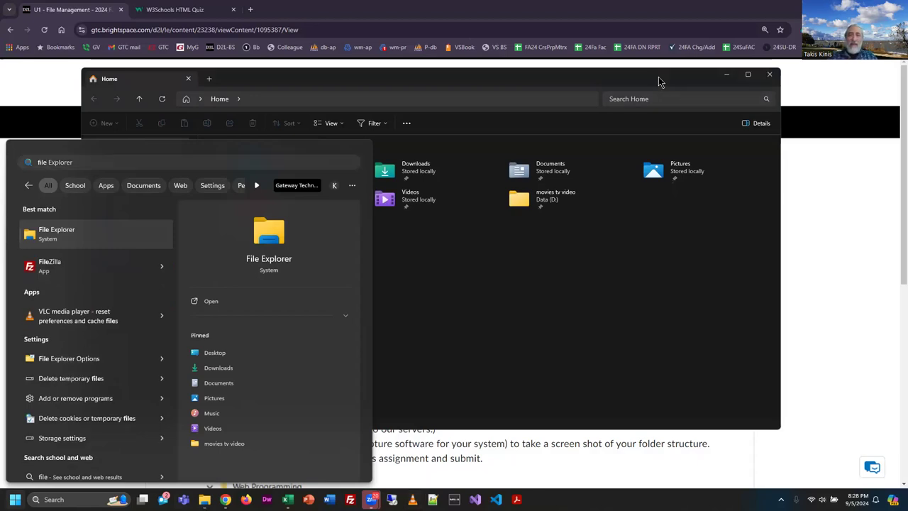
{"action": "left_click", "coordinate": [659, 77]}
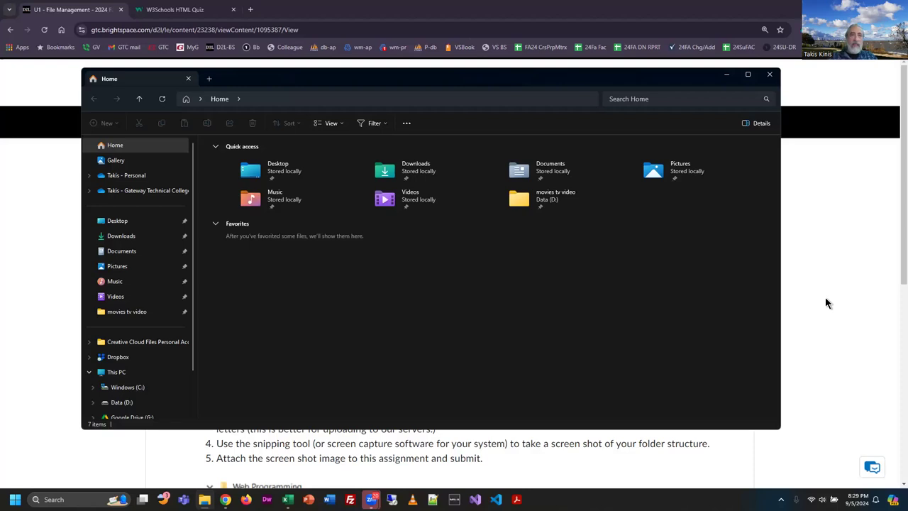
Step: Stretch the File Explorer window larger and show This PC with drives C:, D: and G:
{"action": "left_click_drag", "start_coordinate": [563, 68], "coordinate": [568, 10]}
{"action": "left_click_drag", "start_coordinate": [493, 430], "coordinate": [478, 478]}
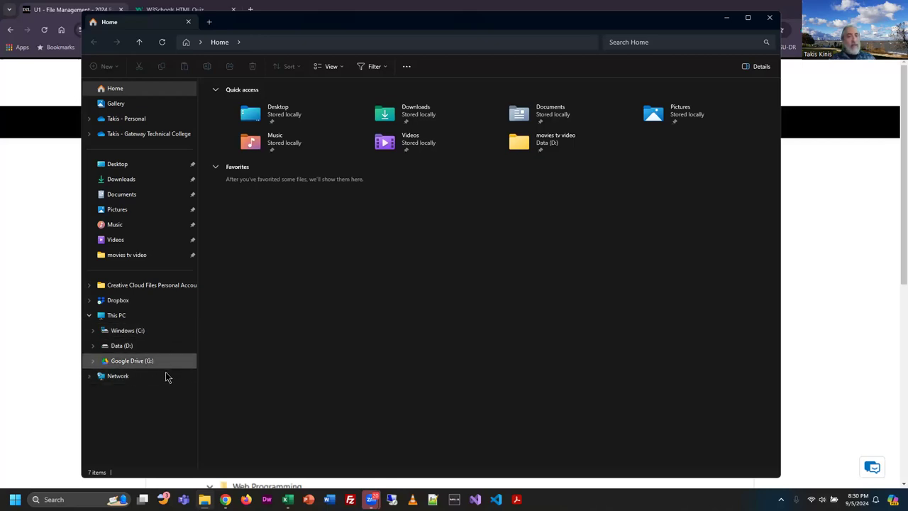
{"action": "left_click", "coordinate": [118, 319]}
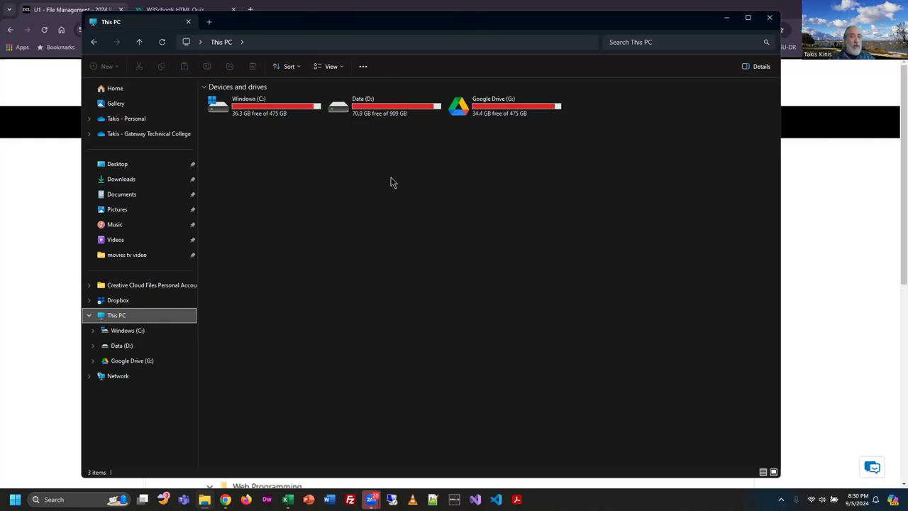
Step: Open the Windows (C:) drive and select its Users folder
{"action": "left_click", "coordinate": [318, 110]}
{"action": "left_click", "coordinate": [513, 111]}
{"action": "double_click", "coordinate": [269, 104]}
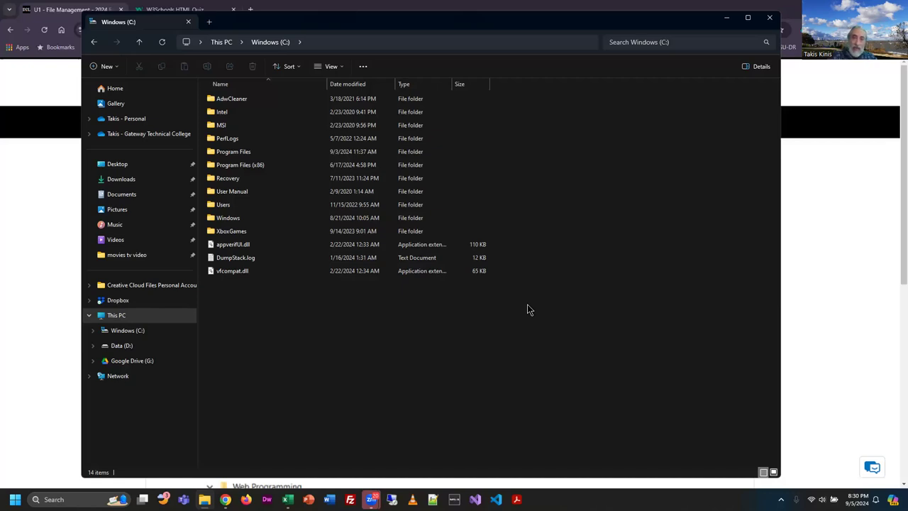
{"action": "left_click", "coordinate": [219, 206]}
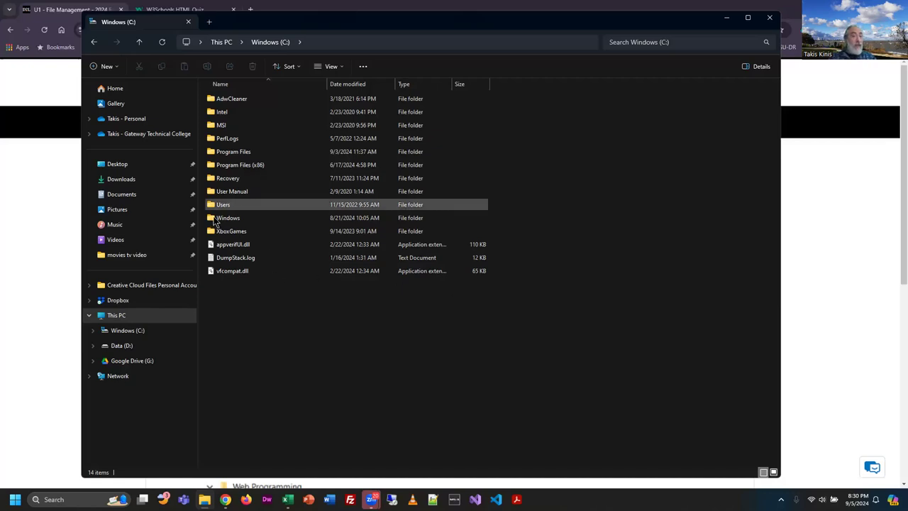
{"action": "left_click", "coordinate": [214, 220]}
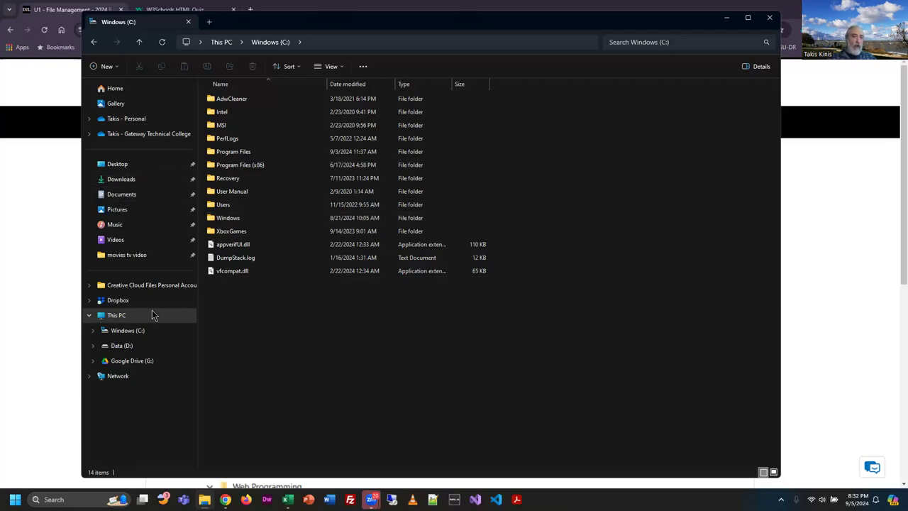
Step: Open Users, then the user's home folder, and browse its 82 items
{"action": "double_click", "coordinate": [227, 206]}
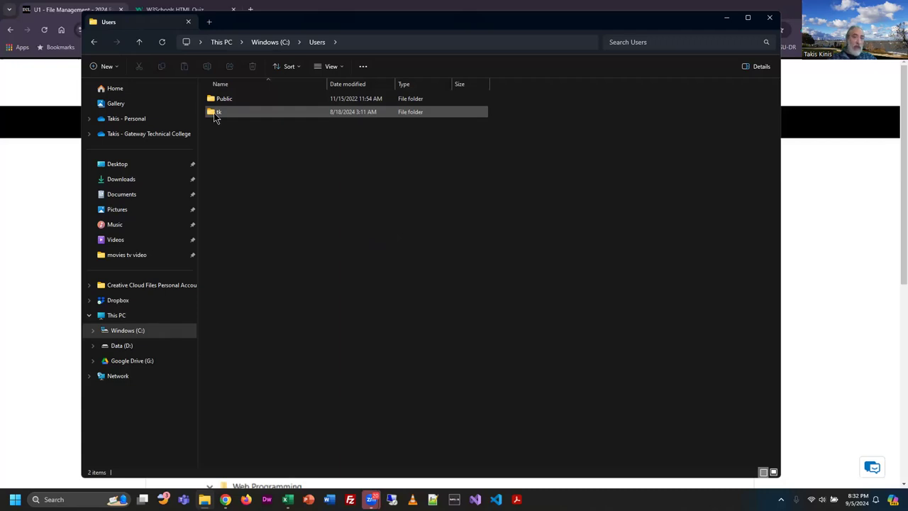
{"action": "double_click", "coordinate": [216, 114]}
{"action": "scroll", "coordinate": [409, 242], "scroll_direction": "down", "scroll_amount": 12}
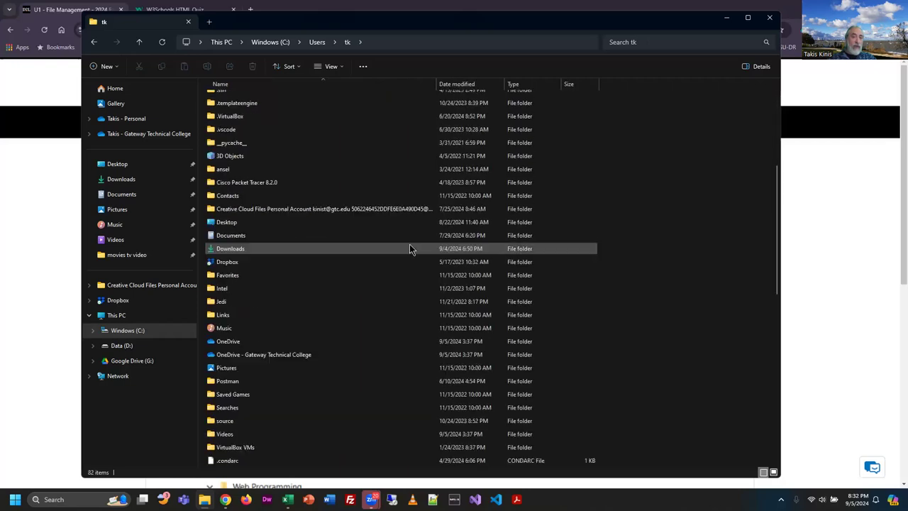
{"action": "scroll", "coordinate": [409, 249], "scroll_direction": "down", "scroll_amount": 4}
{"action": "scroll", "coordinate": [409, 257], "scroll_direction": "up", "scroll_amount": 18}
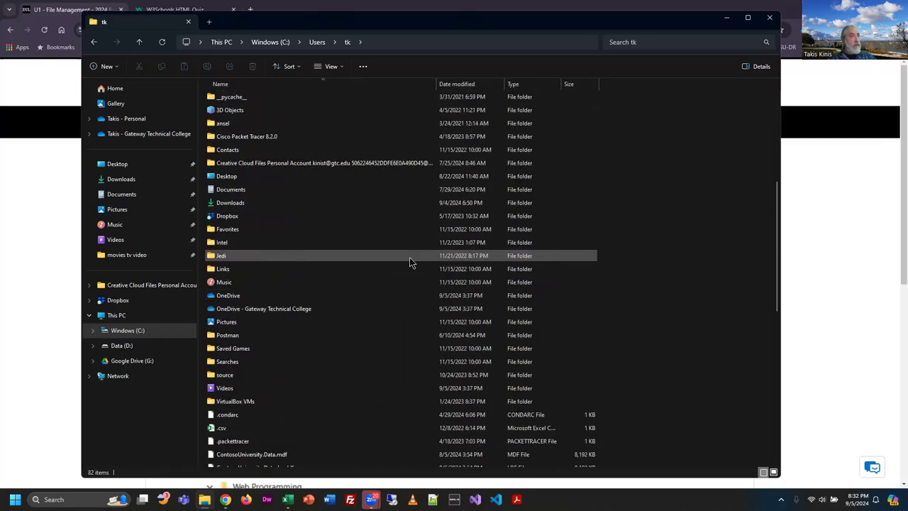
{"action": "scroll", "coordinate": [409, 256], "scroll_direction": "up", "scroll_amount": 1}
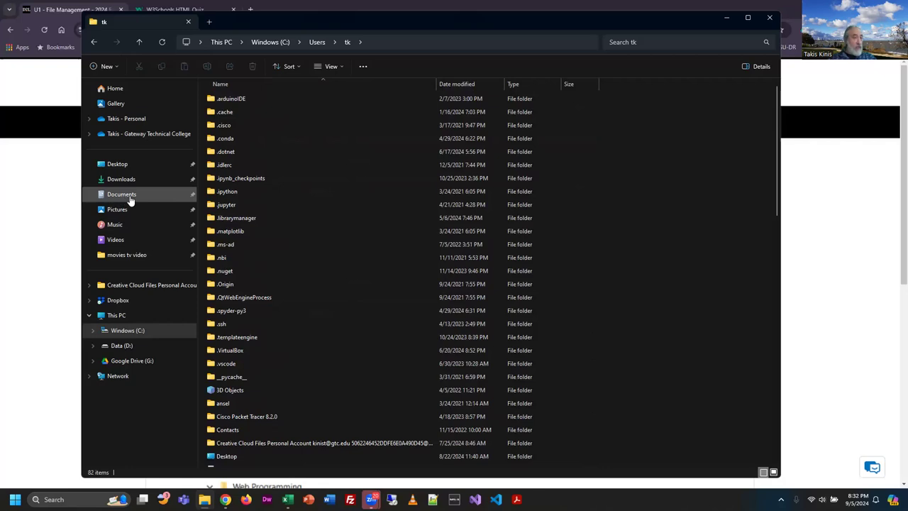
{"action": "scroll", "coordinate": [401, 304], "scroll_direction": "down", "scroll_amount": 2}
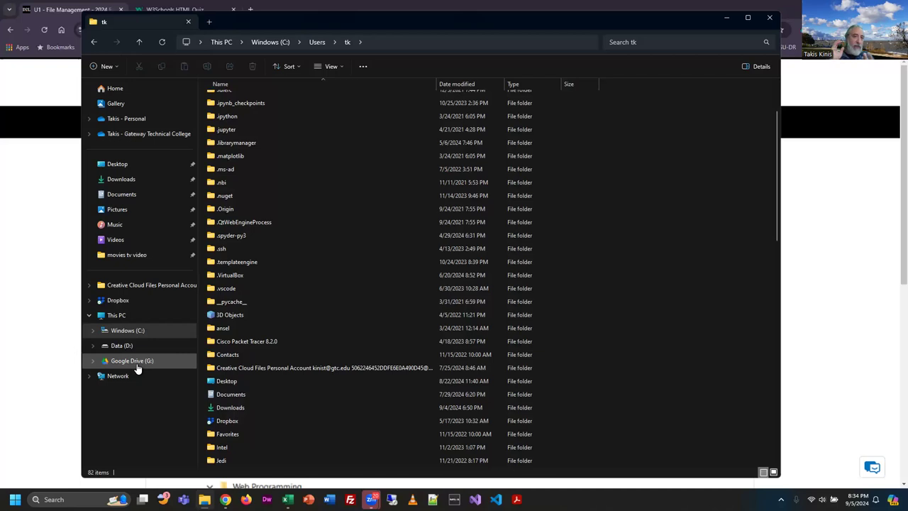
Step: In Documents, clear the selection and add a folder with New > Folder
{"action": "left_click", "coordinate": [126, 197]}
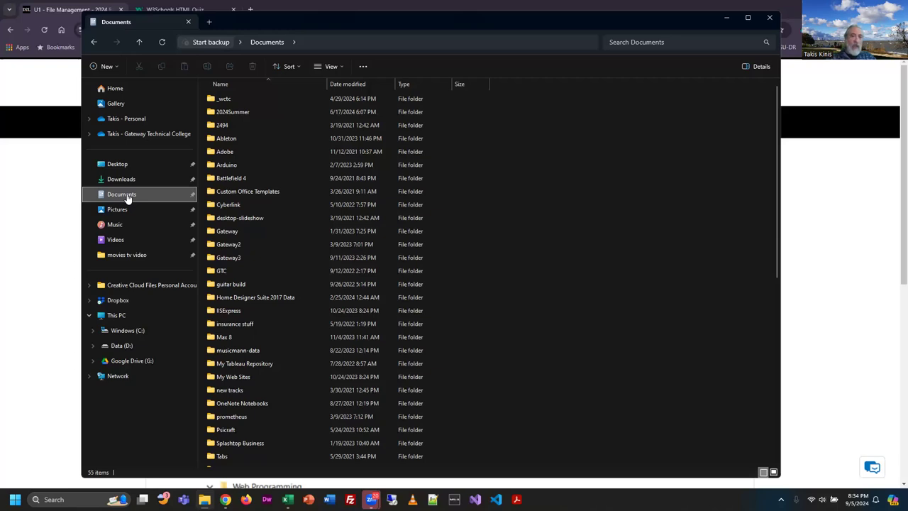
{"action": "left_click", "coordinate": [272, 284]}
{"action": "left_click", "coordinate": [499, 325]}
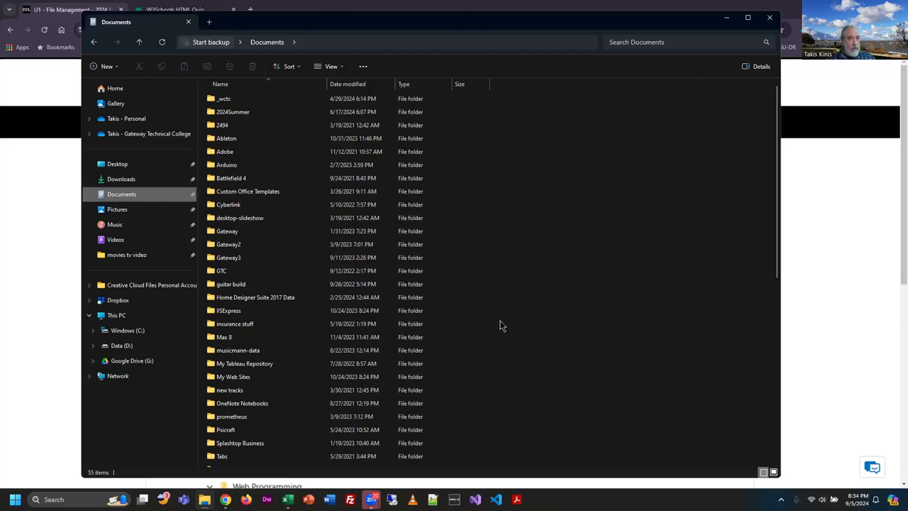
{"action": "left_click", "coordinate": [100, 69]}
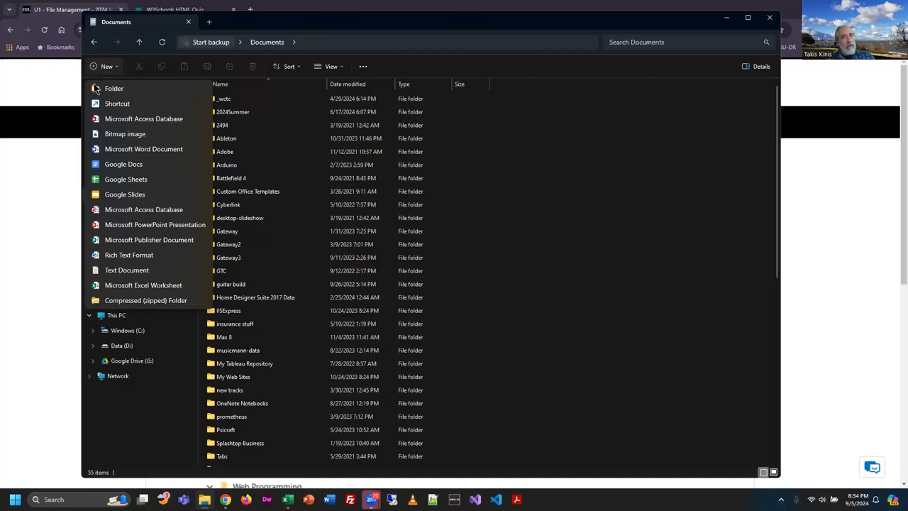
{"action": "left_click", "coordinate": [100, 91]}
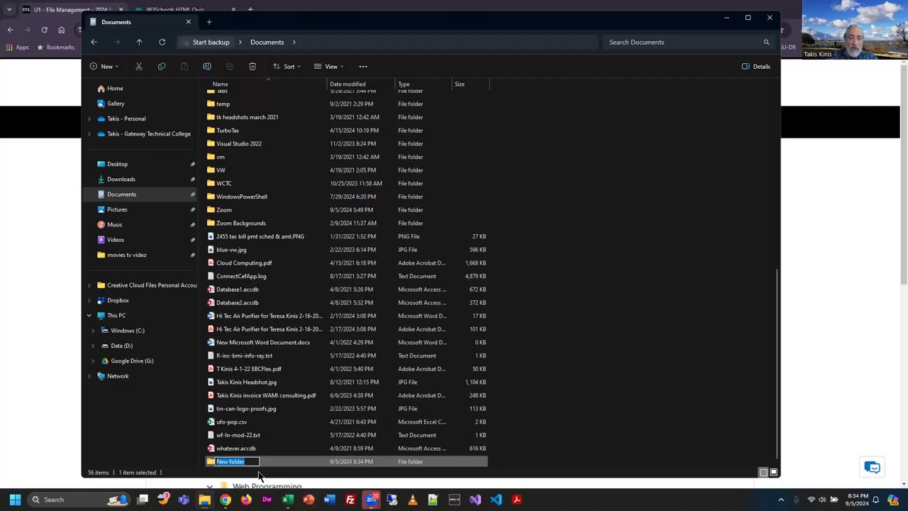
Step: Name the new folder 'Gateway22' and open it
{"action": "type", "text": "GAte"}
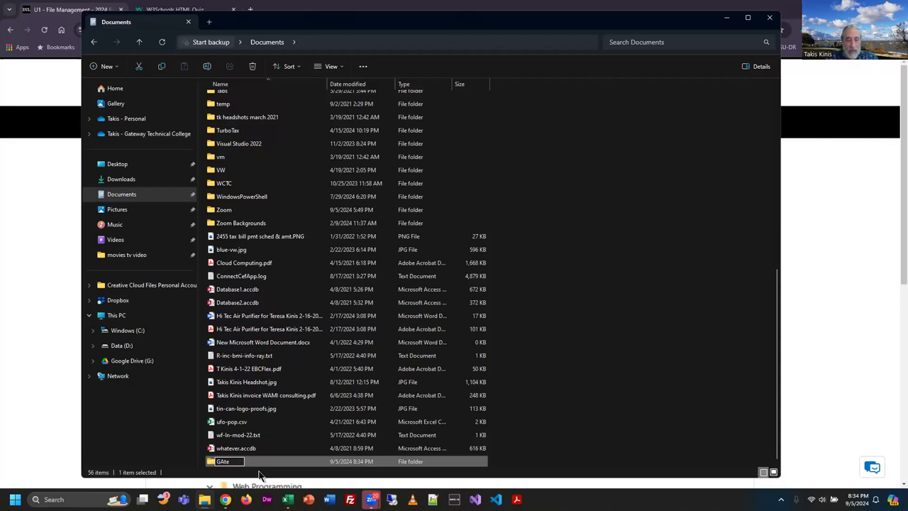
{"action": "key", "text": "BackSpace"}
{"action": "key", "text": "BackSpace"}
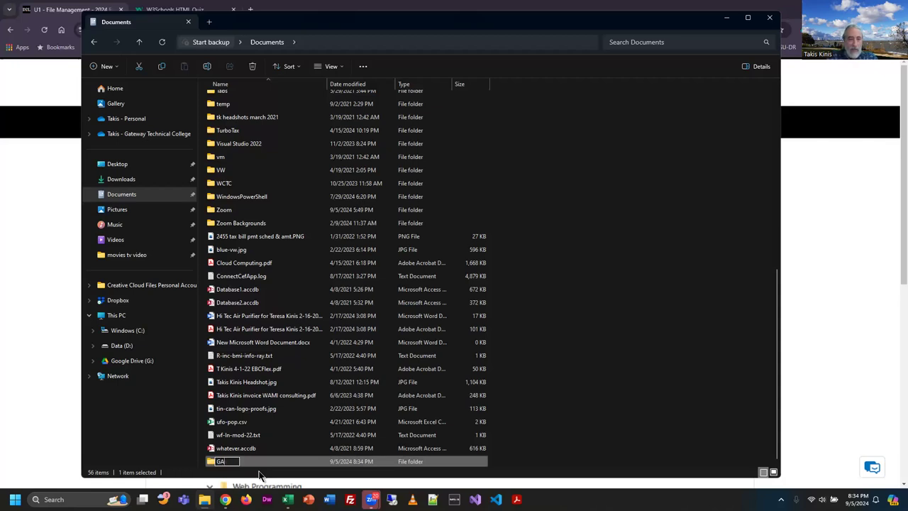
{"action": "key", "text": "BackSpace"}
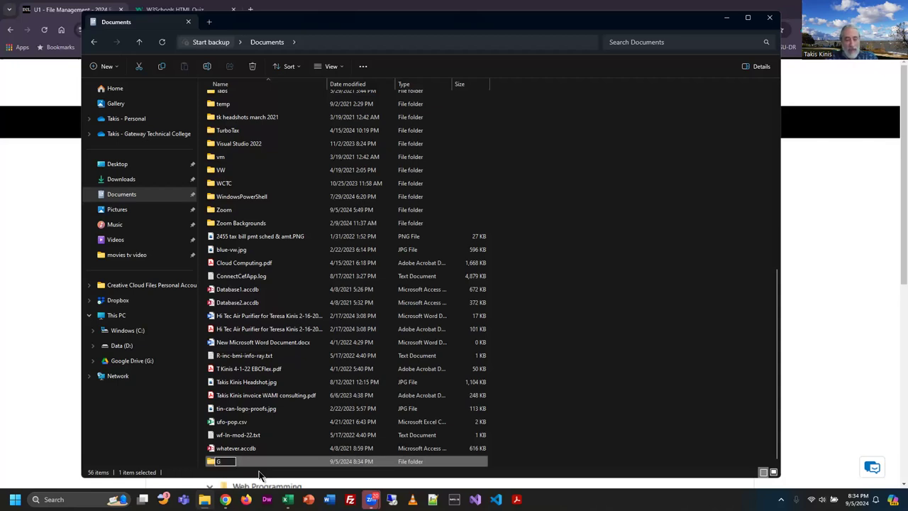
{"action": "type", "text": "ateway22"}
{"action": "key", "text": "Return"}
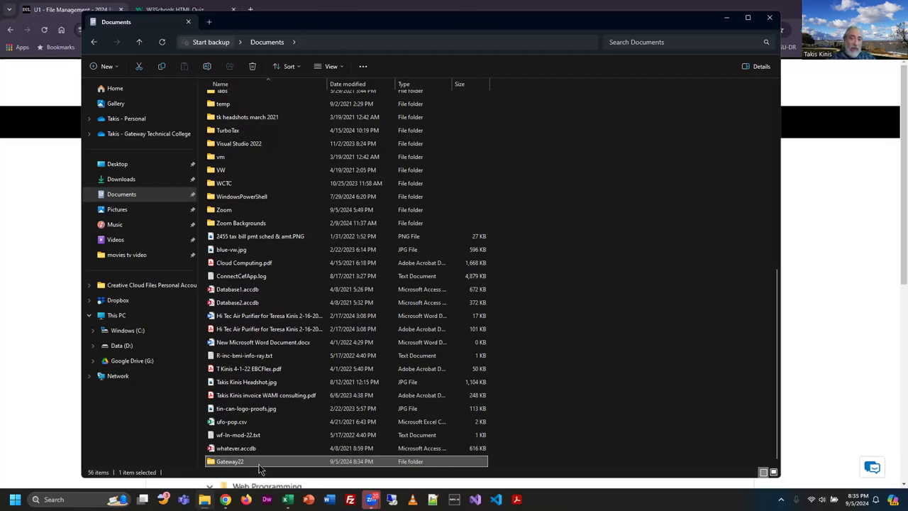
{"action": "double_click", "coordinate": [260, 467]}
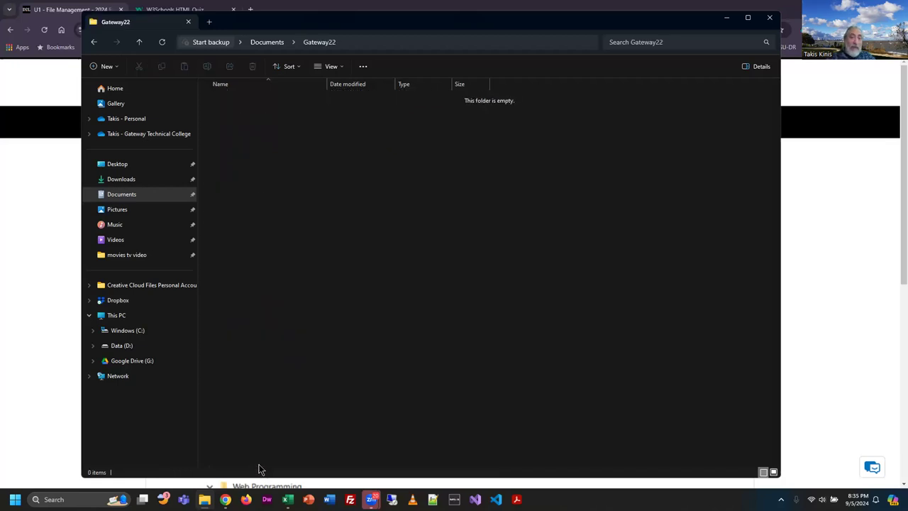
Step: Return to Documents and open the Gateway3 folder
{"action": "left_click", "coordinate": [266, 42]}
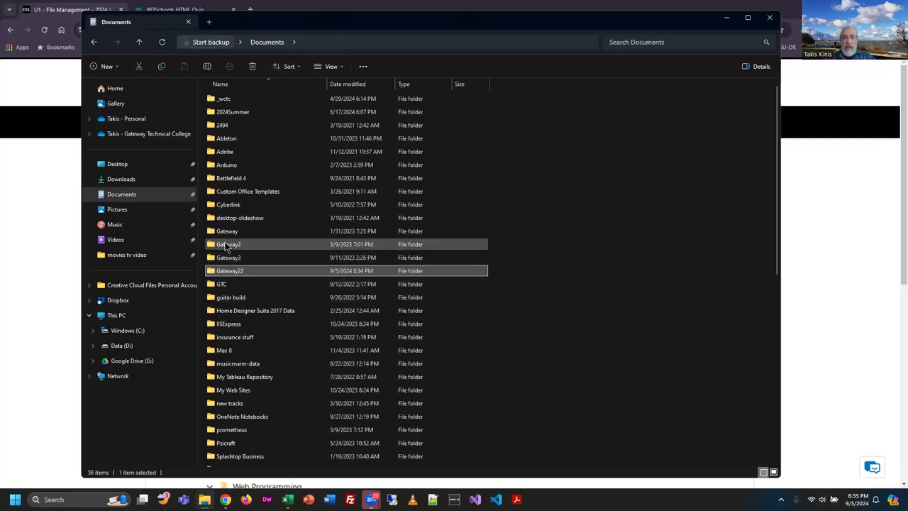
{"action": "double_click", "coordinate": [227, 258]}
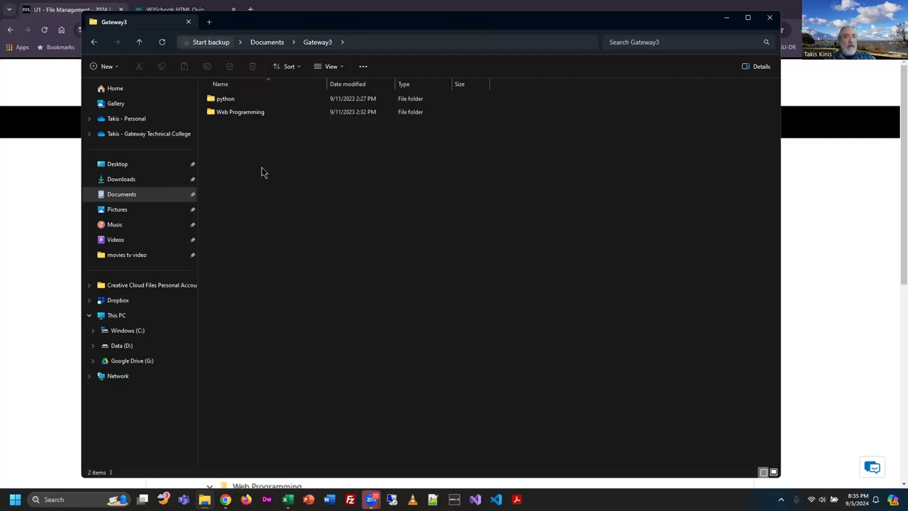
Step: Look inside Gateway3's python and Web Programming subfolders
{"action": "double_click", "coordinate": [229, 103]}
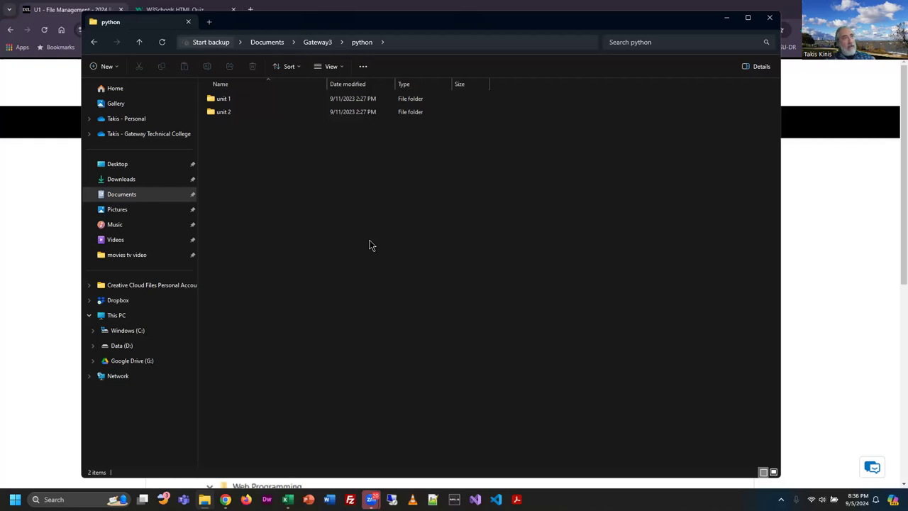
{"action": "left_click", "coordinate": [319, 46]}
{"action": "double_click", "coordinate": [228, 112]}
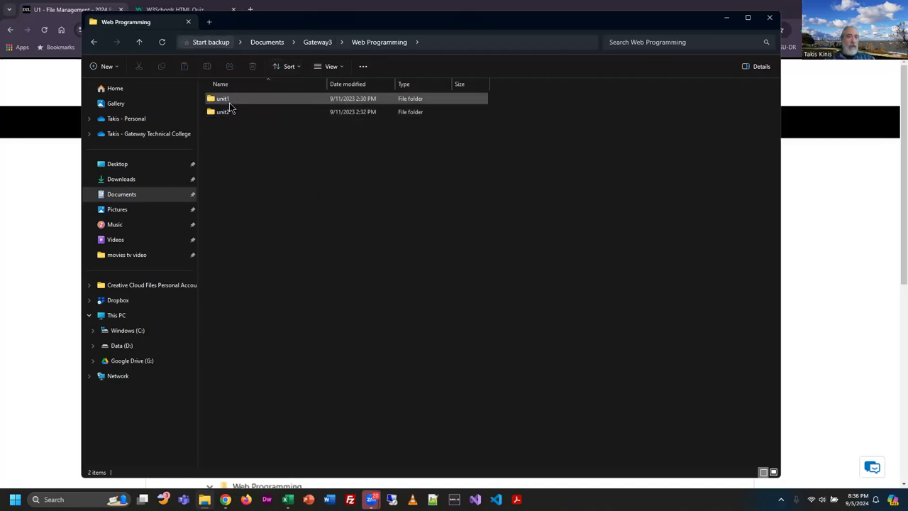
Step: Go back up to Documents and open Gateway > WebProgramming
{"action": "left_click", "coordinate": [318, 41]}
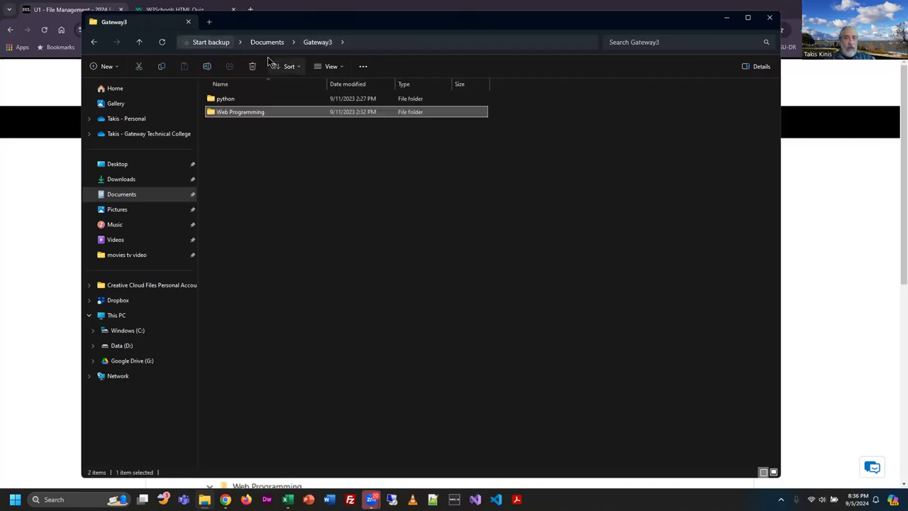
{"action": "left_click", "coordinate": [266, 42]}
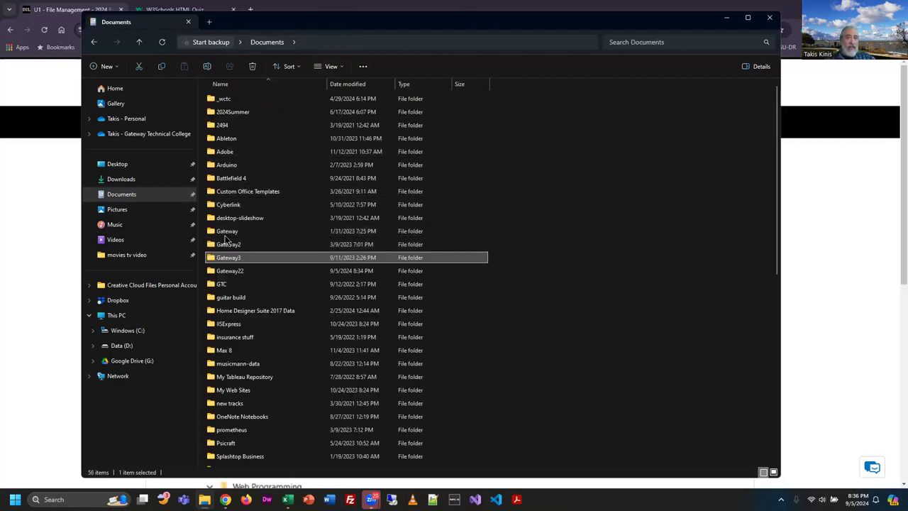
{"action": "double_click", "coordinate": [237, 232]}
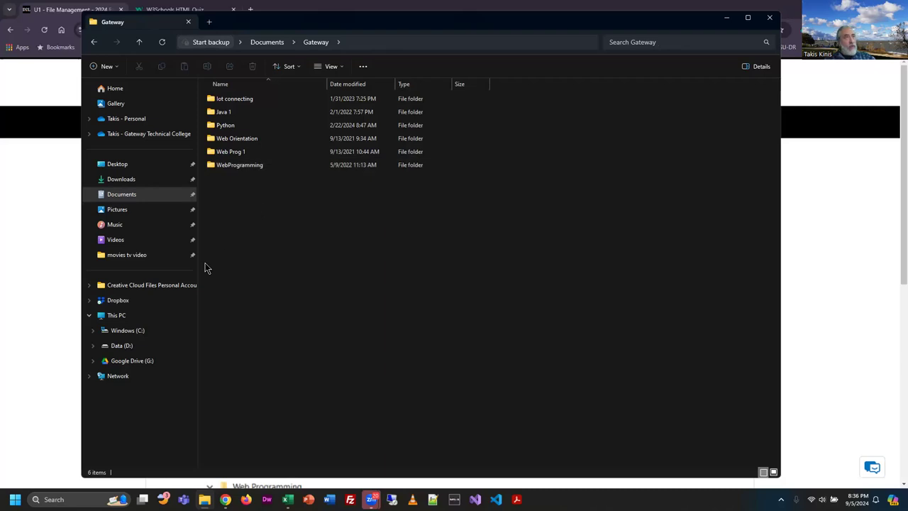
{"action": "double_click", "coordinate": [231, 168]}
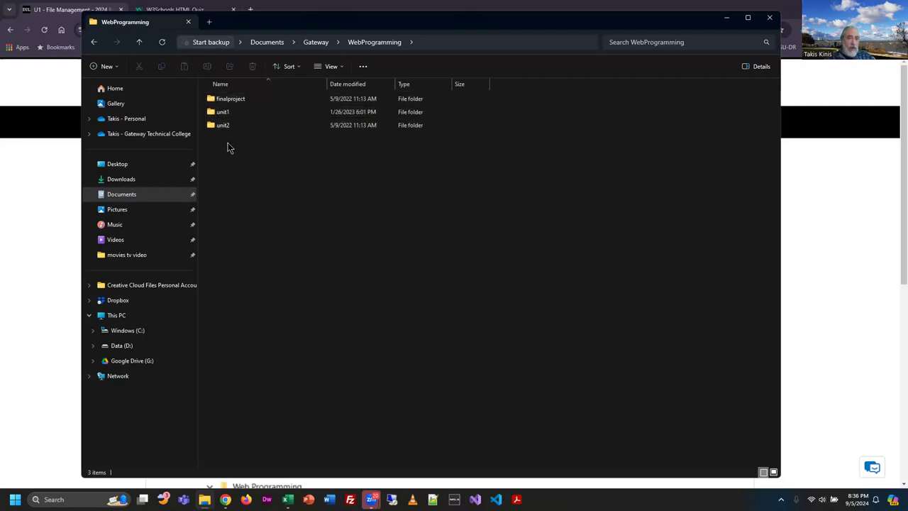
{"action": "left_click", "coordinate": [804, 242]}
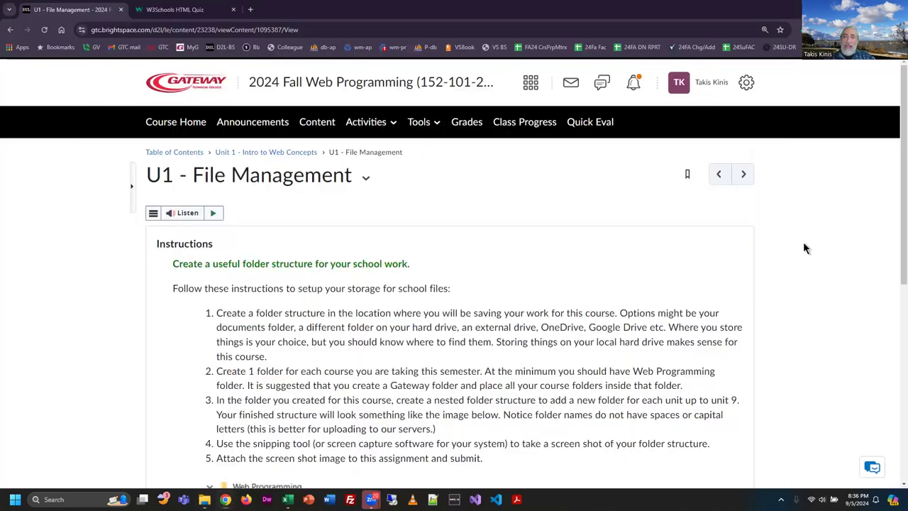
{"action": "scroll", "coordinate": [772, 282], "scroll_direction": "down", "scroll_amount": 4}
{"action": "scroll", "coordinate": [707, 279], "scroll_direction": "up", "scroll_amount": 1}
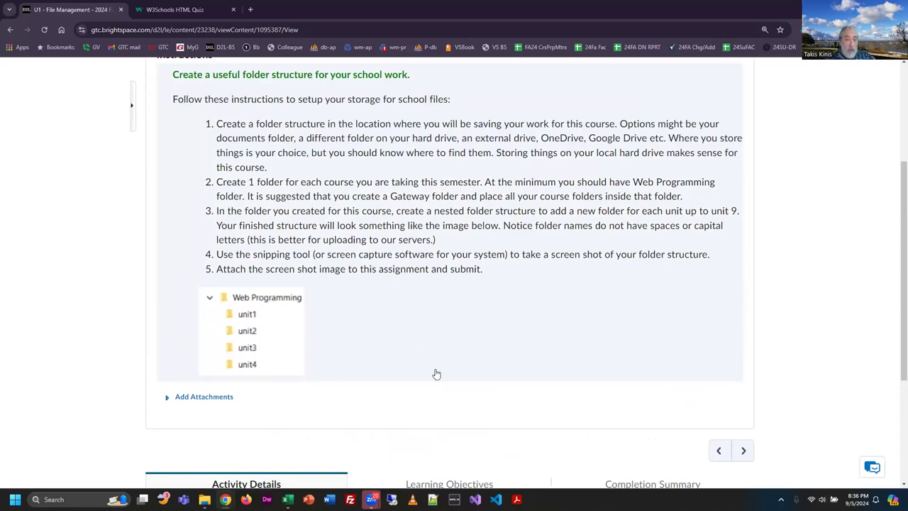
{"action": "left_click", "coordinate": [204, 499]}
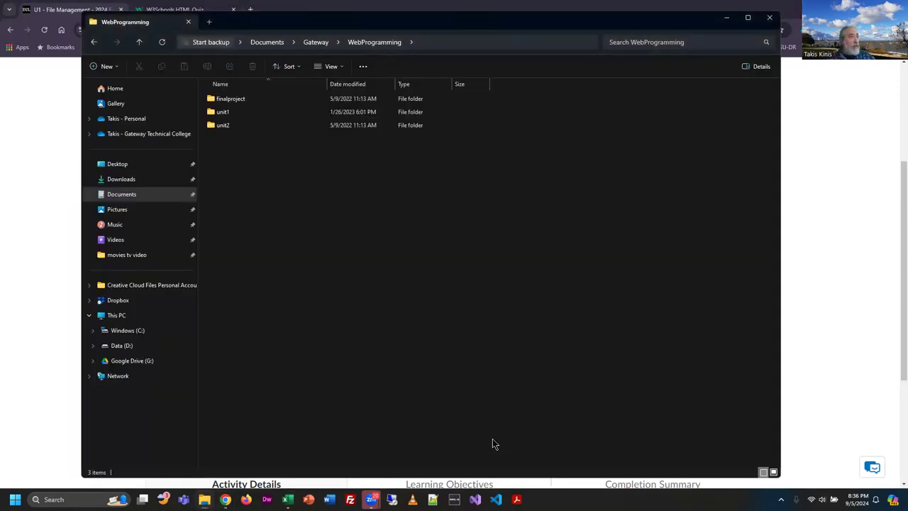
Step: Launch Snipping Tool and snip the WebProgramming folder path with finalproject, unit1 and unit2
{"action": "key", "text": "super"}
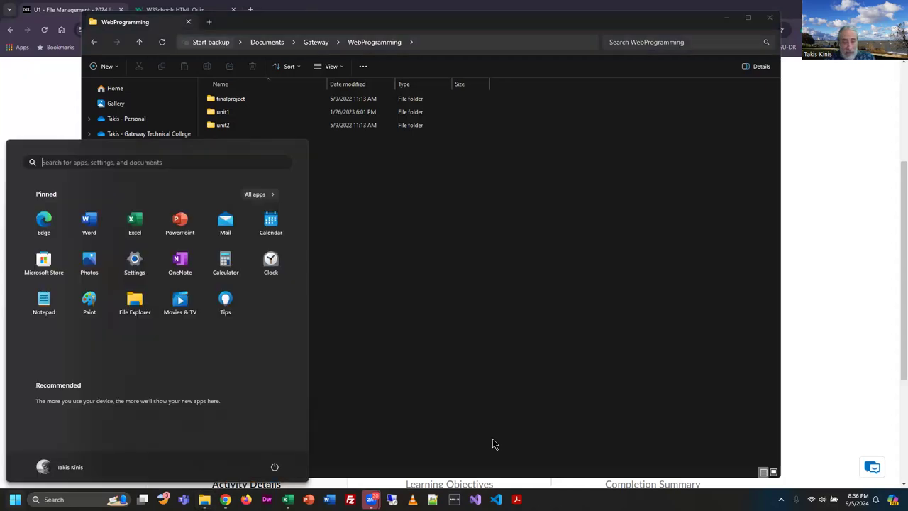
{"action": "type", "text": "s"}
{"action": "key", "text": "Return"}
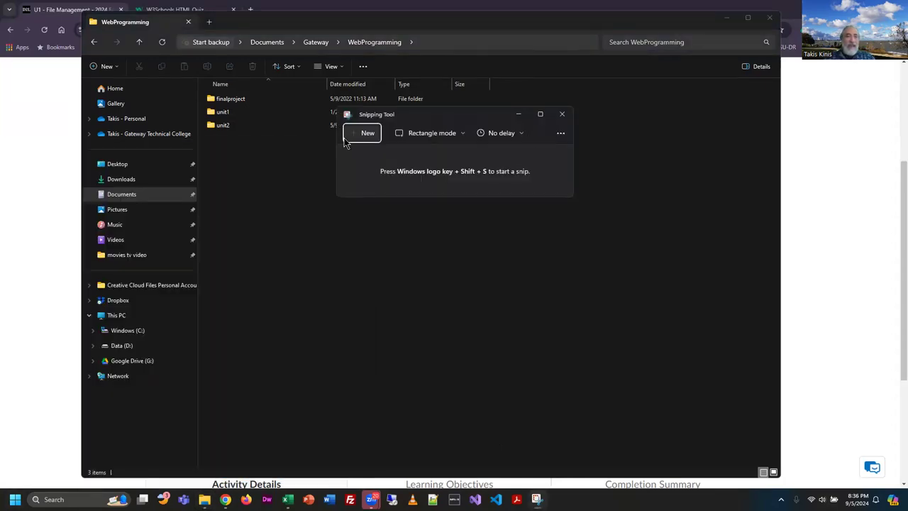
{"action": "left_click", "coordinate": [367, 133]}
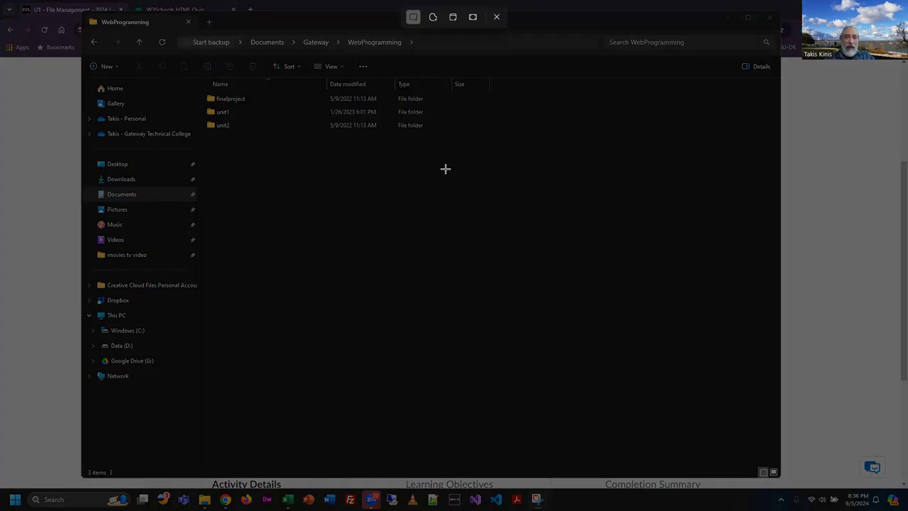
{"action": "left_click_drag", "start_coordinate": [458, 166], "coordinate": [175, 18]}
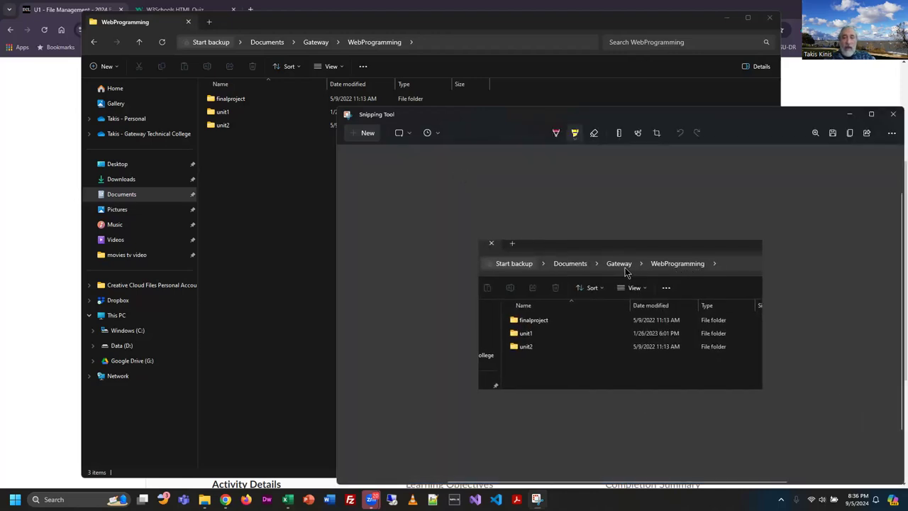
{"action": "left_click", "coordinate": [242, 234]}
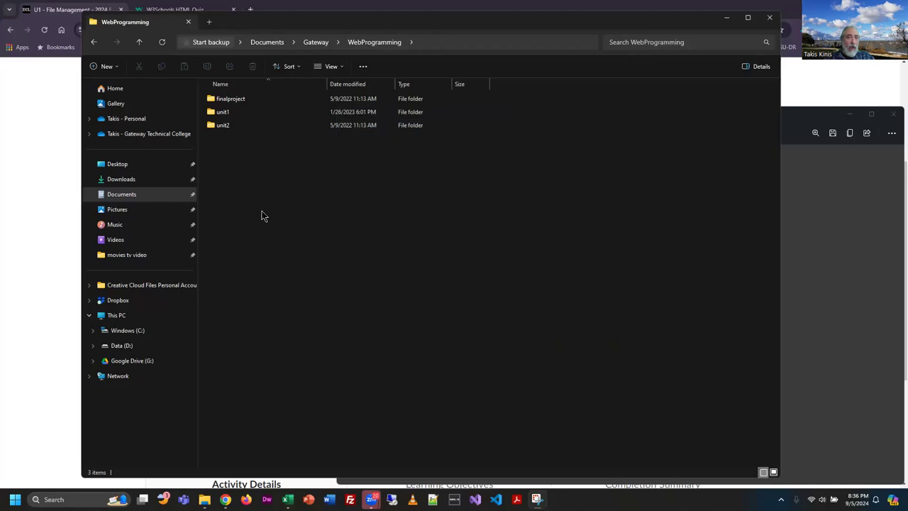
{"action": "left_click", "coordinate": [94, 332]}
{"action": "left_click", "coordinate": [97, 403]}
{"action": "left_click", "coordinate": [101, 361]}
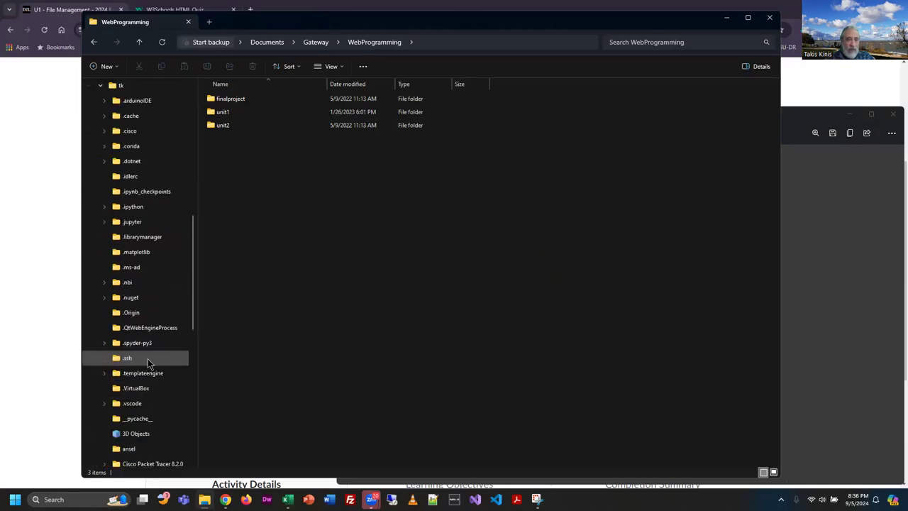
{"action": "scroll", "coordinate": [128, 392], "scroll_direction": "down", "scroll_amount": 4}
{"action": "scroll", "coordinate": [88, 283], "scroll_direction": "up", "scroll_amount": 1}
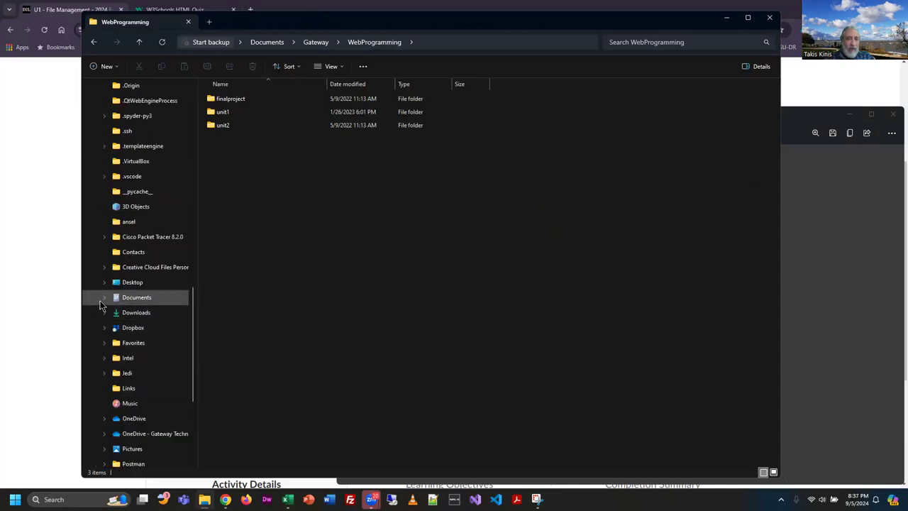
{"action": "left_click", "coordinate": [103, 298]}
{"action": "left_click", "coordinate": [108, 253]}
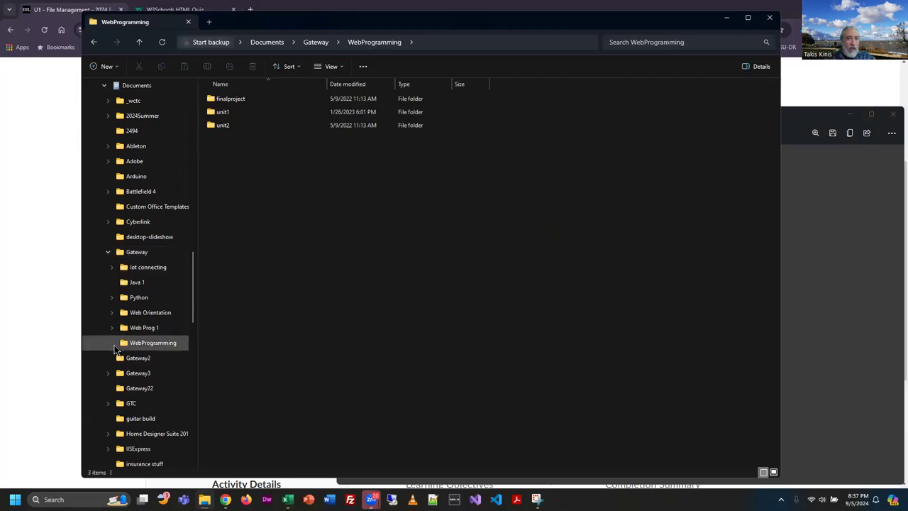
{"action": "left_click", "coordinate": [112, 343]}
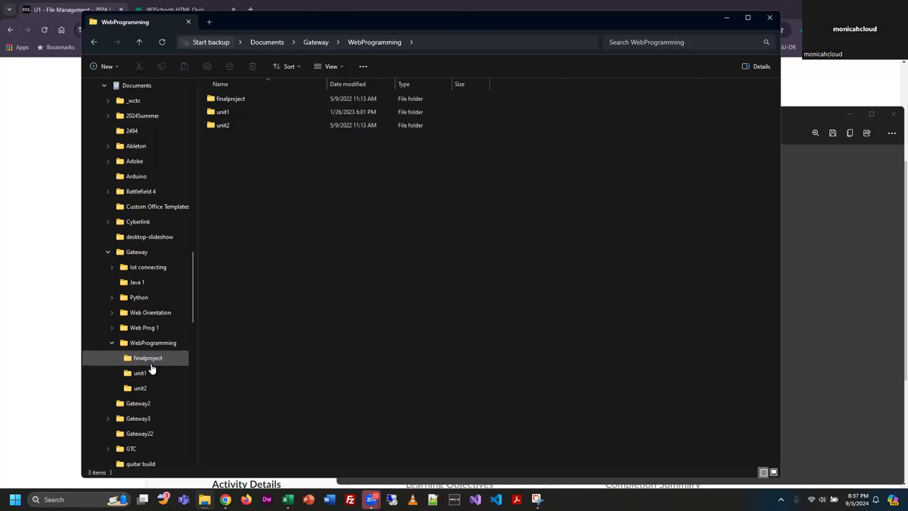
{"action": "left_click", "coordinate": [104, 85]}
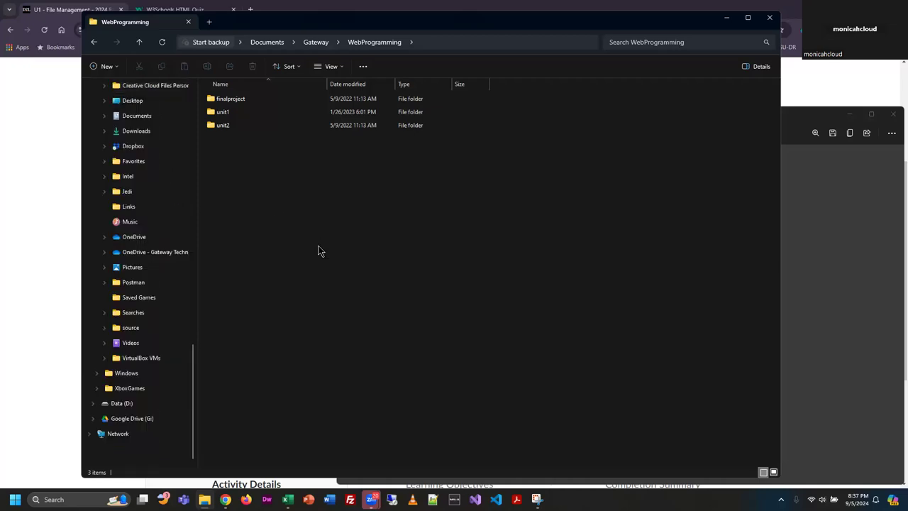
{"action": "scroll", "coordinate": [150, 195], "scroll_direction": "up", "scroll_amount": 10}
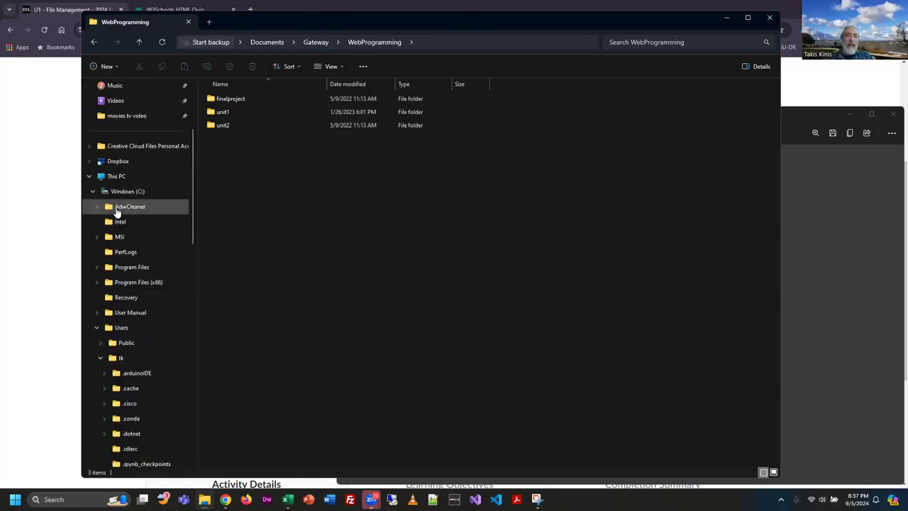
{"action": "left_click", "coordinate": [95, 327]}
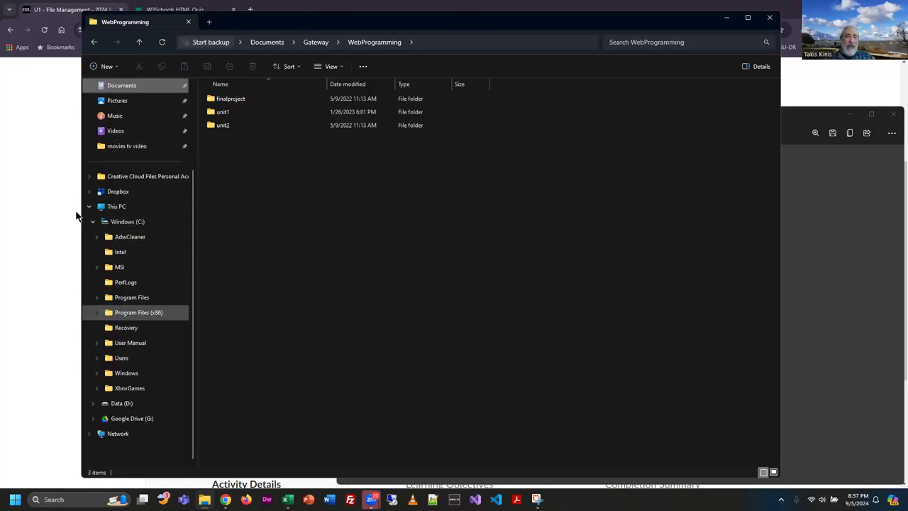
{"action": "left_click", "coordinate": [92, 224]}
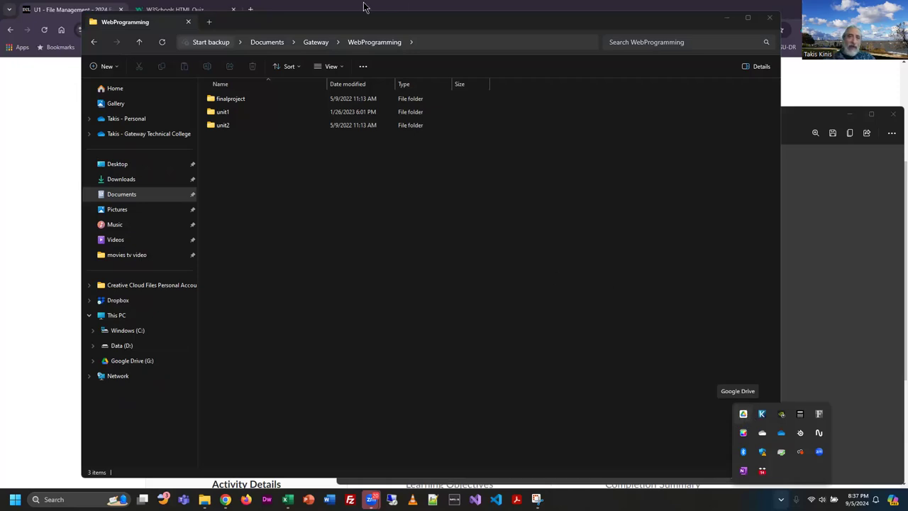
Step: Search 'google drive software' in a new tab and open the Download - Google Drive page
{"action": "key", "text": "ctrl+t"}
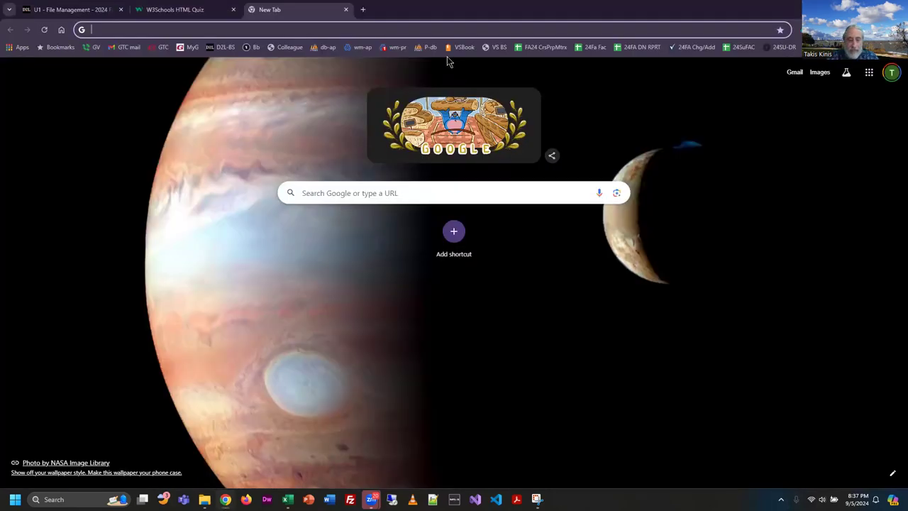
{"action": "type", "text": "google "}
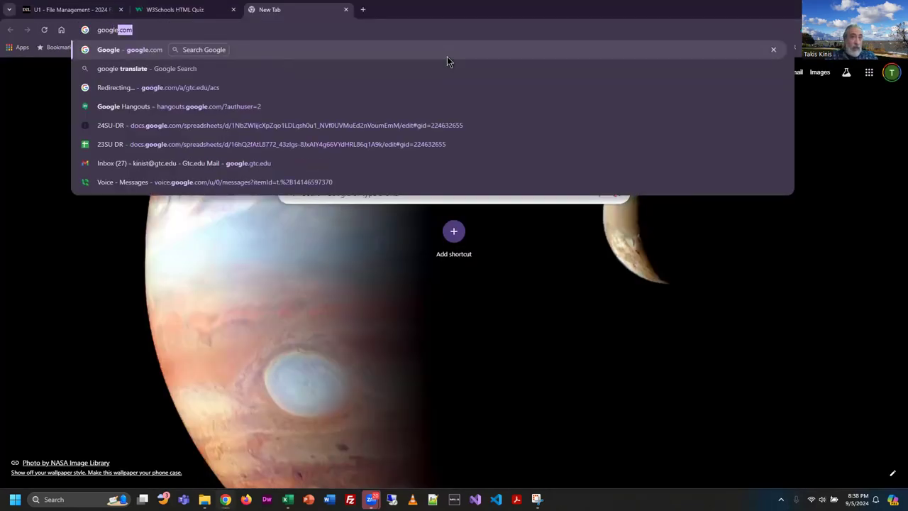
{"action": "type", "text": "drive software"}
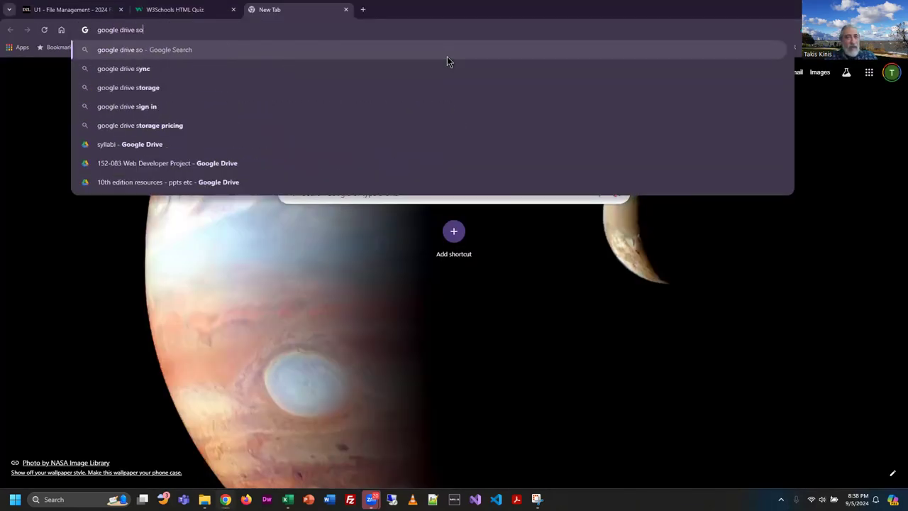
{"action": "key", "text": "Return"}
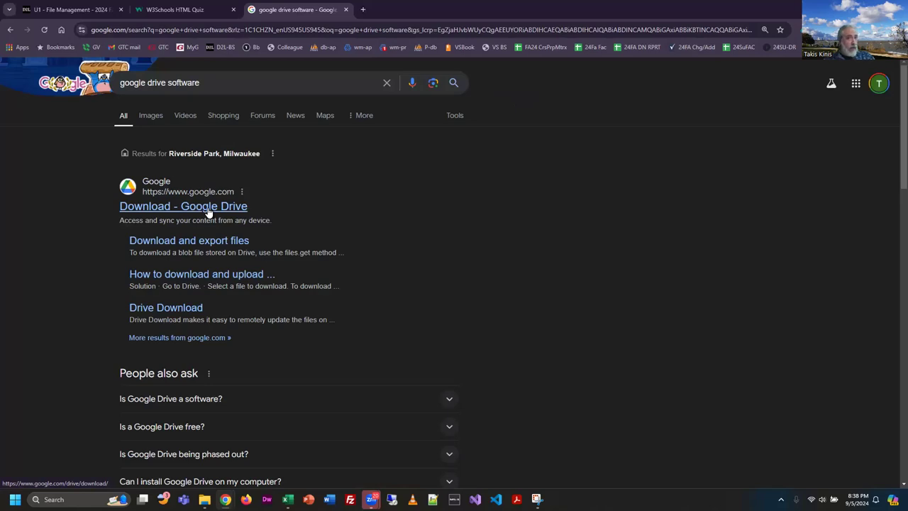
{"action": "left_click", "coordinate": [208, 211]}
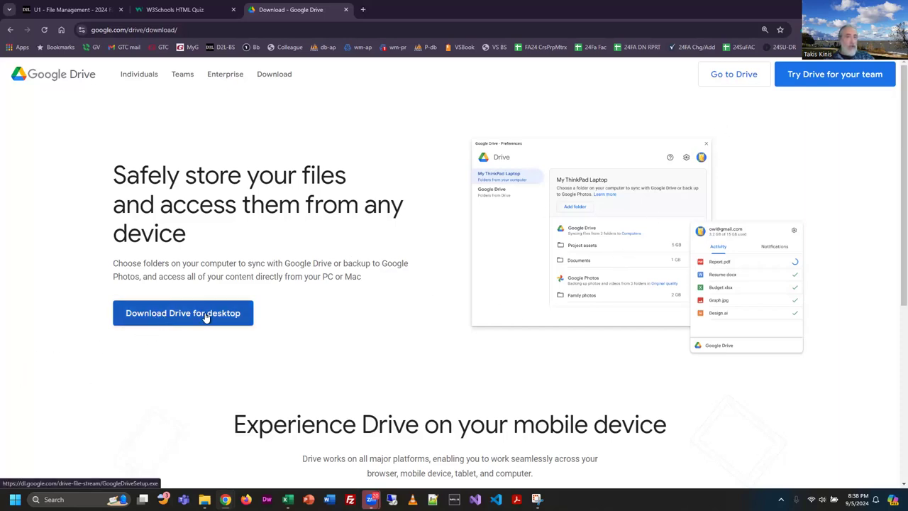
Step: Open the Google Drive app's folder window from the tray, close Explorer, and return to U1 - File Management
{"action": "left_click", "coordinate": [781, 499]}
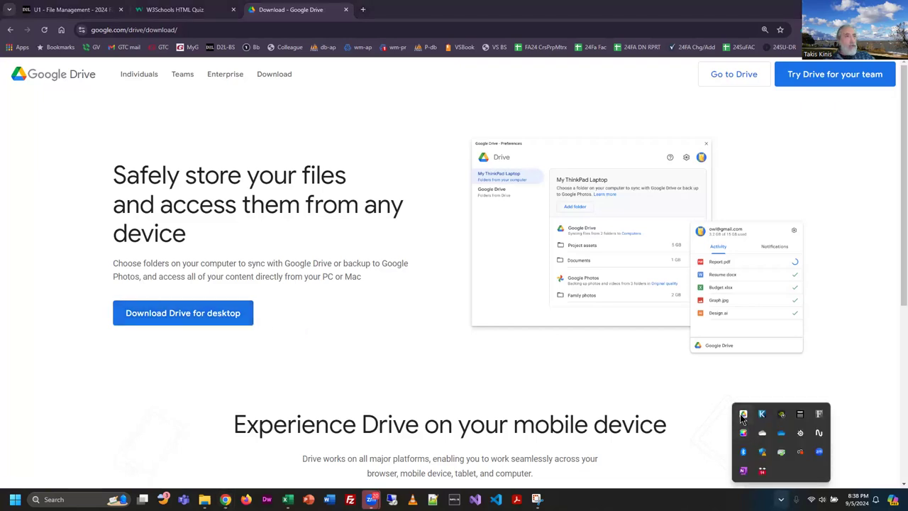
{"action": "left_click", "coordinate": [743, 415]}
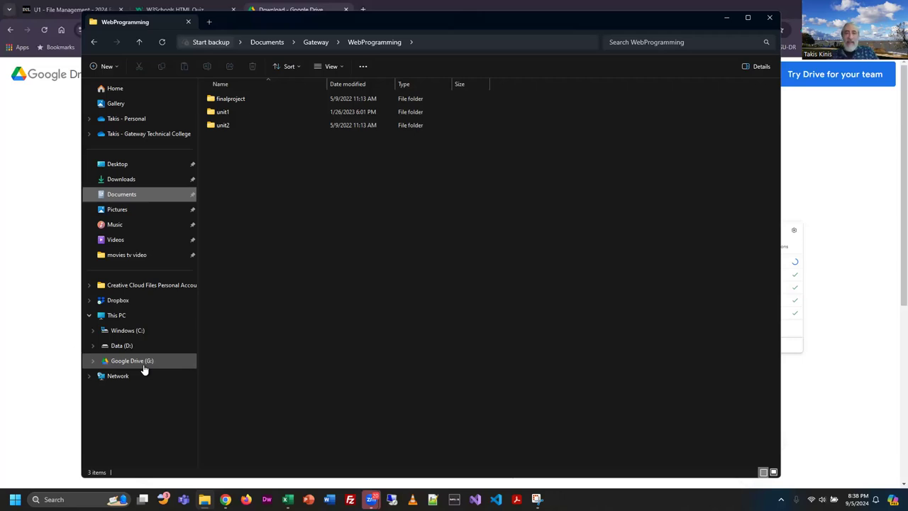
{"action": "left_click", "coordinate": [772, 20]}
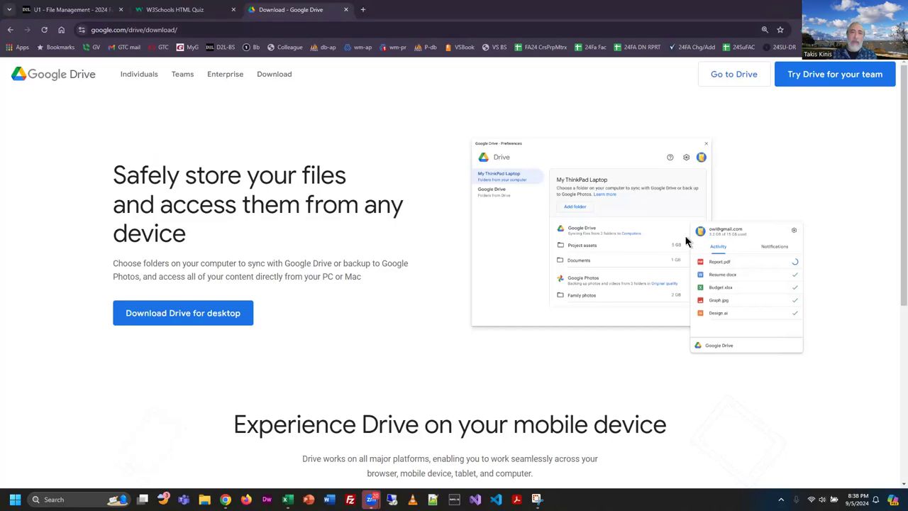
{"action": "left_click", "coordinate": [71, 9]}
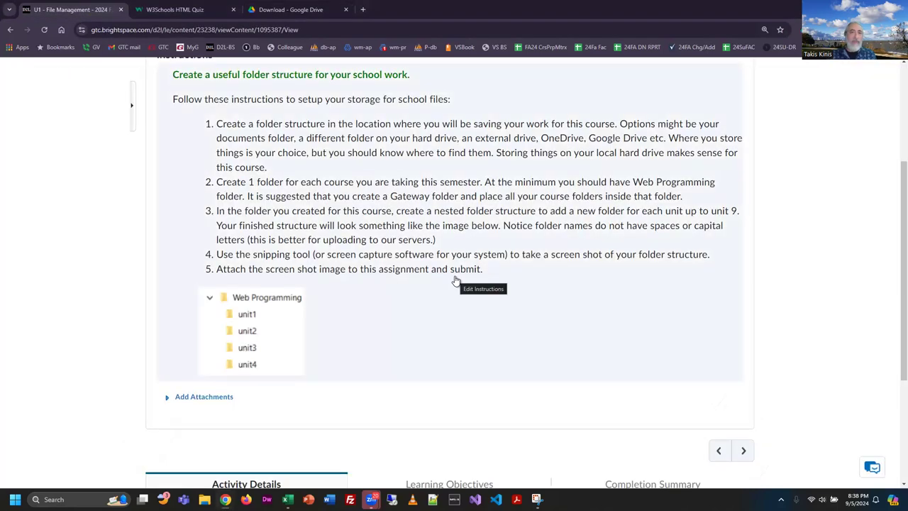
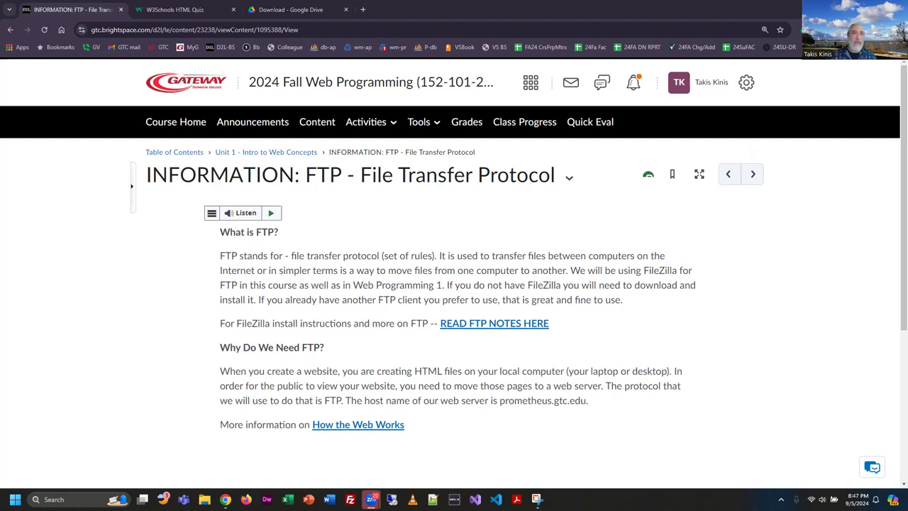
Step: Highlight the https prefix in the page address, then advance to the unit's next topic
{"action": "left_click", "coordinate": [97, 30]}
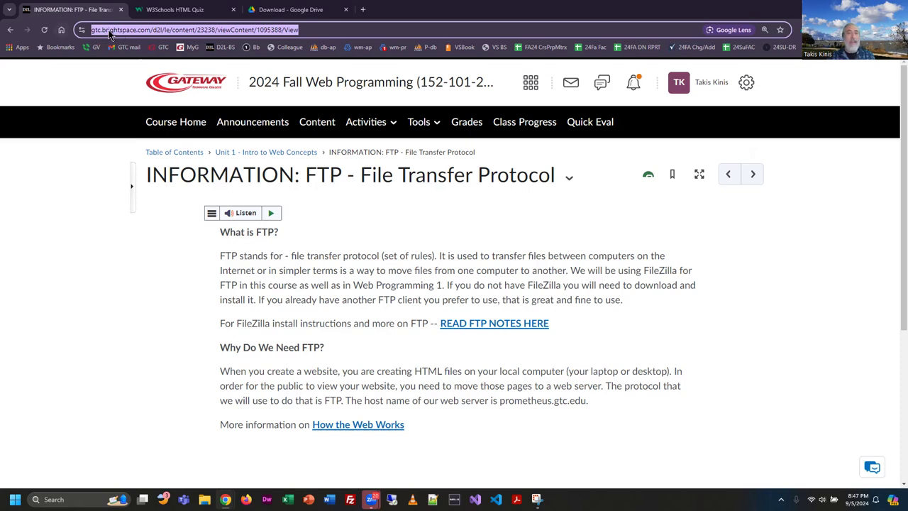
{"action": "double_click", "coordinate": [102, 29]}
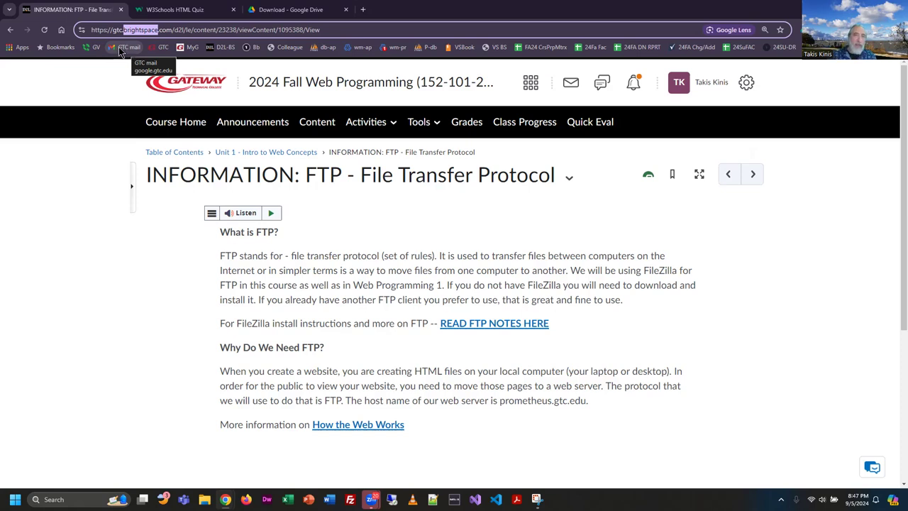
{"action": "left_click", "coordinate": [92, 30]}
{"action": "left_click_drag", "start_coordinate": [92, 29], "coordinate": [113, 29]}
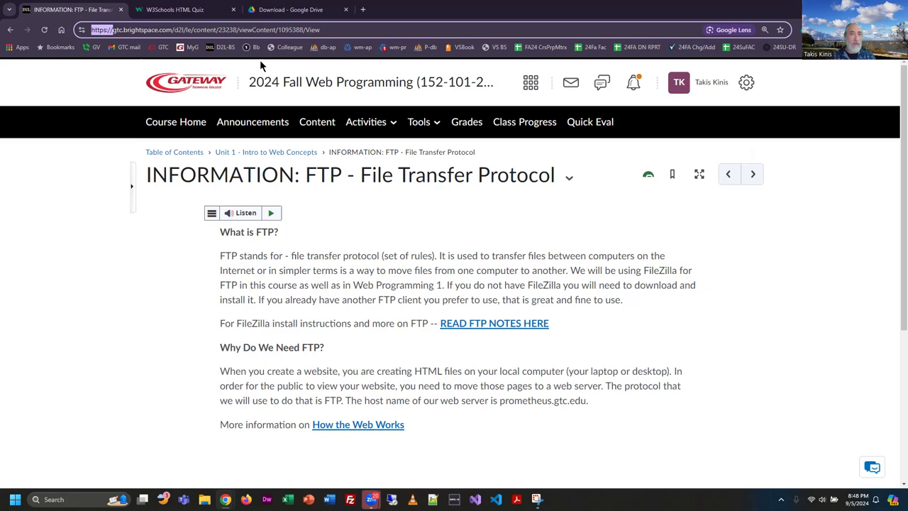
{"action": "left_click", "coordinate": [100, 29]}
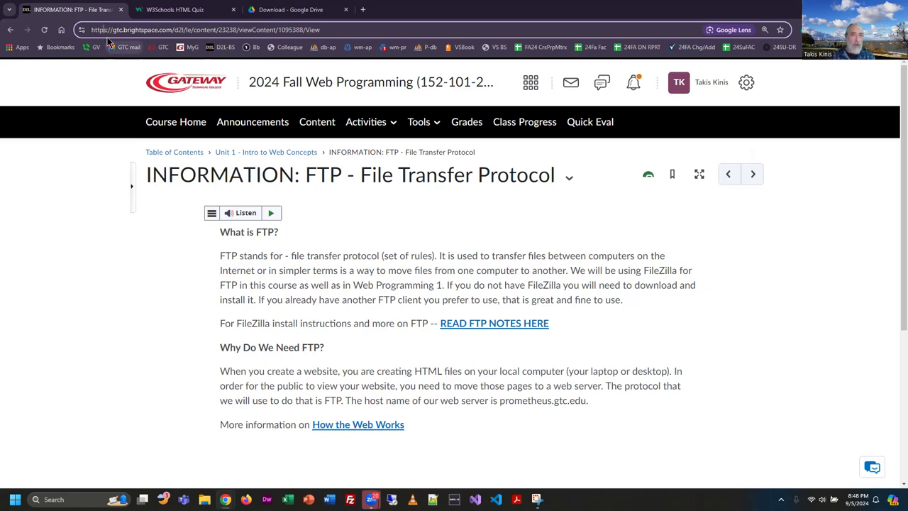
{"action": "left_click_drag", "start_coordinate": [107, 30], "coordinate": [88, 31]}
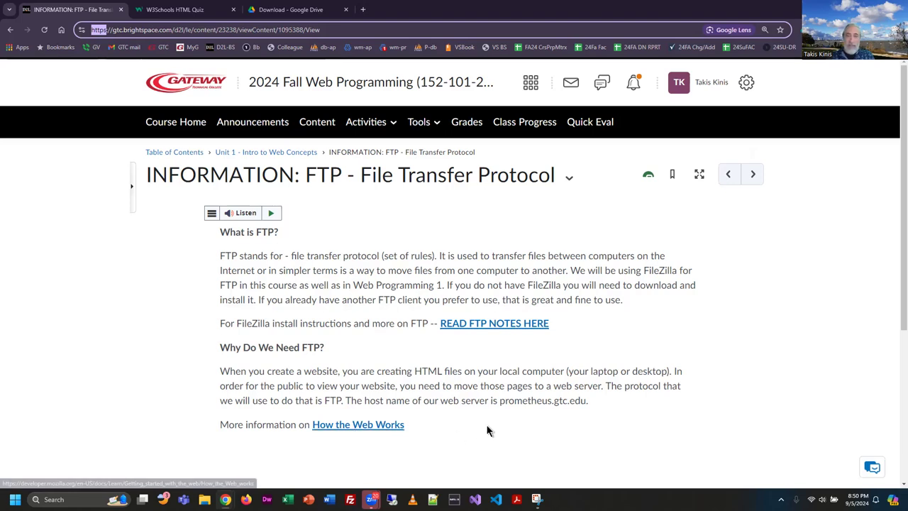
{"action": "left_click", "coordinate": [754, 175]}
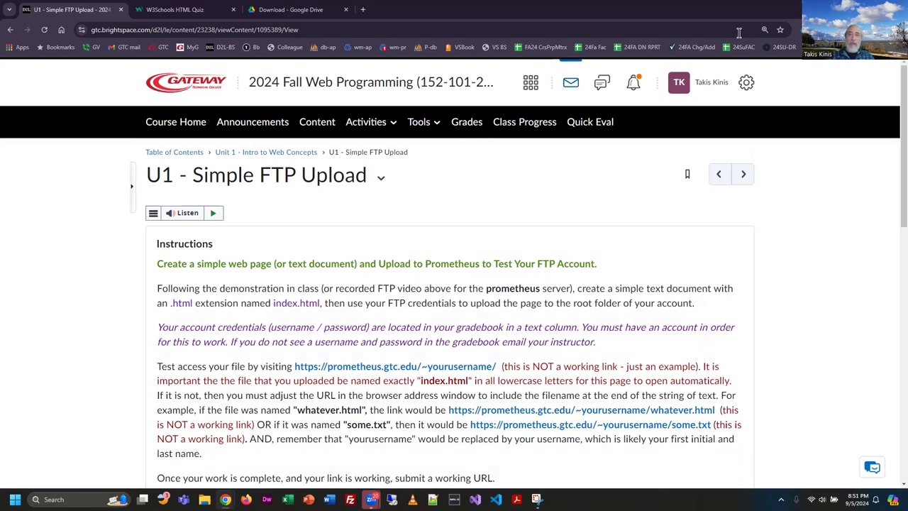
Step: Switch the course to View as Learner from the account menu
{"action": "left_click", "coordinate": [706, 85]}
{"action": "left_click", "coordinate": [672, 128]}
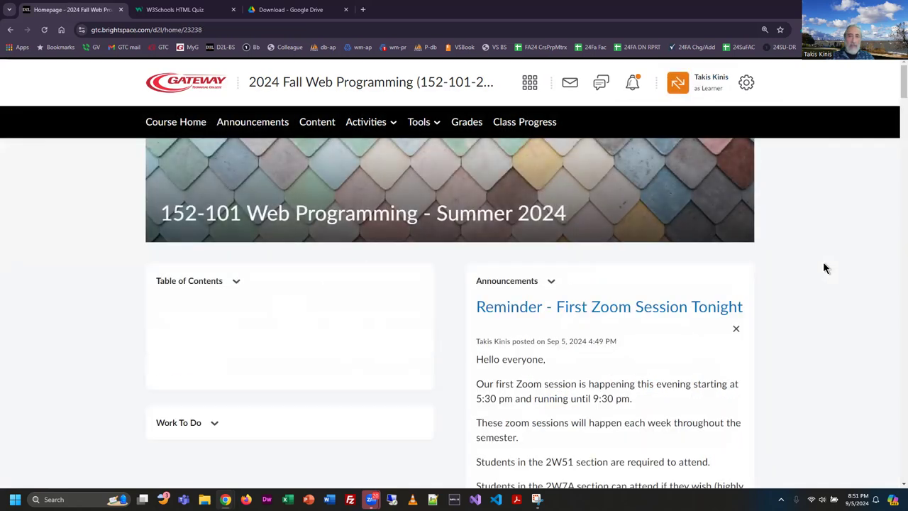
Step: Scroll through the learner's Grades page items, then open File Explorer with Win+E
{"action": "left_click", "coordinate": [469, 124]}
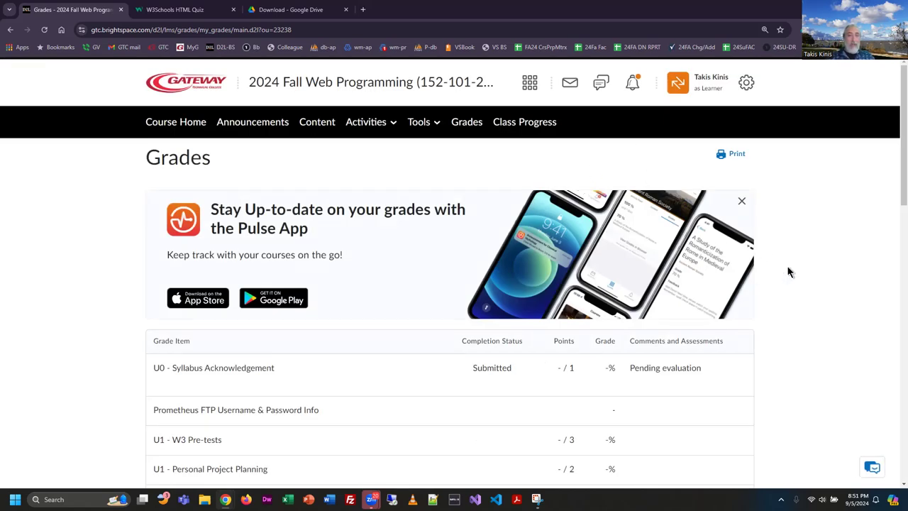
{"action": "scroll", "coordinate": [802, 279], "scroll_direction": "down", "scroll_amount": 3}
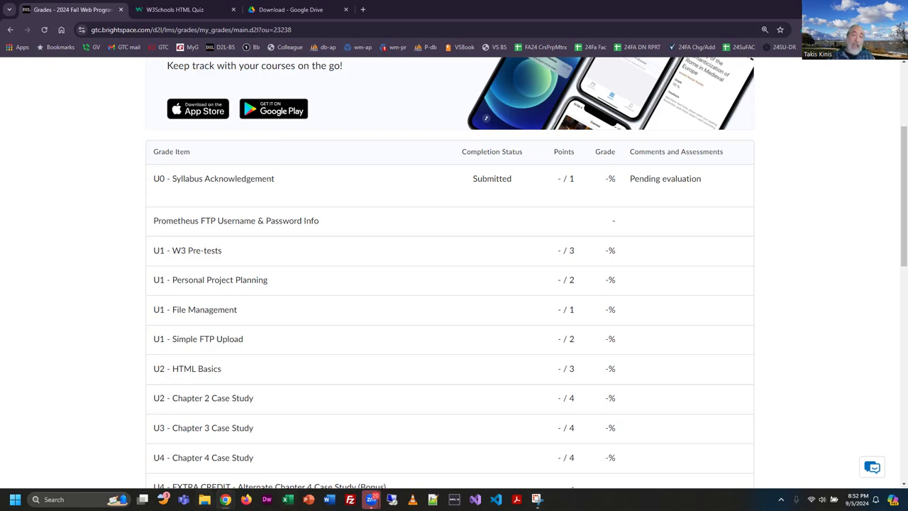
{"action": "key", "text": "super+e"}
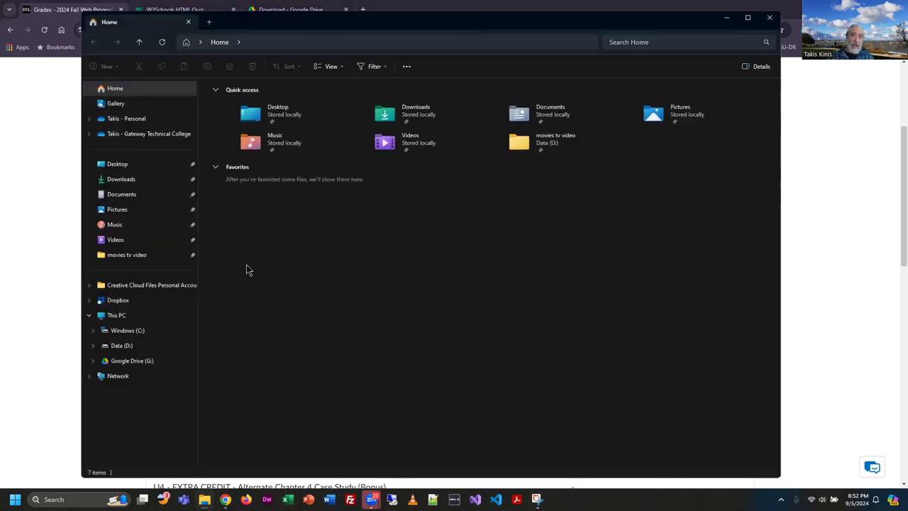
Step: Browse to D:\software\FileZilla-3.65.0 and launch filezilla.exe
{"action": "left_click", "coordinate": [122, 194]}
{"action": "scroll", "coordinate": [229, 429], "scroll_direction": "down", "scroll_amount": 4}
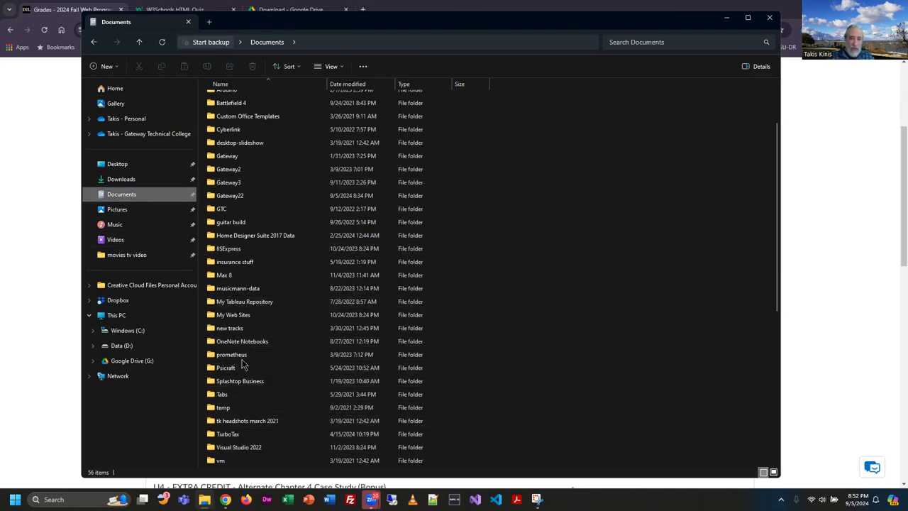
{"action": "scroll", "coordinate": [270, 447], "scroll_direction": "down", "scroll_amount": 4}
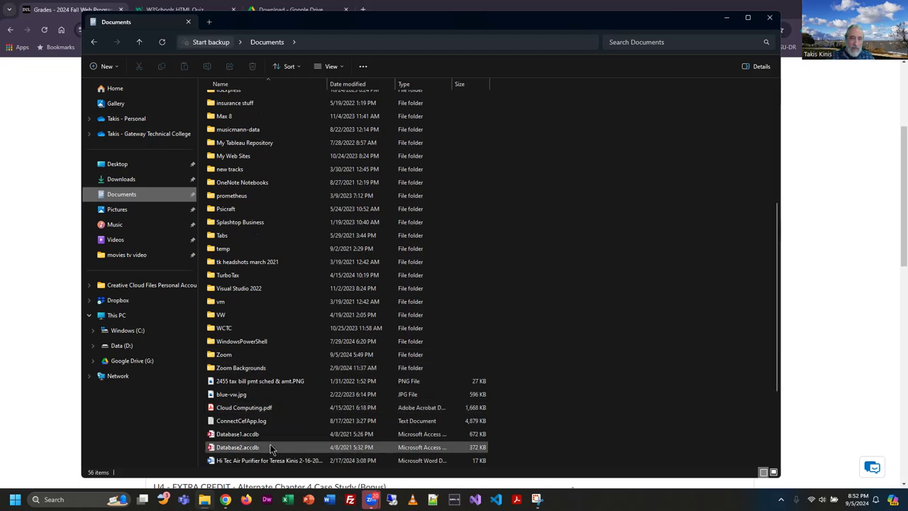
{"action": "left_click", "coordinate": [133, 346]}
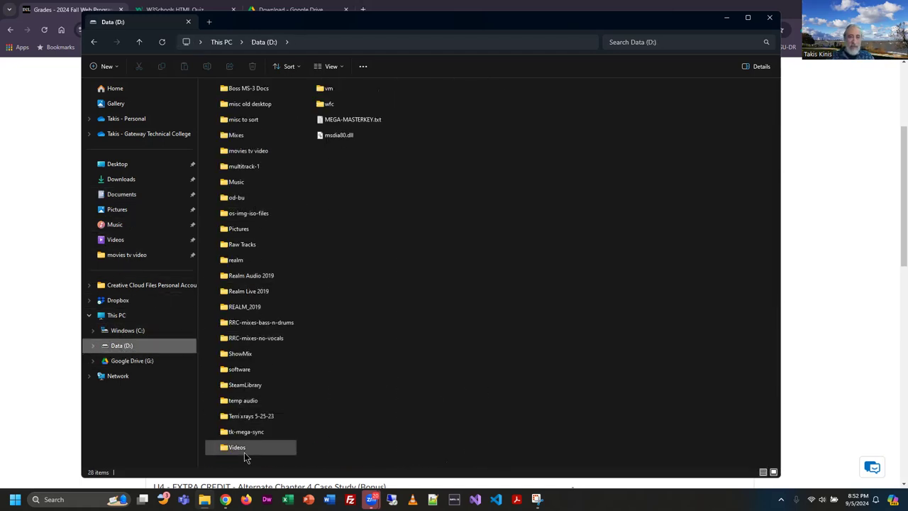
{"action": "double_click", "coordinate": [236, 370]}
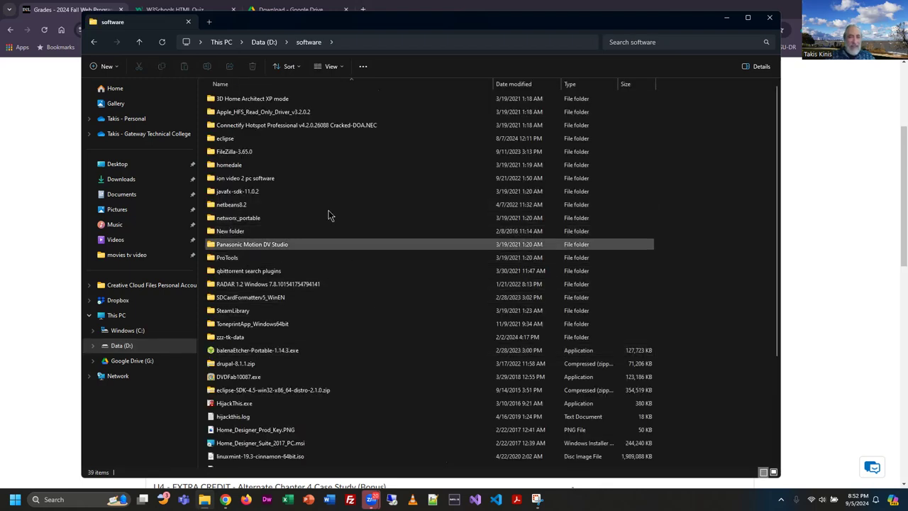
{"action": "double_click", "coordinate": [228, 153]}
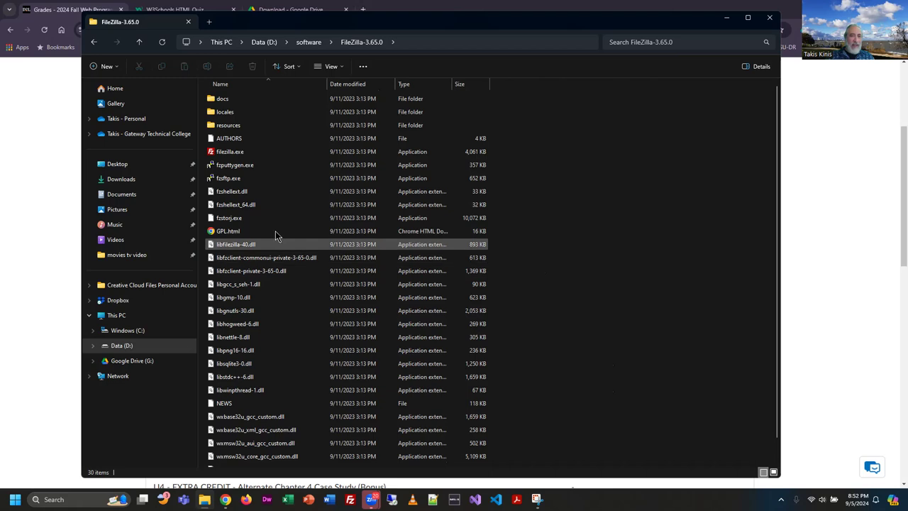
{"action": "left_click", "coordinate": [225, 159]}
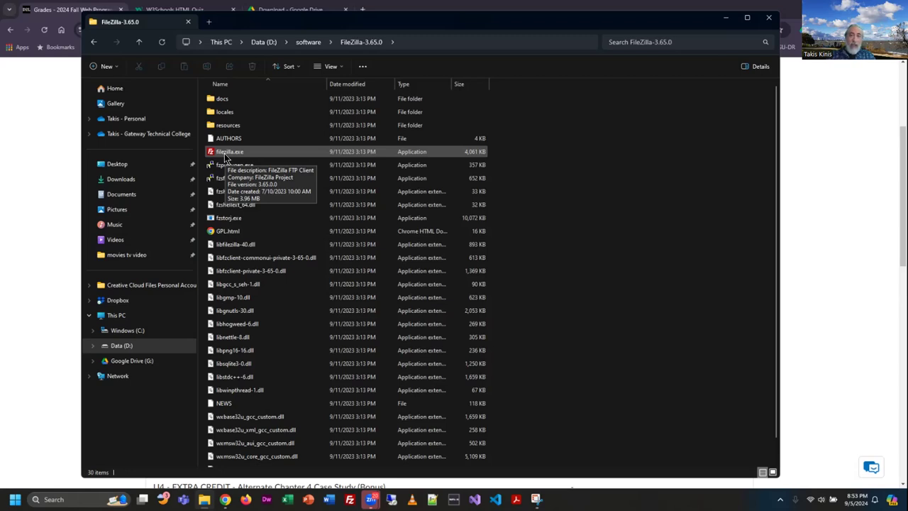
{"action": "left_click", "coordinate": [227, 158]}
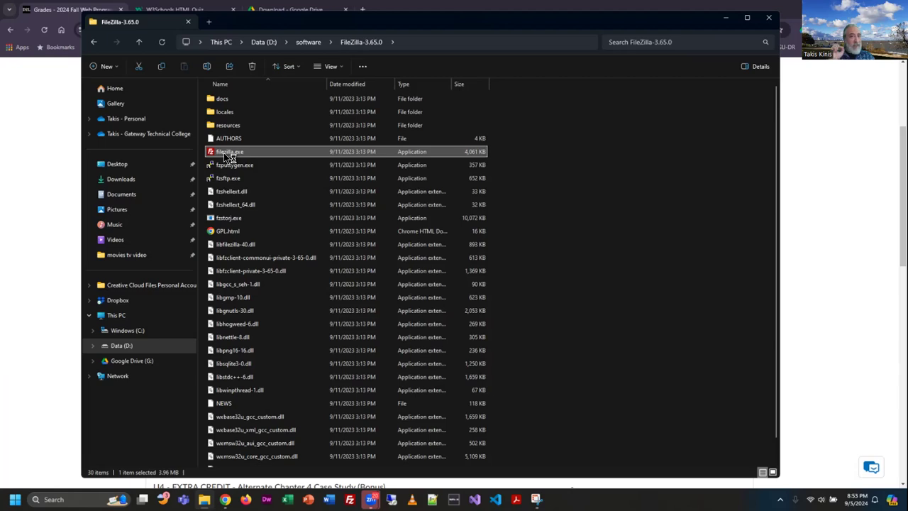
{"action": "double_click", "coordinate": [231, 157]}
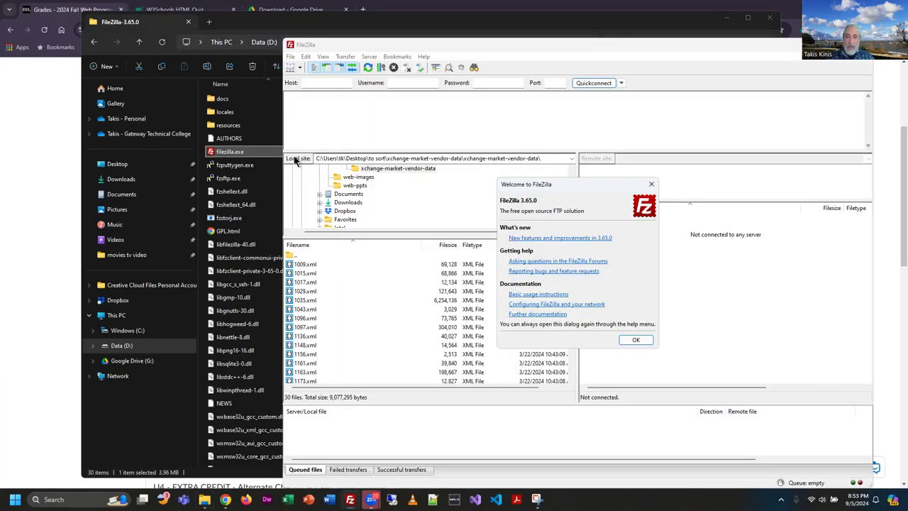
Step: Dismiss the Welcome to FileZilla message and maximize the FileZilla window to full screen
{"action": "mouse_move", "coordinate": [350, 498]}
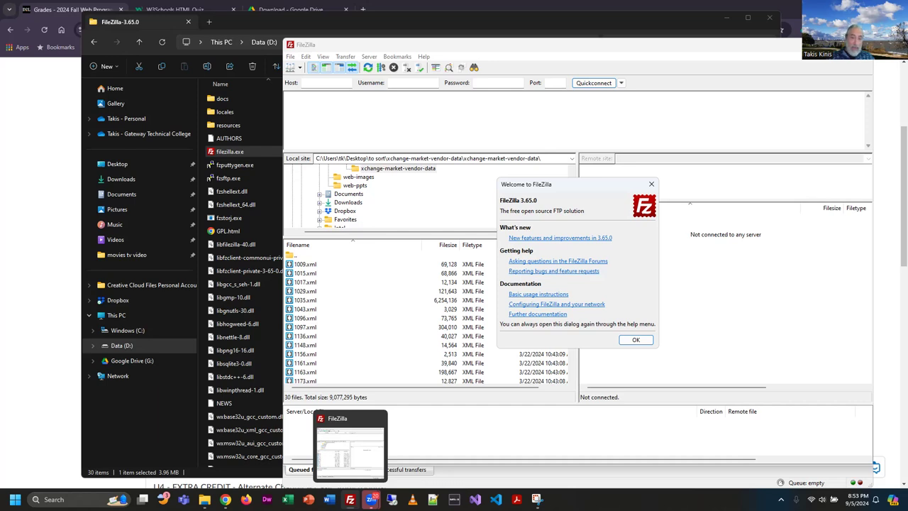
{"action": "right_click", "coordinate": [350, 498]}
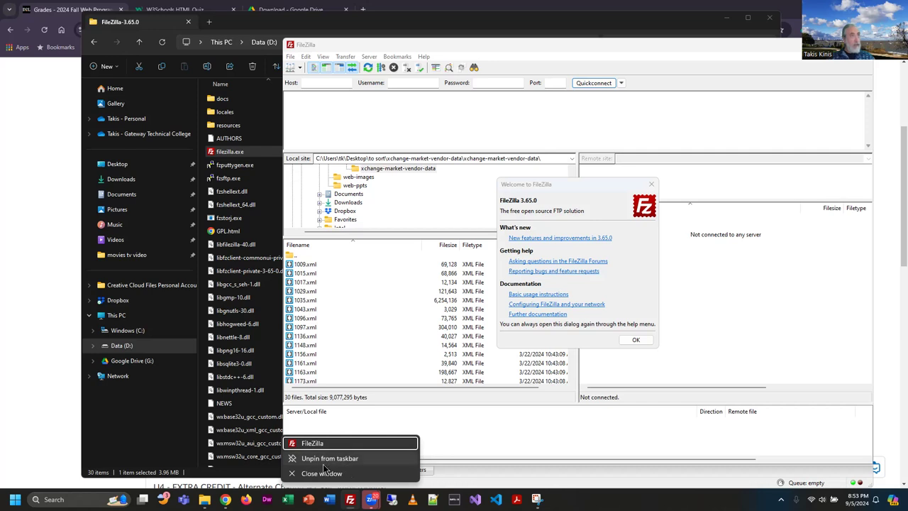
{"action": "left_click", "coordinate": [323, 470]}
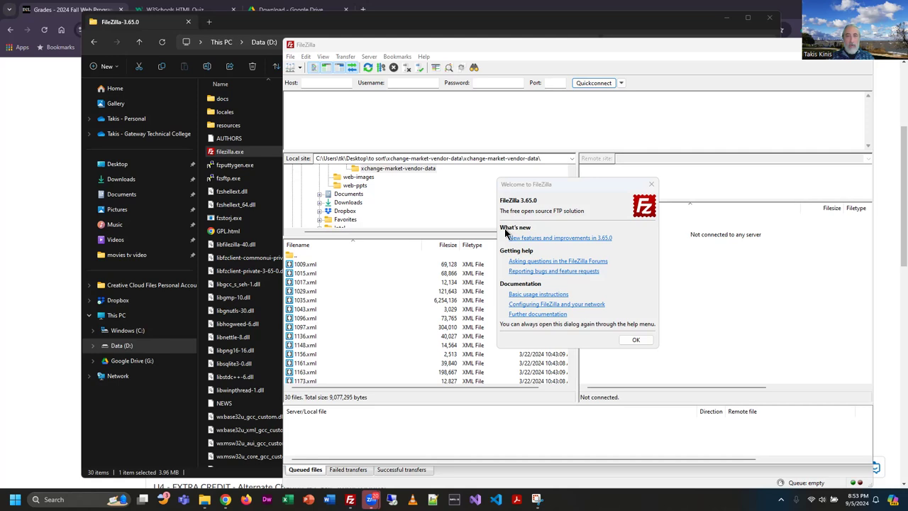
{"action": "left_click", "coordinate": [637, 341]}
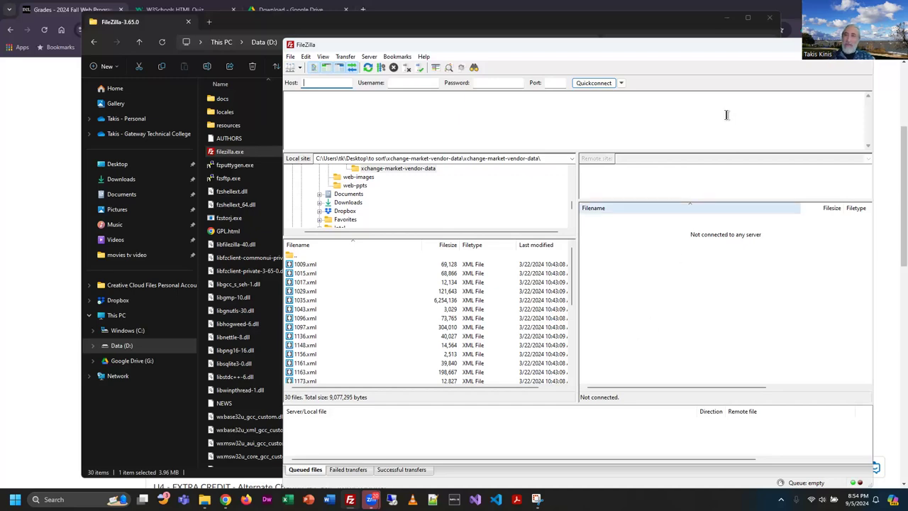
{"action": "left_click", "coordinate": [829, 44]}
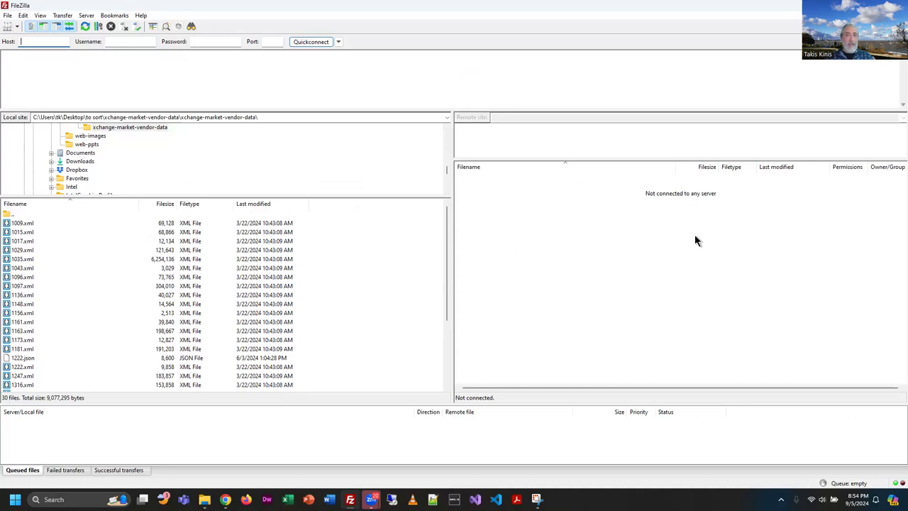
Step: Drag the pane splitters down so the remote folder tree gets more height
{"action": "left_click_drag", "start_coordinate": [695, 159], "coordinate": [689, 194]}
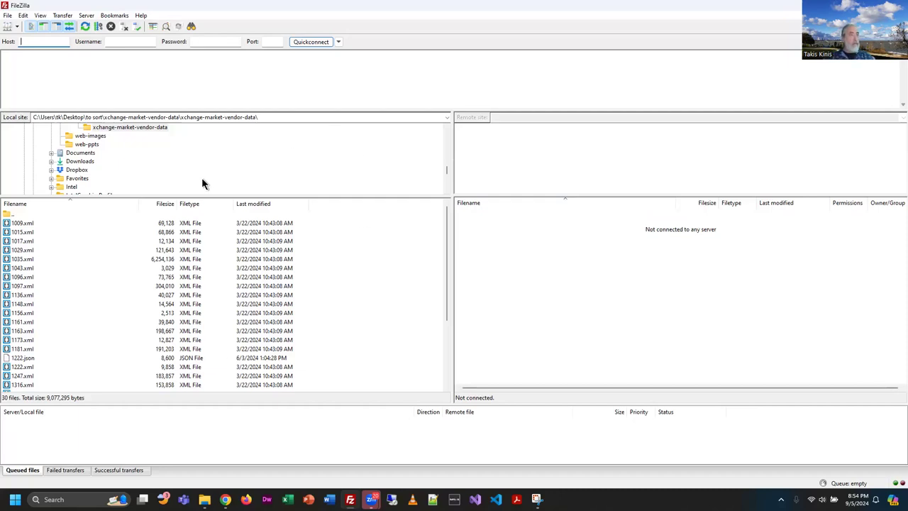
{"action": "scroll", "coordinate": [200, 181], "scroll_direction": "up", "scroll_amount": 10}
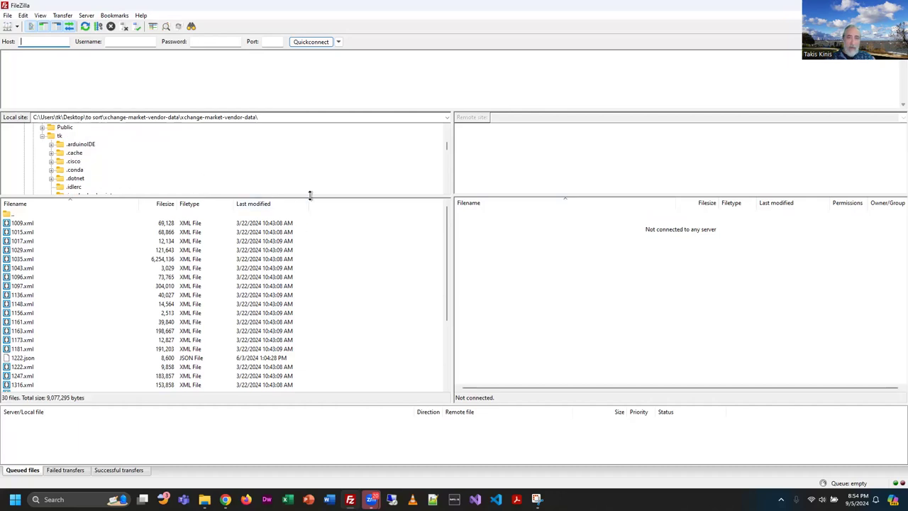
{"action": "left_click_drag", "start_coordinate": [310, 195], "coordinate": [305, 254]}
{"action": "scroll", "coordinate": [187, 221], "scroll_direction": "up", "scroll_amount": 5}
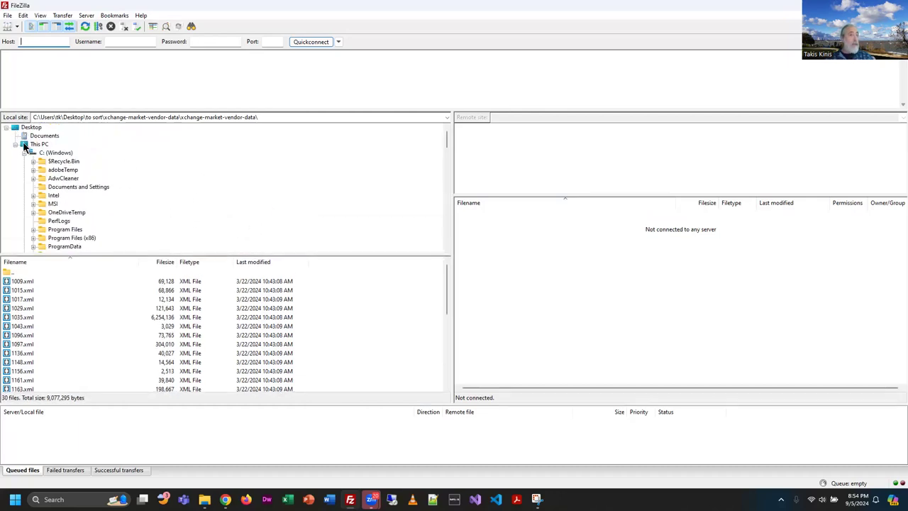
{"action": "scroll", "coordinate": [142, 165], "scroll_direction": "down", "scroll_amount": 10}
{"action": "scroll", "coordinate": [109, 170], "scroll_direction": "up", "scroll_amount": 4}
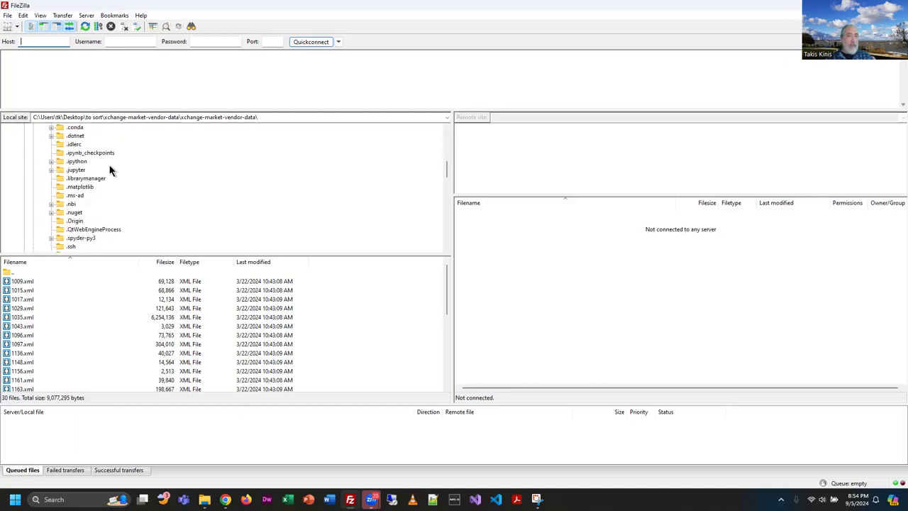
{"action": "scroll", "coordinate": [177, 190], "scroll_direction": "down", "scroll_amount": 8}
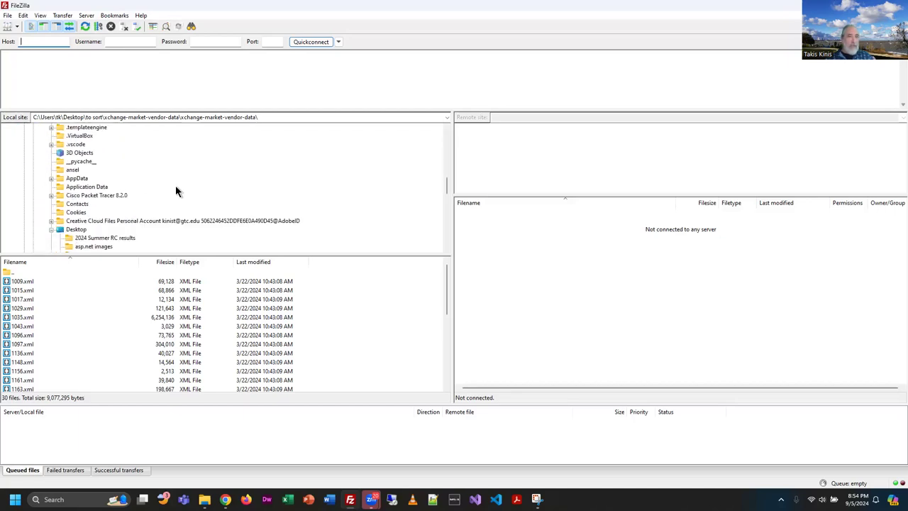
{"action": "scroll", "coordinate": [101, 186], "scroll_direction": "down", "scroll_amount": 10}
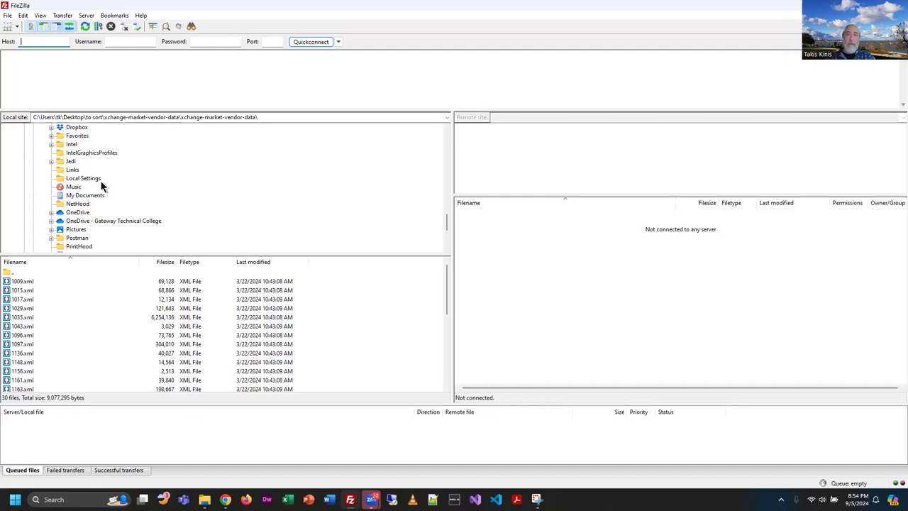
{"action": "left_click_drag", "start_coordinate": [645, 197], "coordinate": [649, 237]}
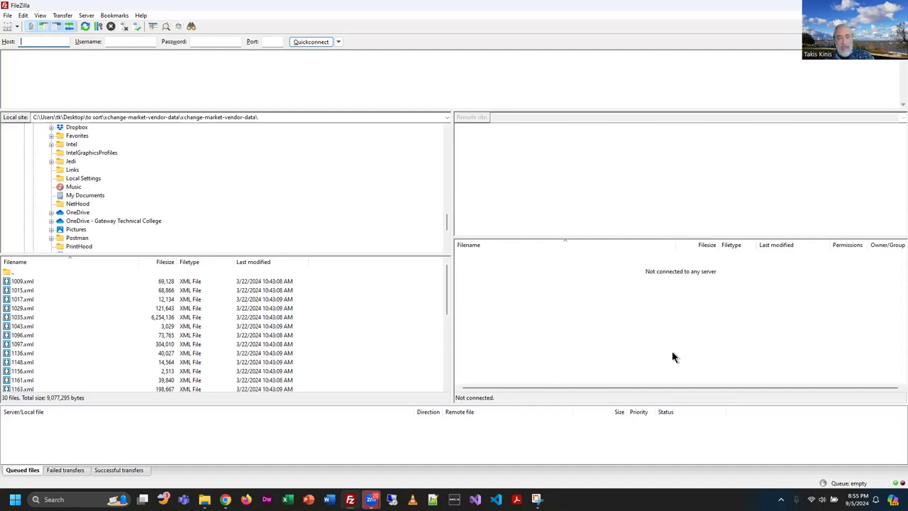
Step: Alt+Tab to bring the D:\software\FileZilla-3.65.0 File Explorer window to the front
{"action": "key", "text": "alt+Tab"}
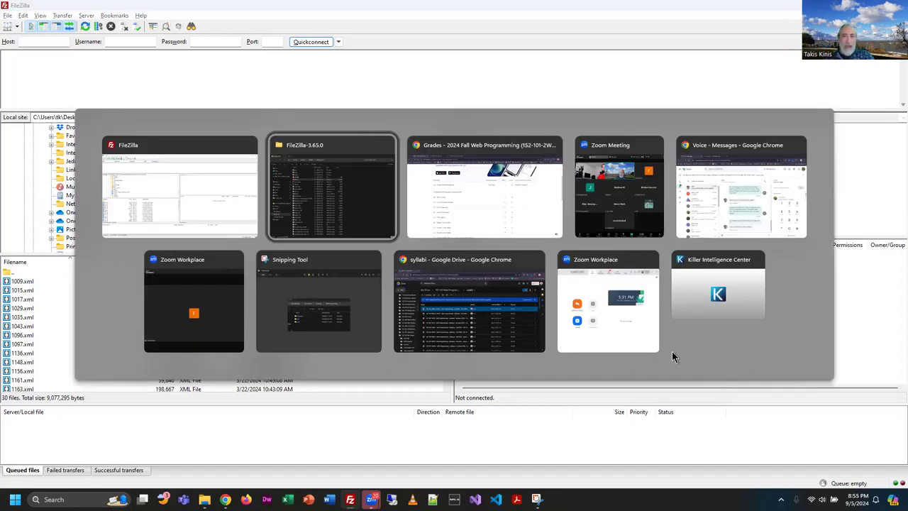
{"action": "key", "text": "alt+Tab"}
{"action": "key", "text": "alt+Tab"}
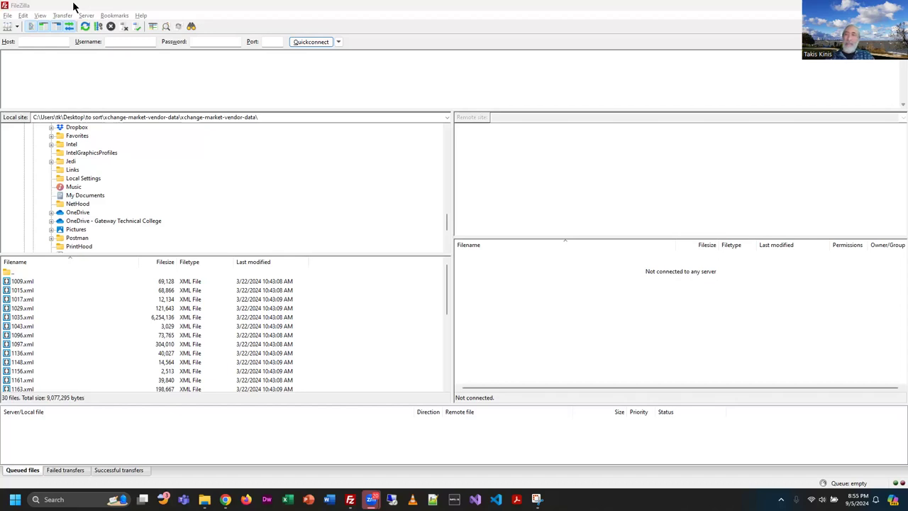
{"action": "key", "text": "alt+Tab"}
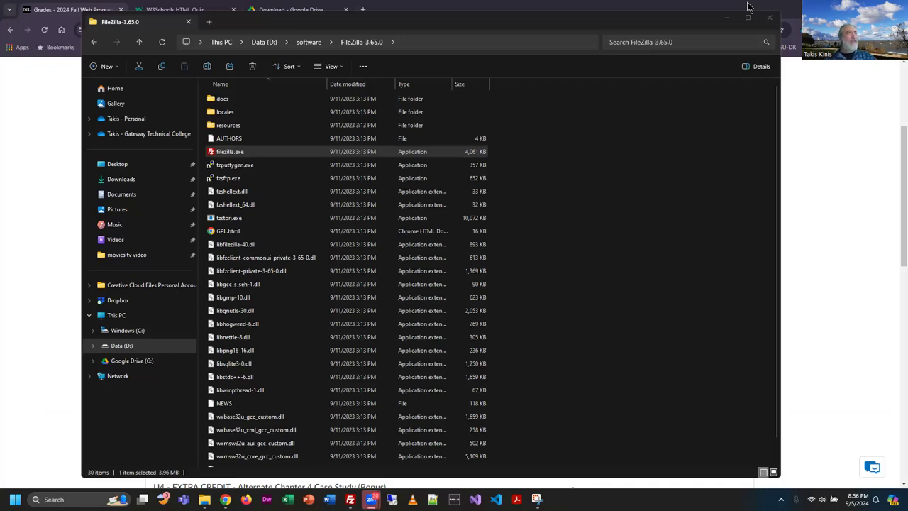
Step: Open a new Chrome tab and load the misspelled address promtheus.gtc.edu
{"action": "left_click", "coordinate": [609, 10]}
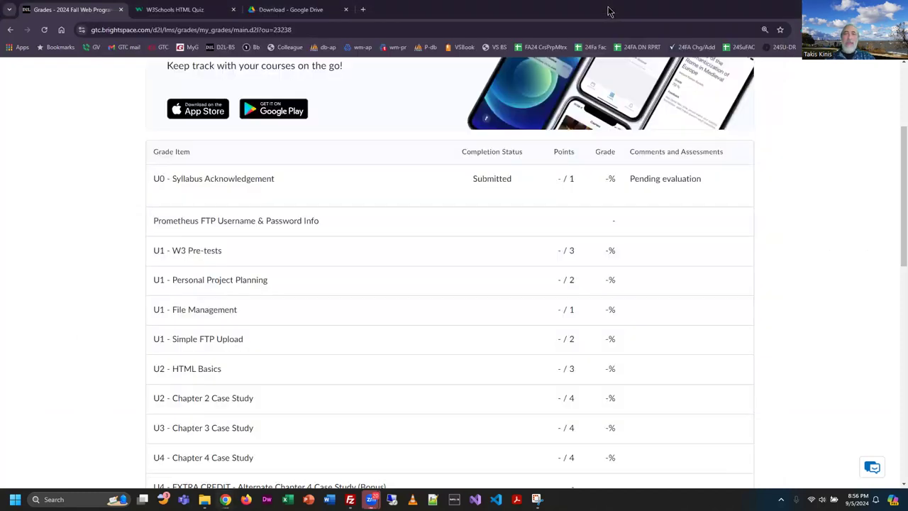
{"action": "left_click", "coordinate": [362, 10]}
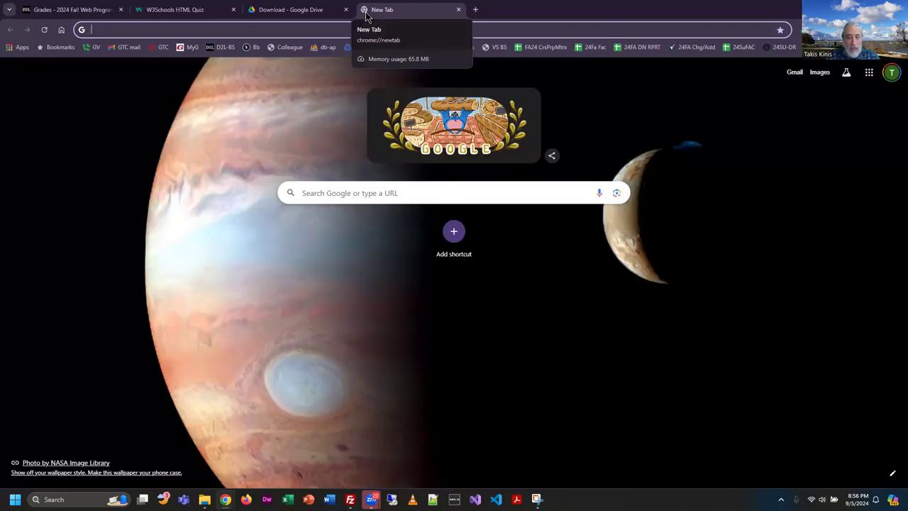
{"action": "type", "text": "promtheus.gtc"}
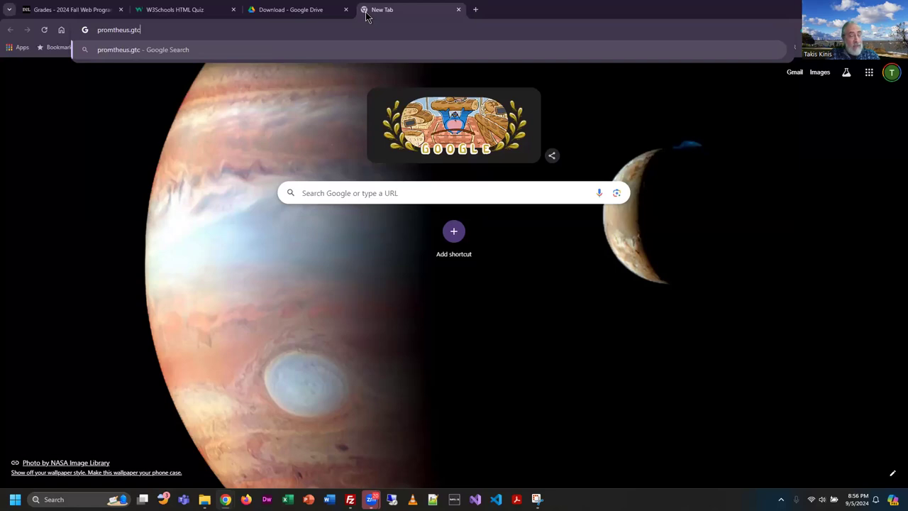
{"action": "type", "text": ".edu"}
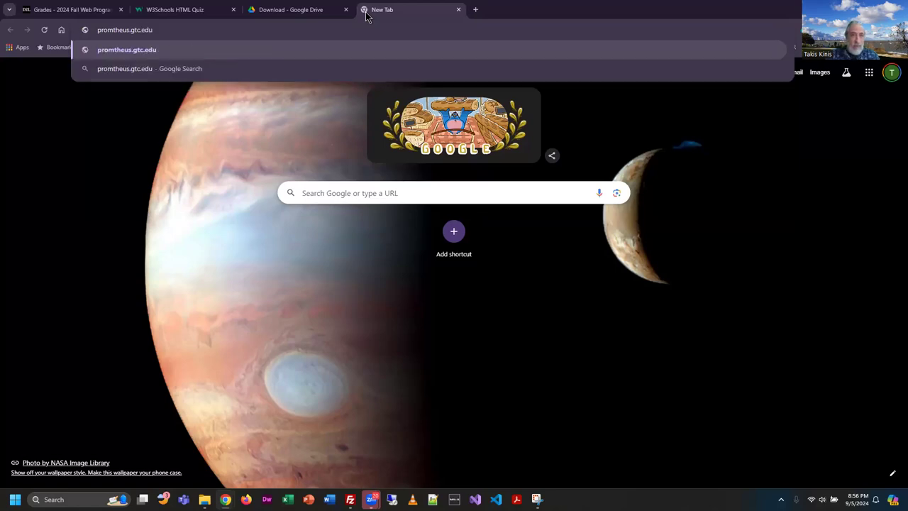
{"action": "left_click_drag", "start_coordinate": [167, 29], "coordinate": [94, 30]}
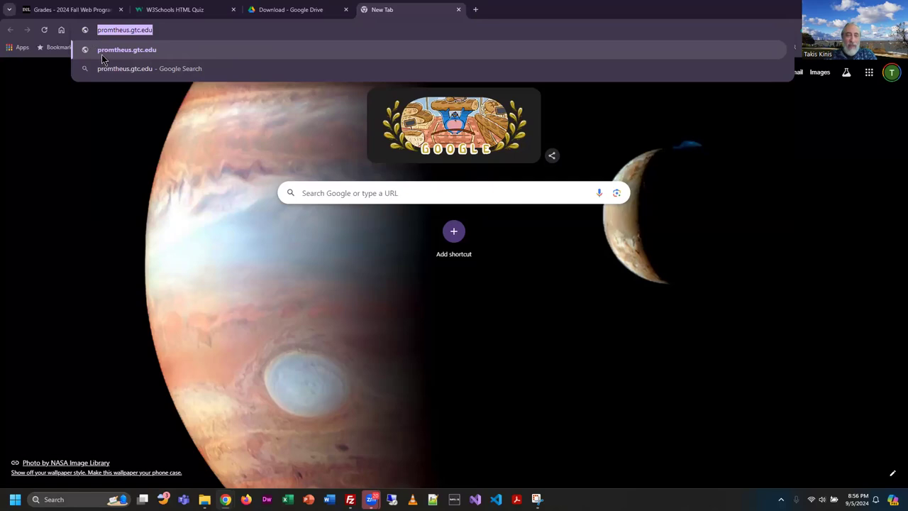
{"action": "key", "text": "alt+Tab"}
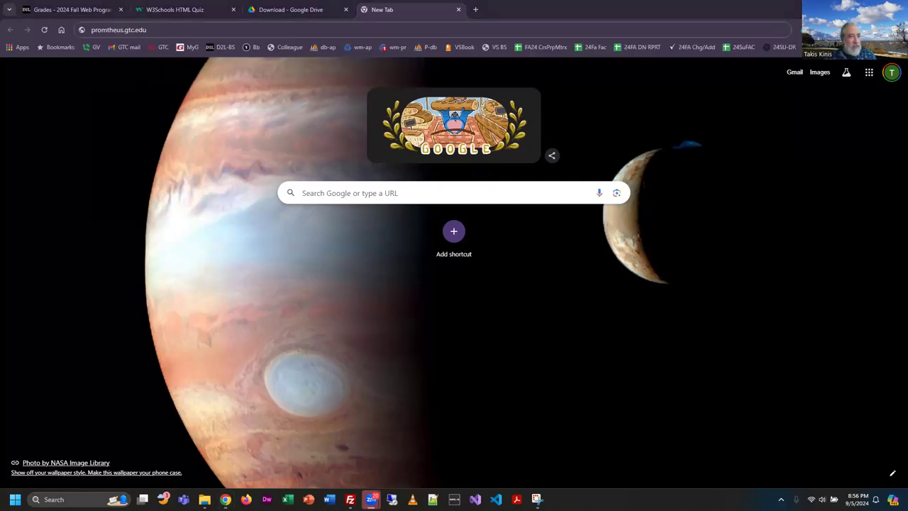
{"action": "left_click", "coordinate": [181, 30]}
{"action": "key", "text": "Return"}
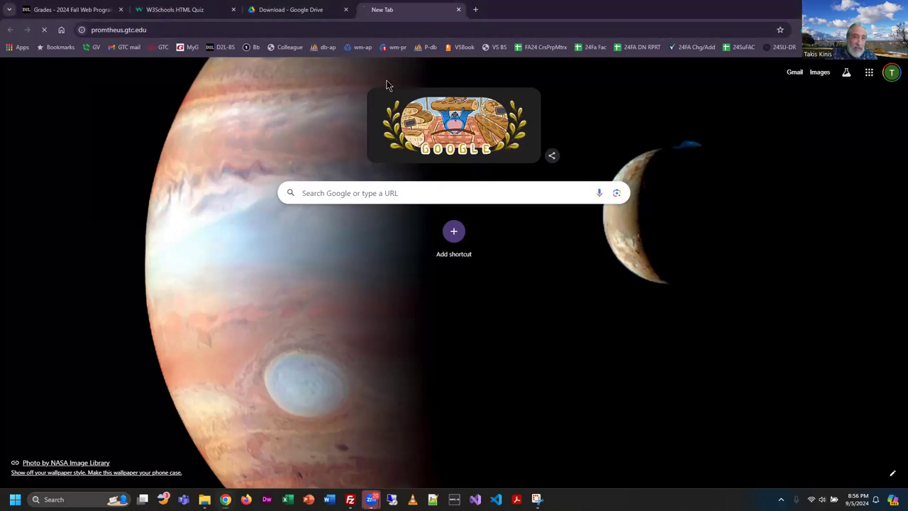
{"action": "left_click", "coordinate": [178, 32]}
{"action": "key", "text": "Home"}
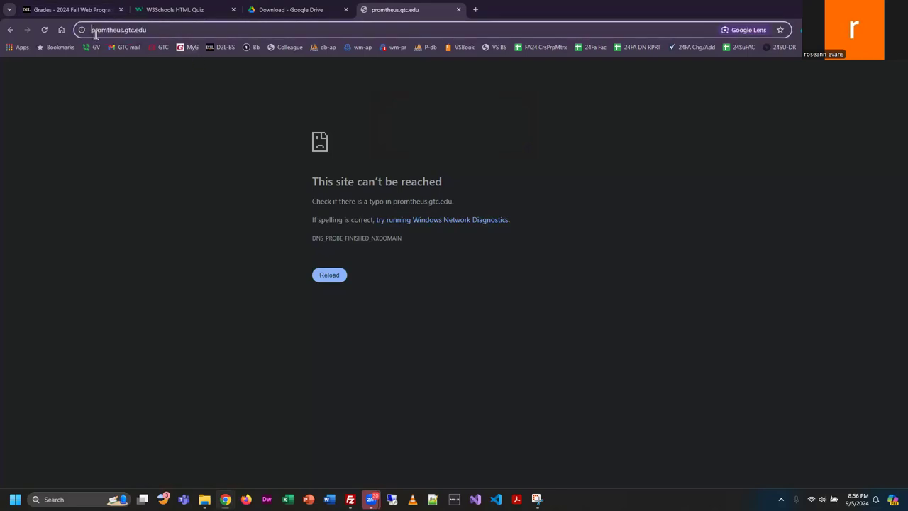
{"action": "type", "text": "http"}
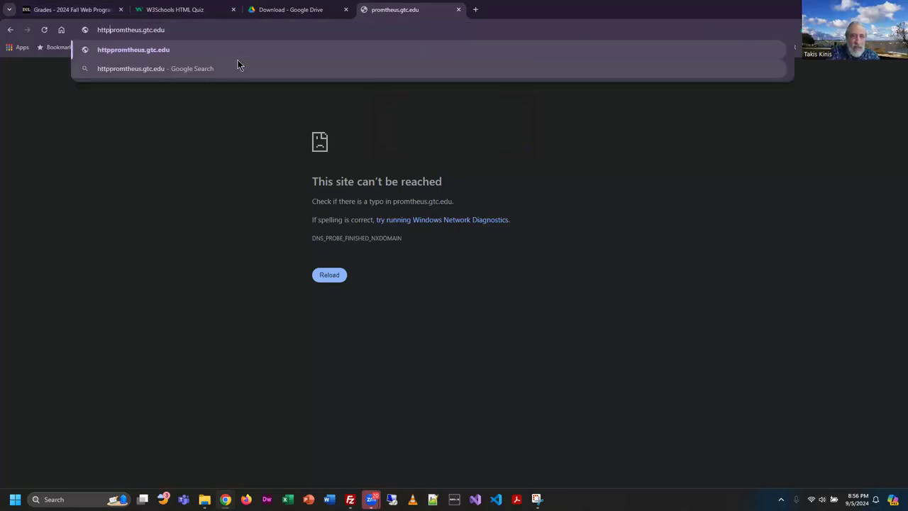
{"action": "type", "text": ":"}
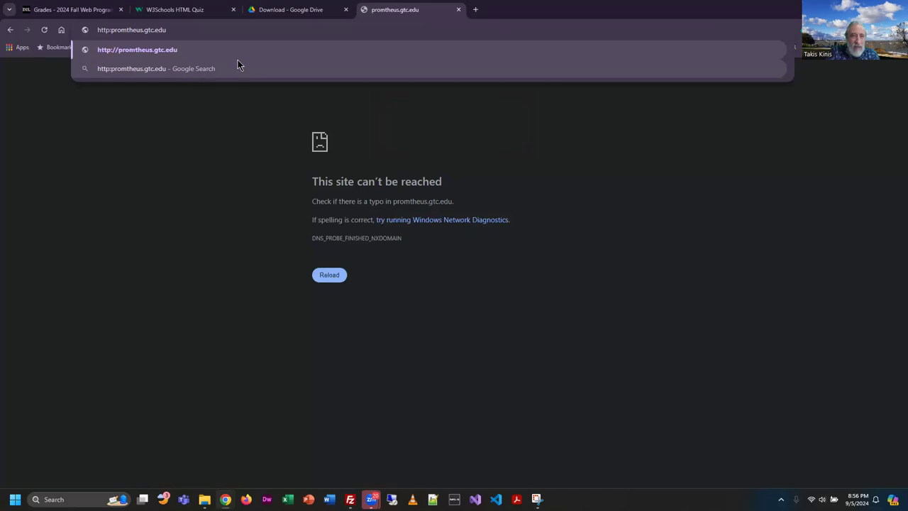
{"action": "type", "text": "//"}
{"action": "key", "text": "Return"}
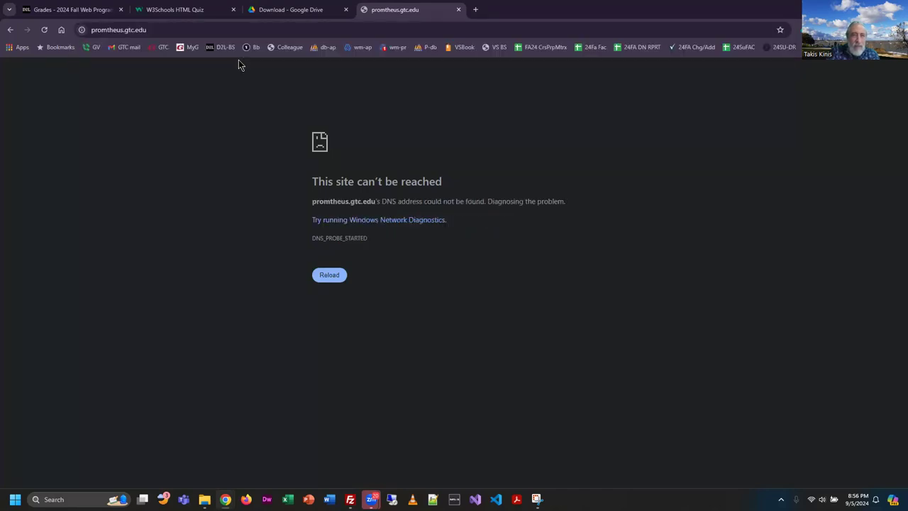
{"action": "left_click", "coordinate": [93, 32]}
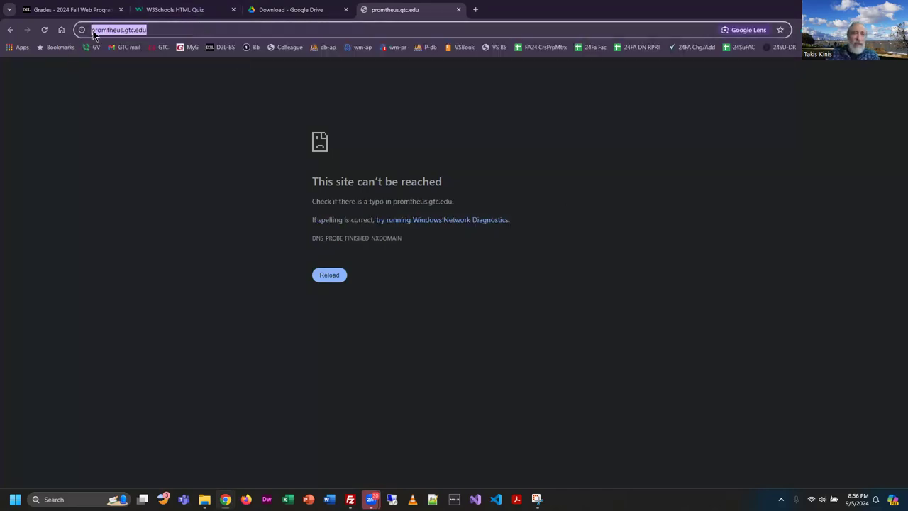
{"action": "left_click", "coordinate": [105, 31]}
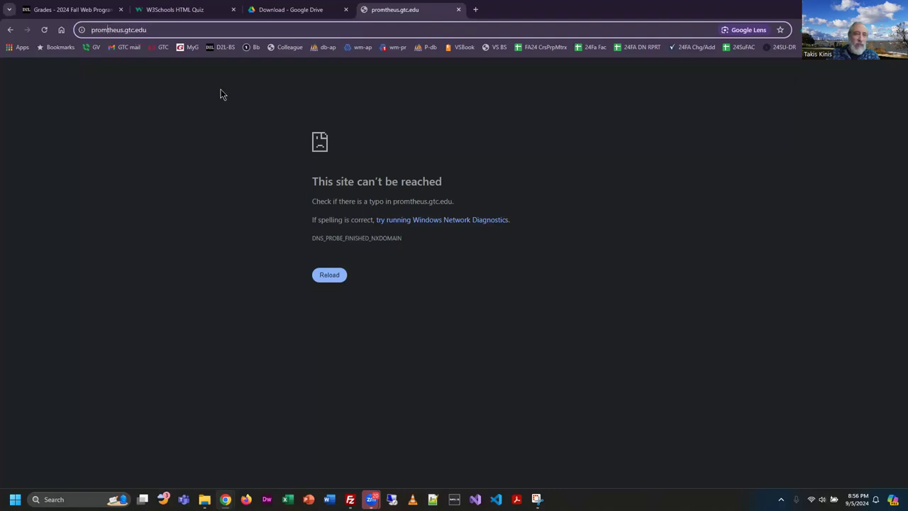
{"action": "type", "text": "e"}
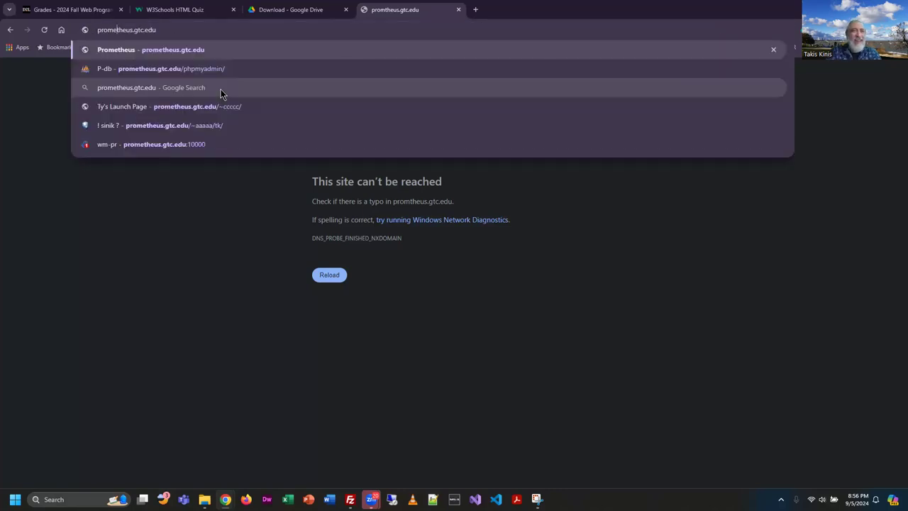
{"action": "key", "text": "Return"}
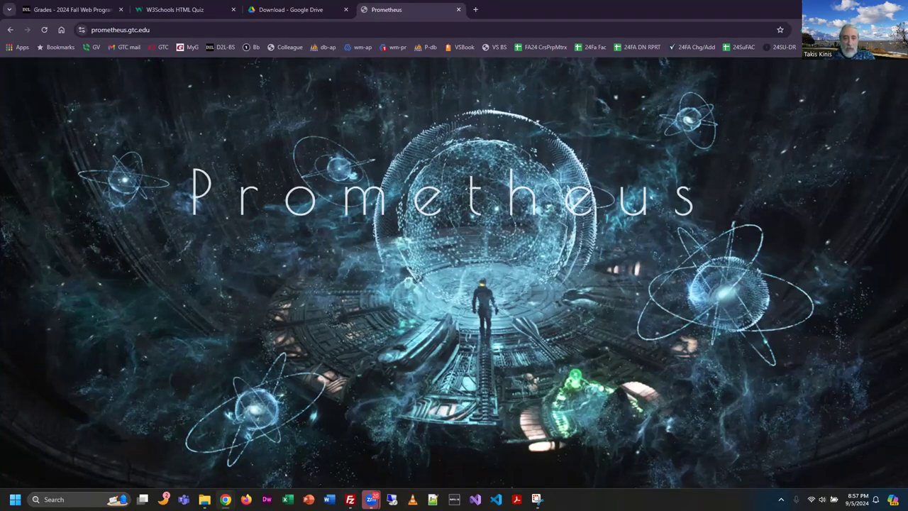
Step: Switch back to FileZilla via its taskbar icon
{"action": "left_click", "coordinate": [350, 498]}
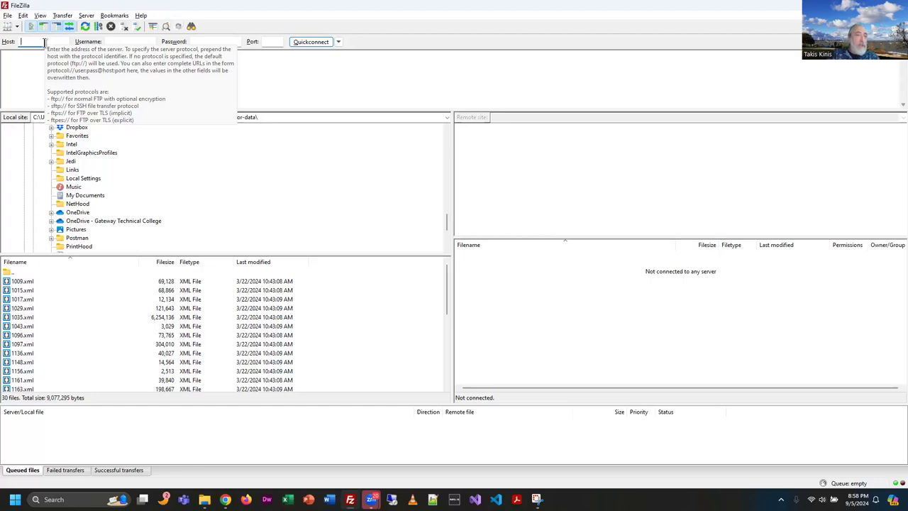
Step: Enter host prometheus.gtc.edu with the FTP account username and password in Quickconnect
{"action": "type", "text": "p"}
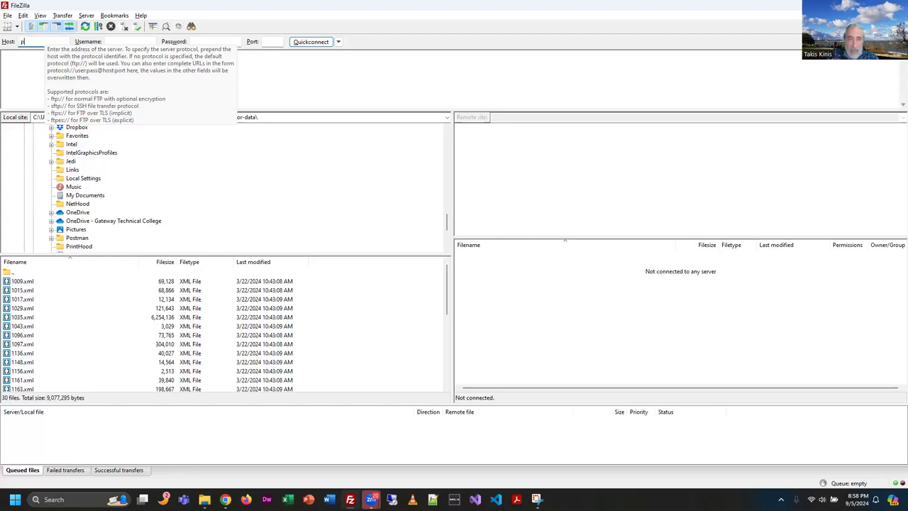
{"action": "type", "text": "rometheus."}
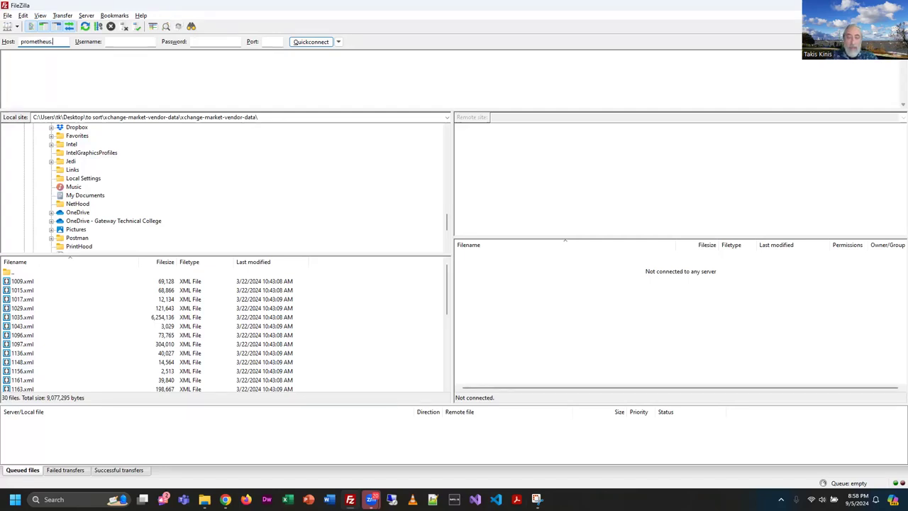
{"action": "type", "text": "gtc.edu"}
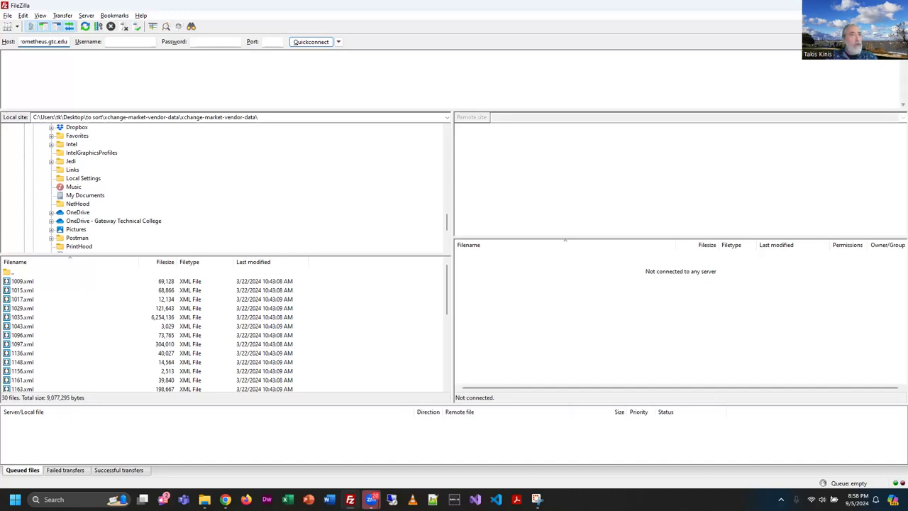
{"action": "left_click", "coordinate": [132, 42]}
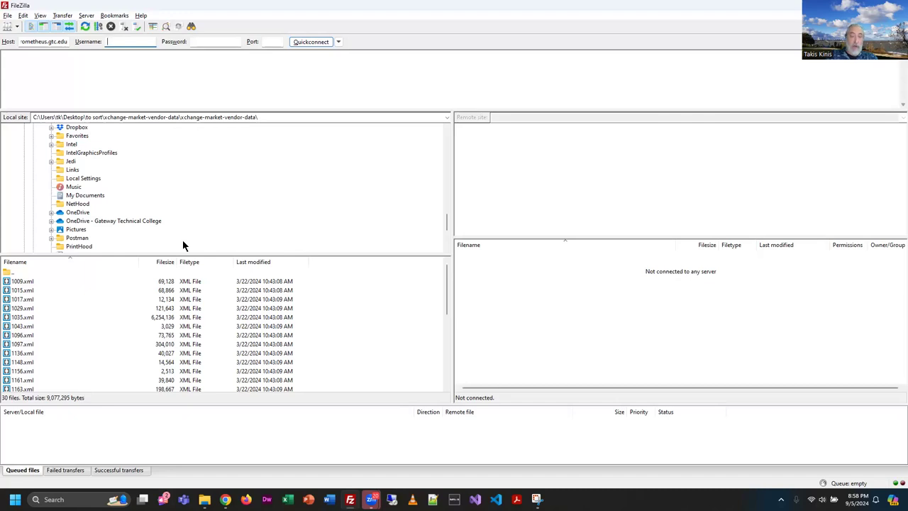
{"action": "type", "text": "aaaaa"}
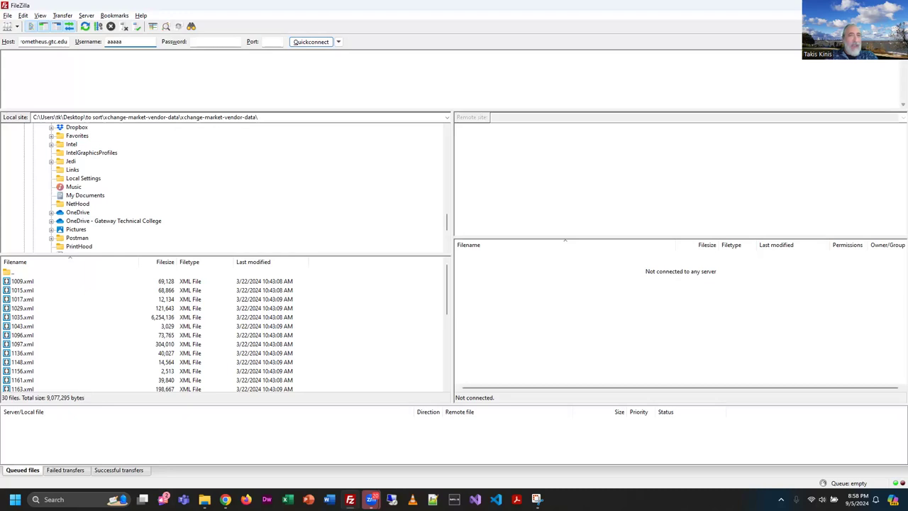
{"action": "left_click", "coordinate": [215, 41]}
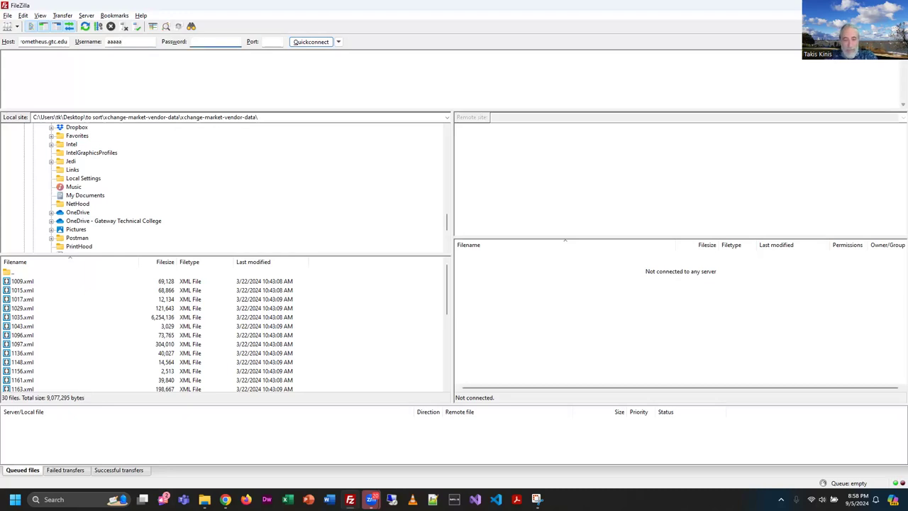
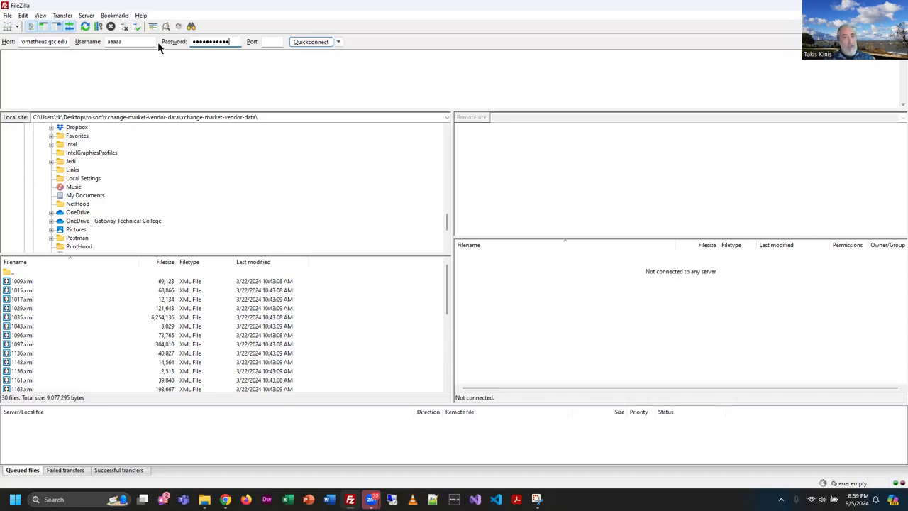
Step: Quickconnect to prometheus.gtc.edu so the remote root's folders and files, including index.html, are listed
{"action": "left_click", "coordinate": [310, 42]}
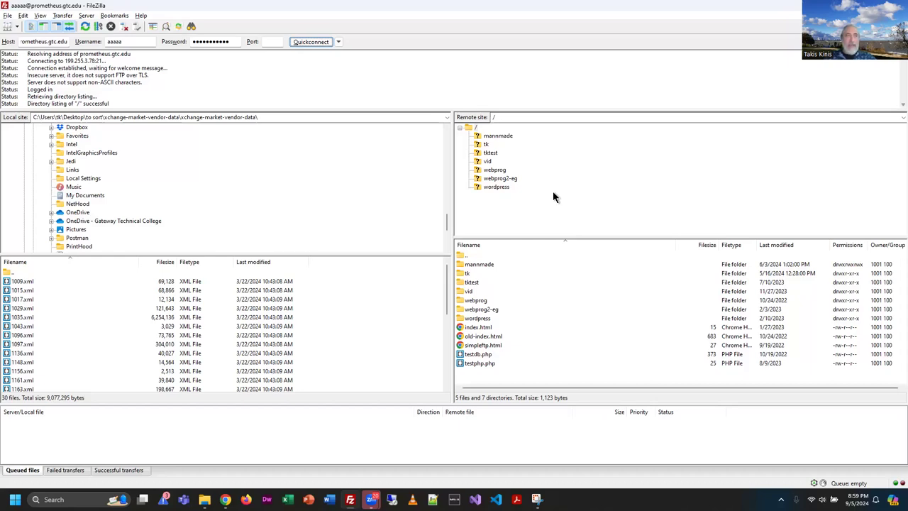
Step: In Chrome, glance at the course Grades page, then open the U1 - Simple FTP Upload assignment
{"action": "key", "text": "alt+Tab"}
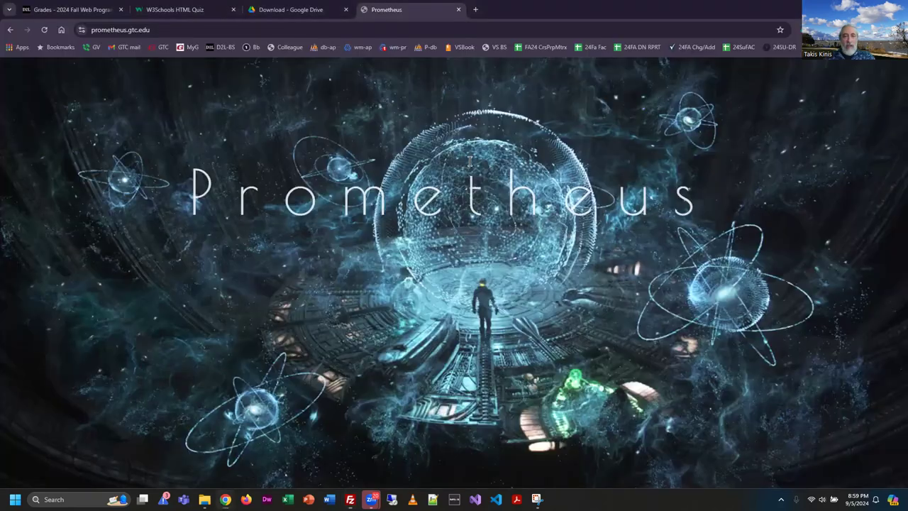
{"action": "left_click", "coordinate": [68, 10]}
{"action": "scroll", "coordinate": [571, 284], "scroll_direction": "down", "scroll_amount": 5}
{"action": "scroll", "coordinate": [363, 153], "scroll_direction": "up", "scroll_amount": 8}
{"action": "left_click", "coordinate": [11, 31]}
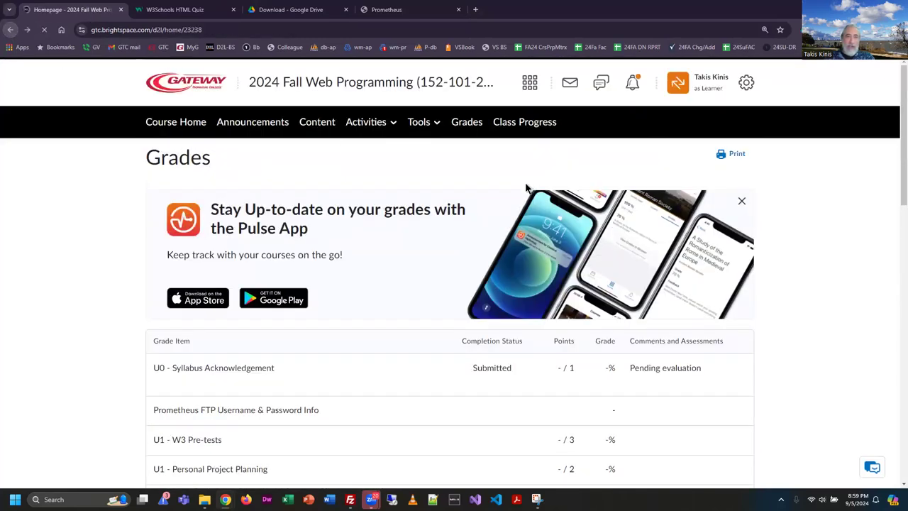
{"action": "left_click", "coordinate": [11, 30]}
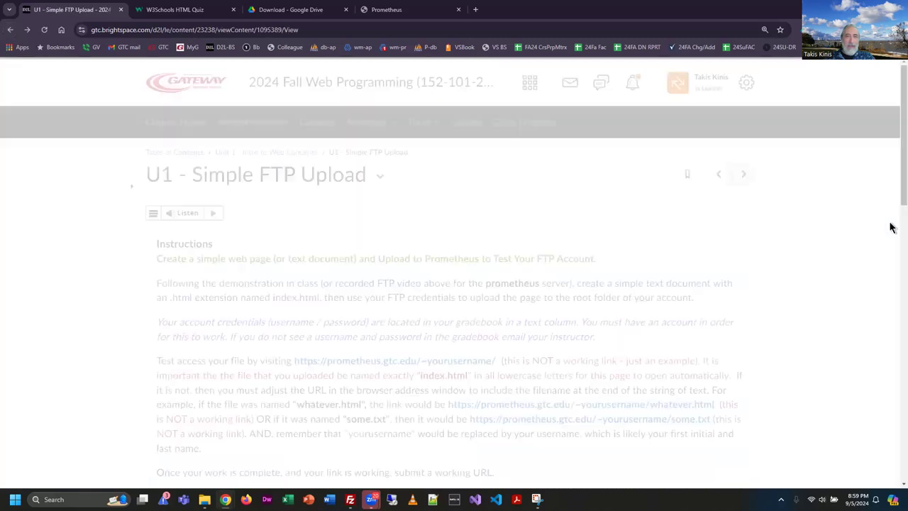
Step: Scroll the U1 page down to the Basic FTP settings and insecure-connection note, checking FileZilla briefly
{"action": "scroll", "coordinate": [707, 260], "scroll_direction": "down", "scroll_amount": 7}
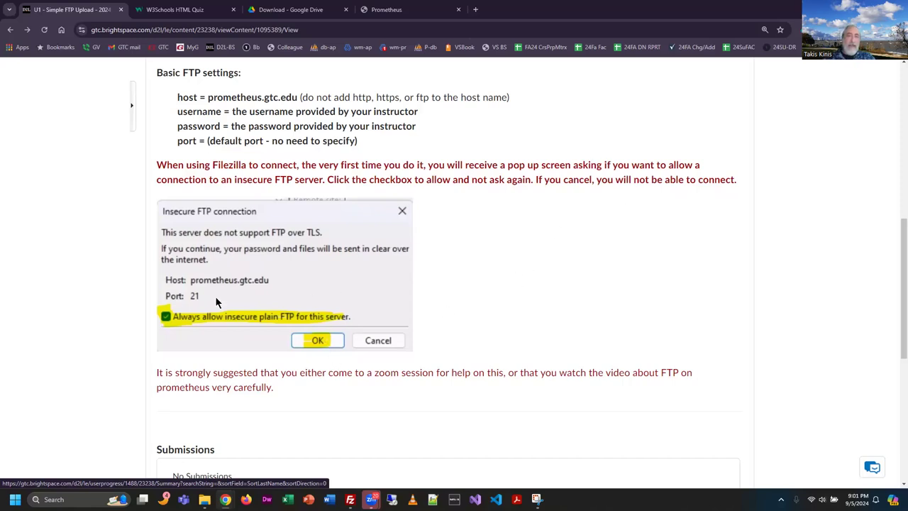
{"action": "key", "text": "alt+Tab"}
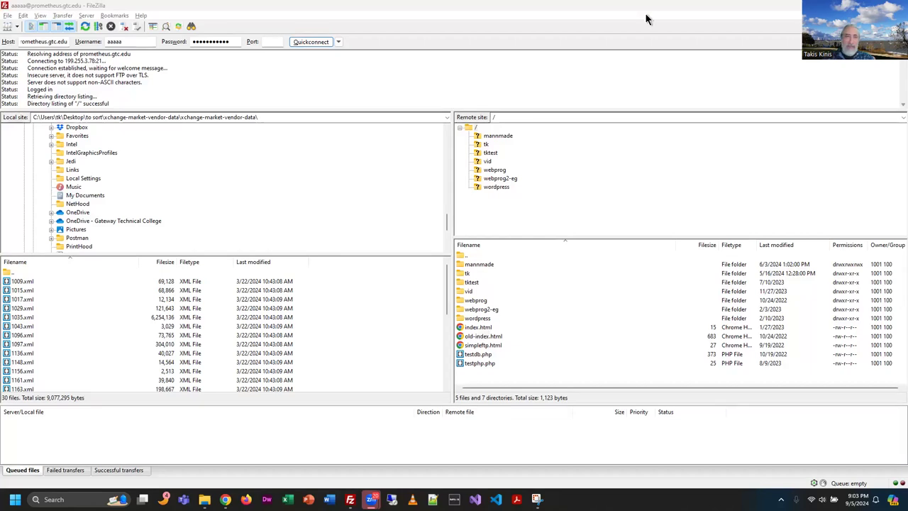
{"action": "key", "text": "alt+Tab"}
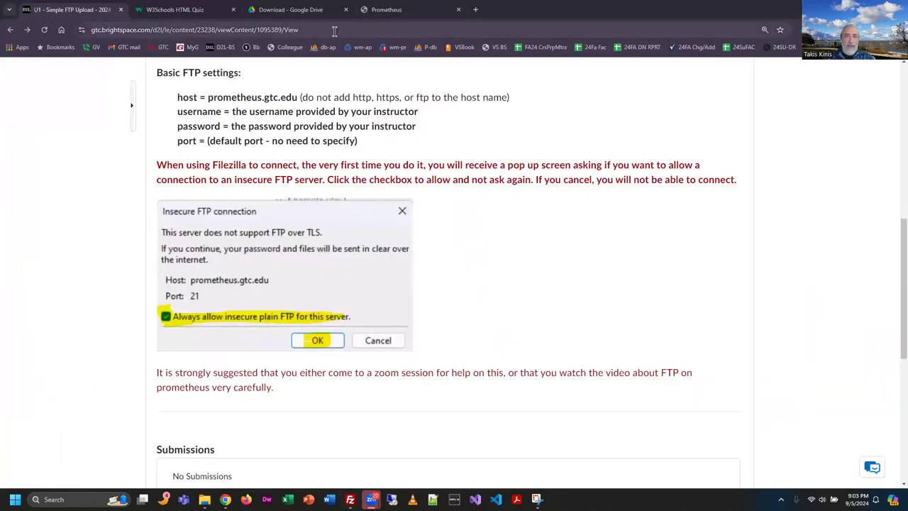
Step: On the Prometheus tab, append /~aaaaa/ to the address to load the student's personal page
{"action": "left_click", "coordinate": [390, 10]}
{"action": "left_click", "coordinate": [228, 29]}
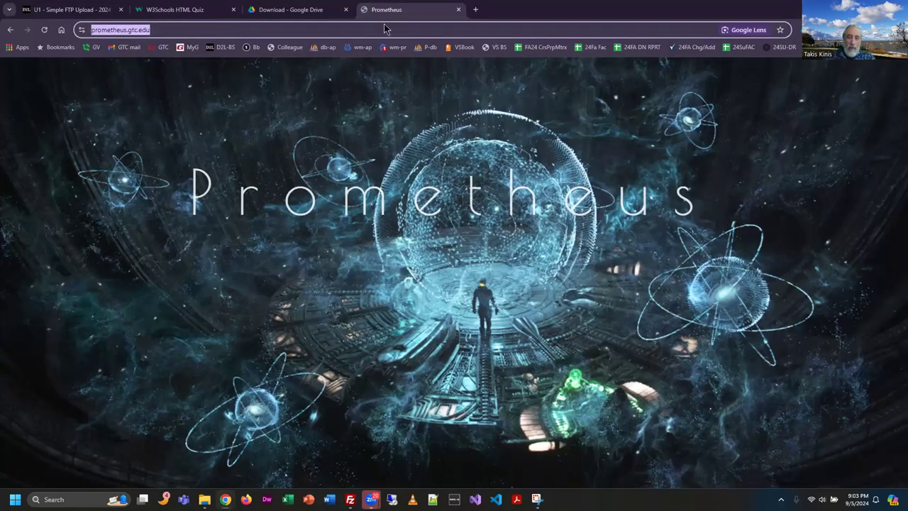
{"action": "key", "text": "End"}
{"action": "type", "text": "/"}
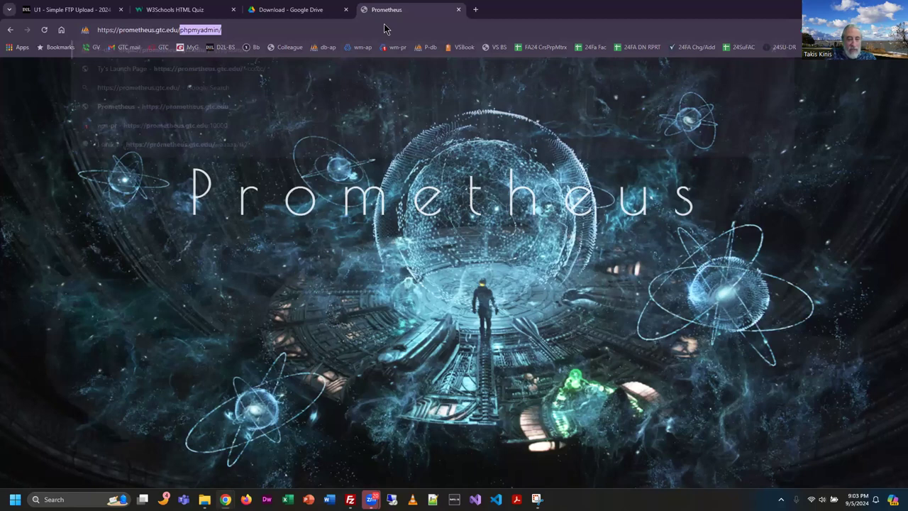
{"action": "type", "text": "~"}
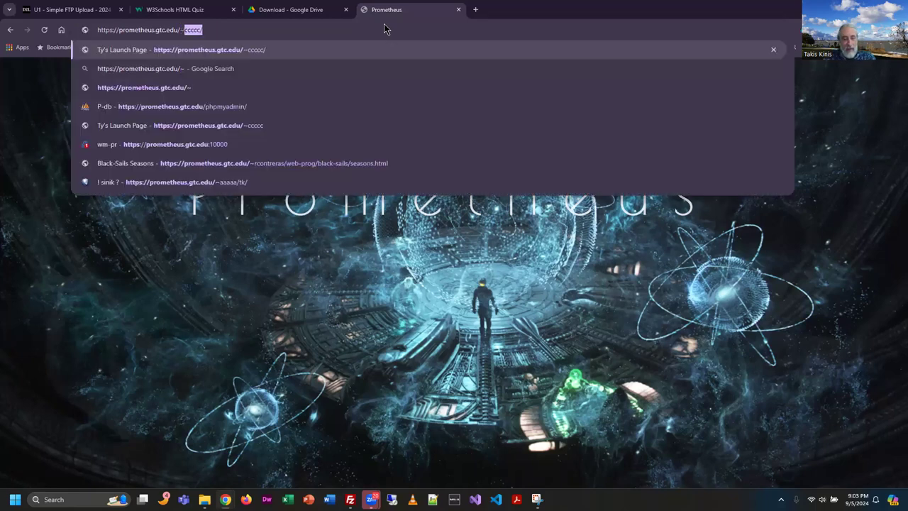
{"action": "type", "text": "a"}
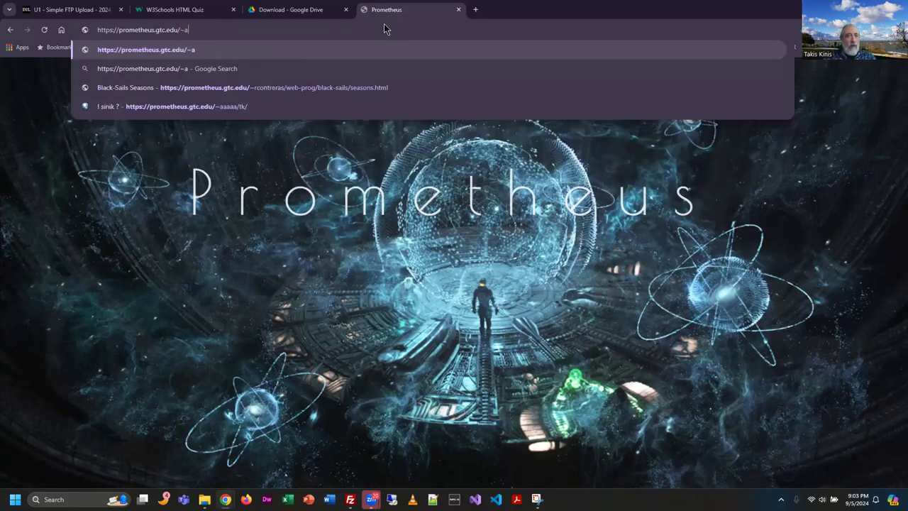
{"action": "type", "text": "aaaa/"}
{"action": "key", "text": "Return"}
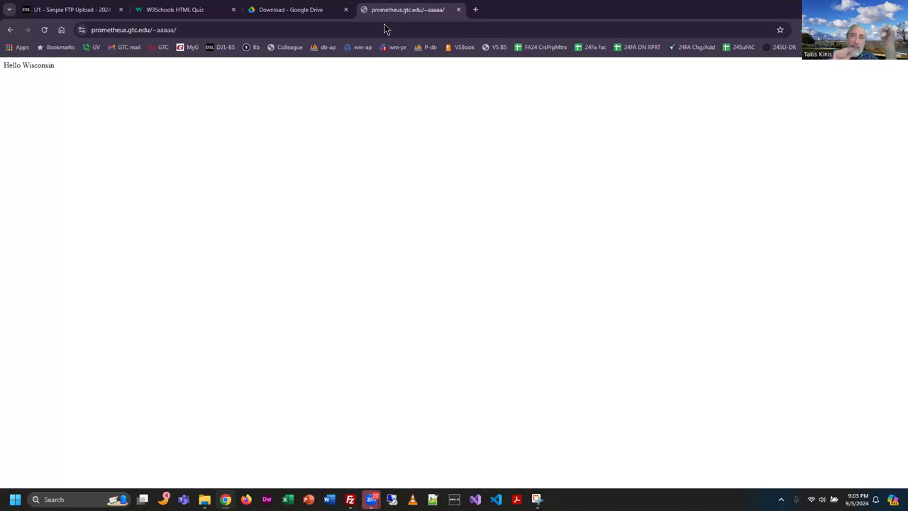
Step: Edit the address to the ~cccc user folder to load the instructor's launch page
{"action": "left_click", "coordinate": [283, 29]}
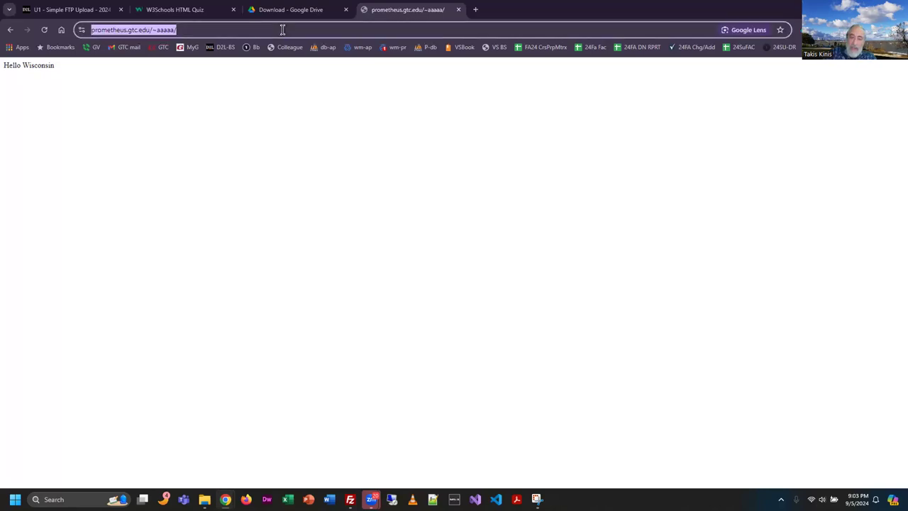
{"action": "left_click", "coordinate": [282, 30]}
{"action": "key", "text": "BackSpace"}
{"action": "key", "text": "BackSpace"}
{"action": "key", "text": "BackSpace"}
{"action": "key", "text": "BackSpace"}
{"action": "key", "text": "BackSpace"}
{"action": "key", "text": "BackSpace"}
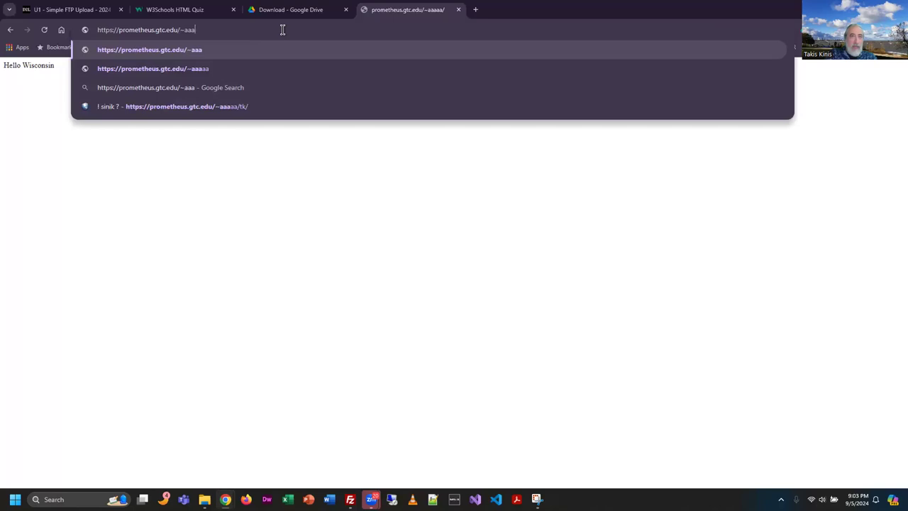
{"action": "type", "text": "cccc"}
{"action": "key", "text": "Return"}
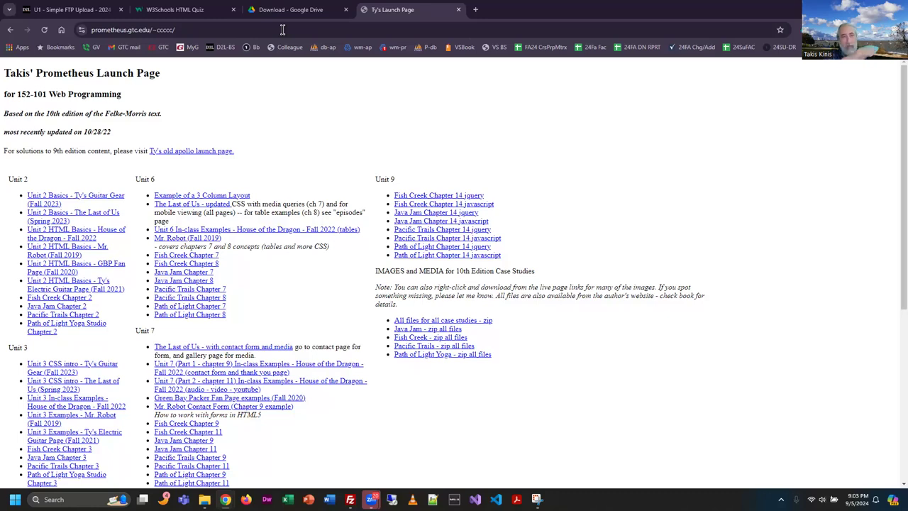
Step: Trim the user folder from the address to load the Prometheus main page, then return to FileZilla
{"action": "left_click", "coordinate": [204, 28]}
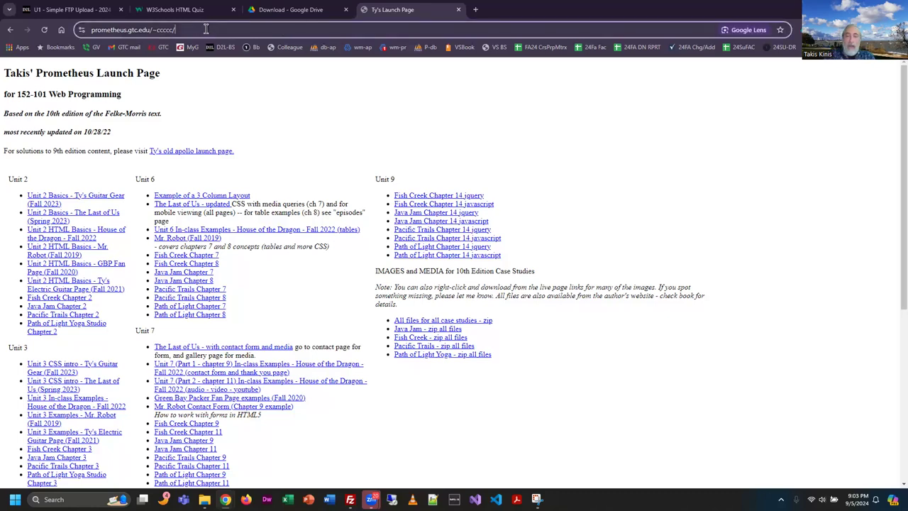
{"action": "left_click", "coordinate": [206, 29]}
{"action": "left_click", "coordinate": [206, 28]}
{"action": "key", "text": "BackSpace"}
{"action": "key", "text": "BackSpace"}
{"action": "key", "text": "BackSpace"}
{"action": "key", "text": "BackSpace"}
{"action": "key", "text": "BackSpace"}
{"action": "key", "text": "BackSpace"}
{"action": "key", "text": "BackSpace"}
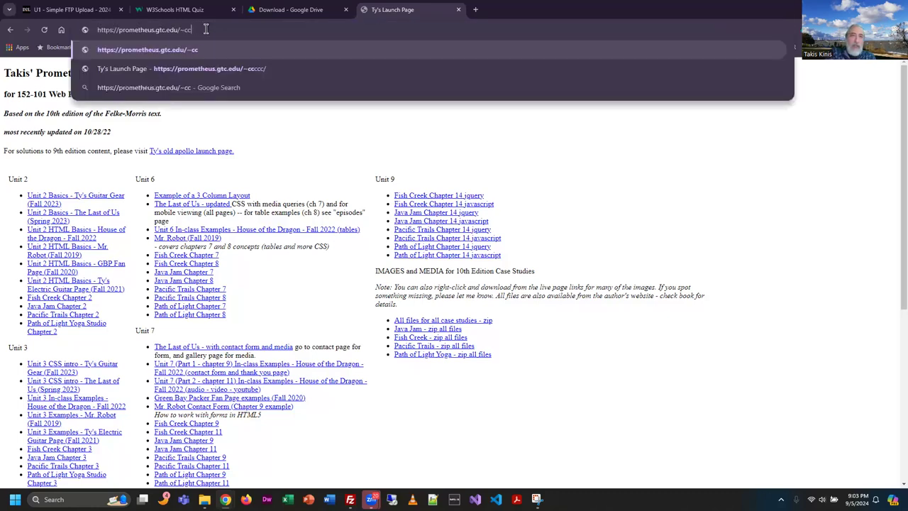
{"action": "key", "text": "Return"}
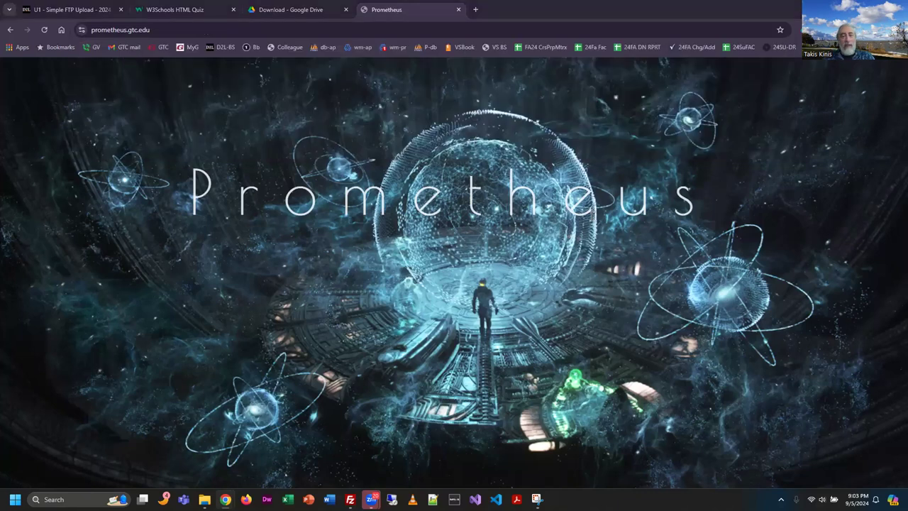
{"action": "key", "text": "alt+Tab"}
{"action": "key", "text": "alt+Tab"}
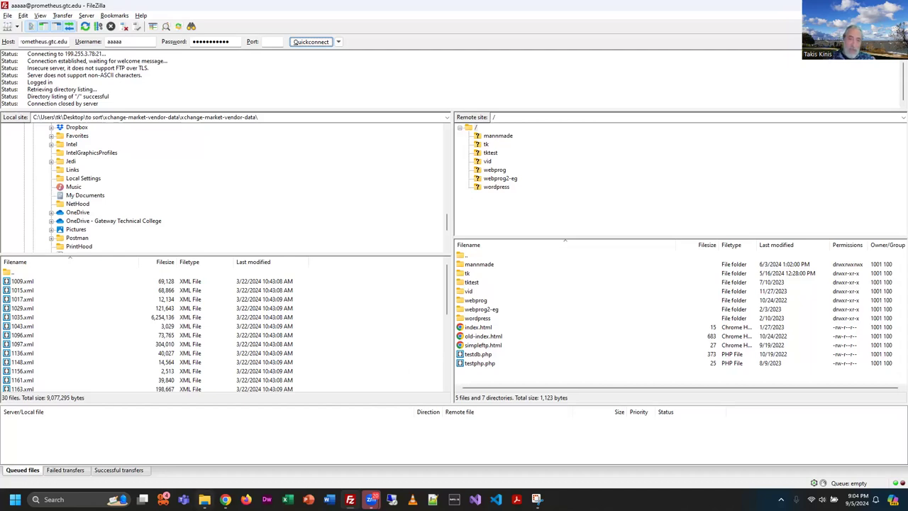
Step: Open File Explorer and navigate to Documents > Gateway > WebProgramming
{"action": "left_click", "coordinate": [204, 499]}
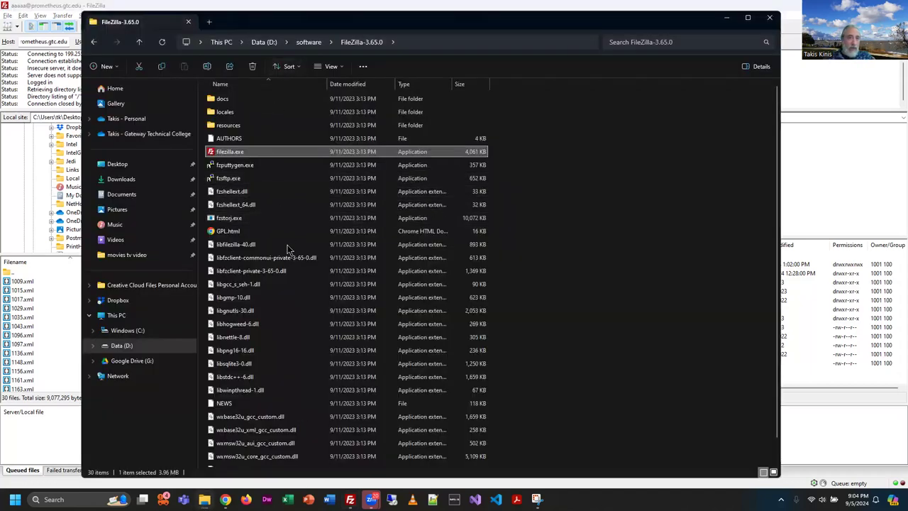
{"action": "left_click", "coordinate": [117, 196]}
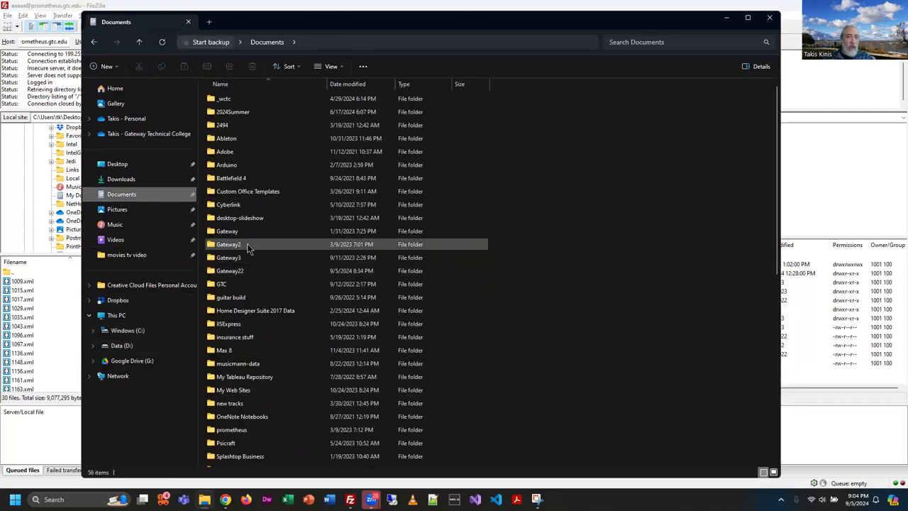
{"action": "left_click", "coordinate": [223, 231]}
{"action": "double_click", "coordinate": [223, 231]}
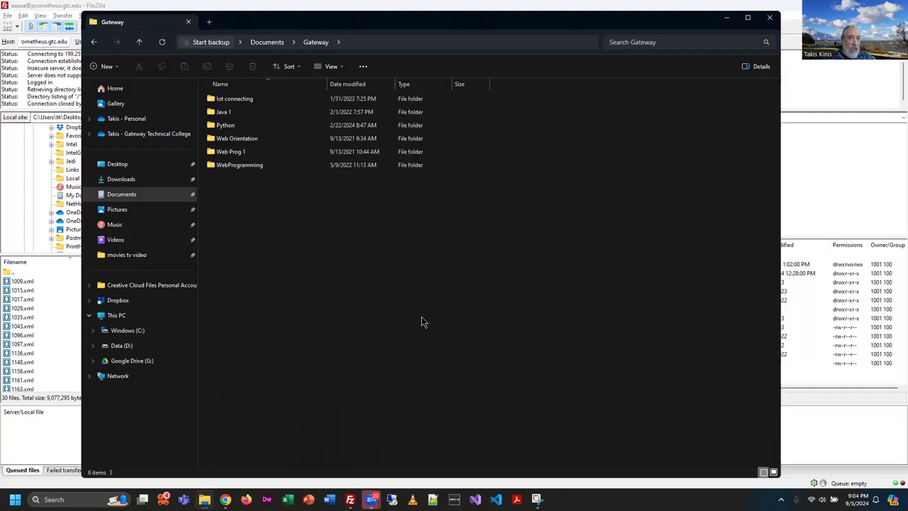
{"action": "double_click", "coordinate": [230, 171]}
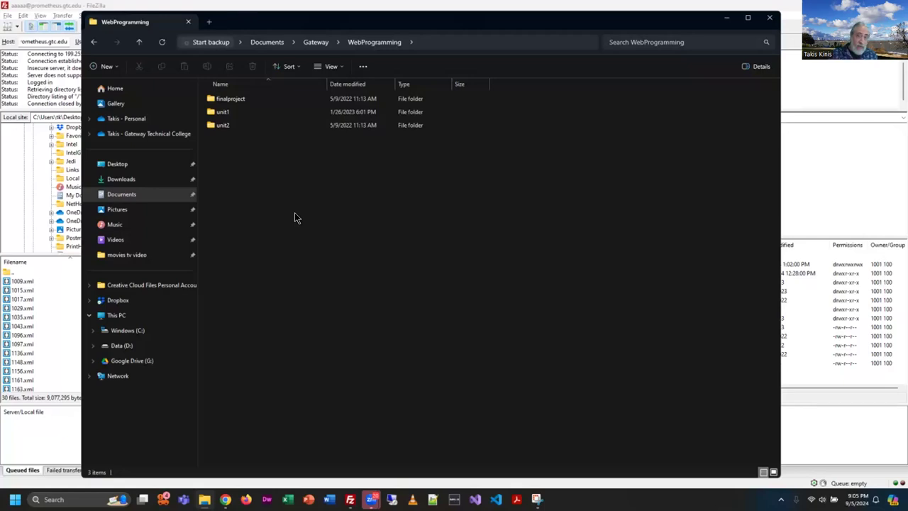
Step: Create a new text document in WebProgramming, keeping the default name New Text Document.txt
{"action": "right_click", "coordinate": [294, 217]}
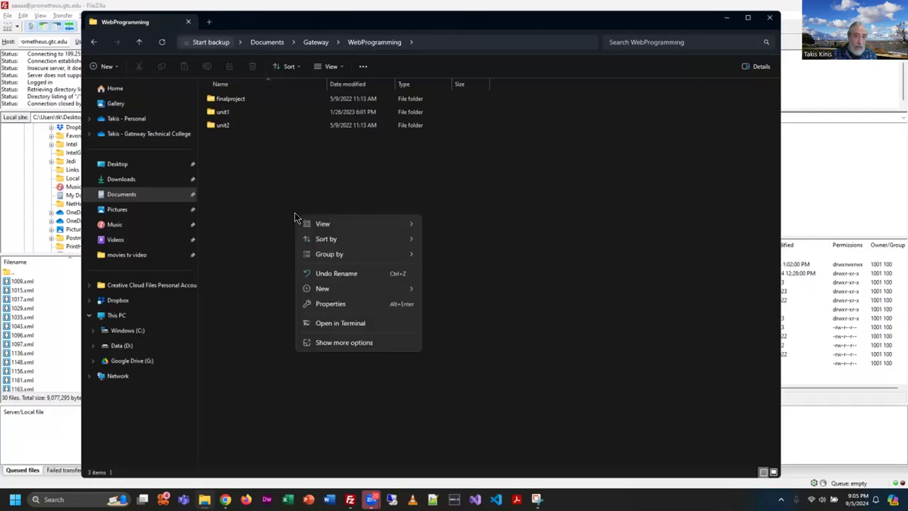
{"action": "mouse_move", "coordinate": [347, 294]}
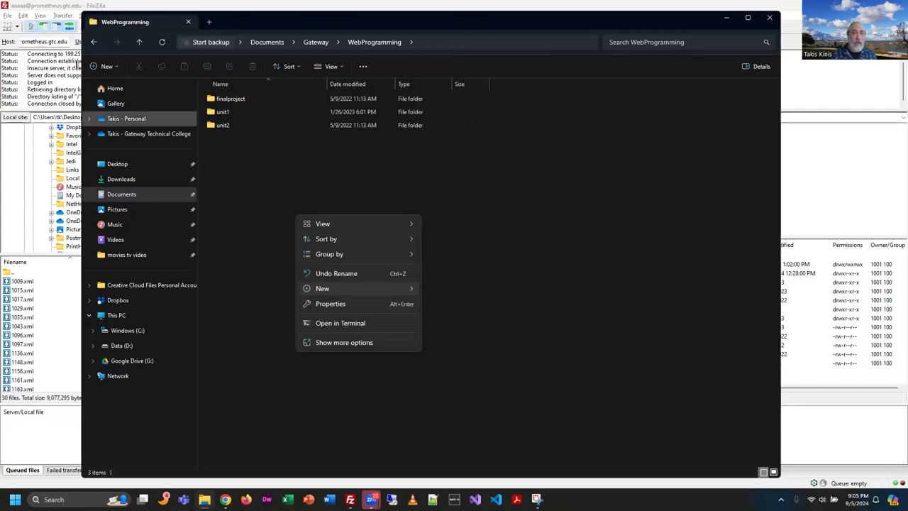
{"action": "left_click", "coordinate": [106, 66]}
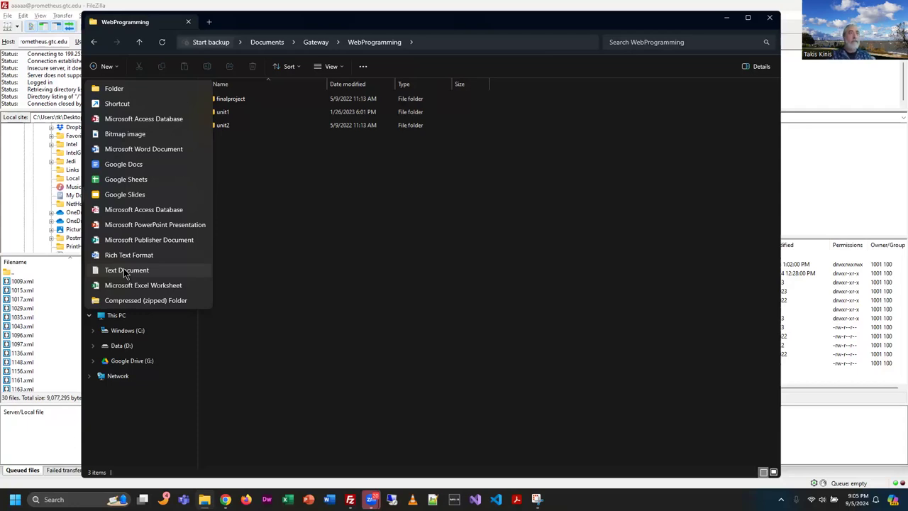
{"action": "left_click", "coordinate": [124, 271]}
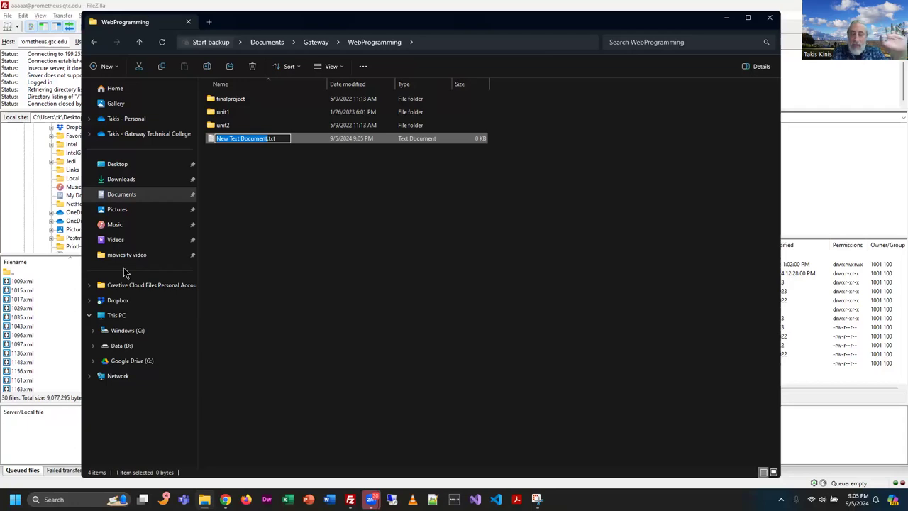
{"action": "key", "text": "Return"}
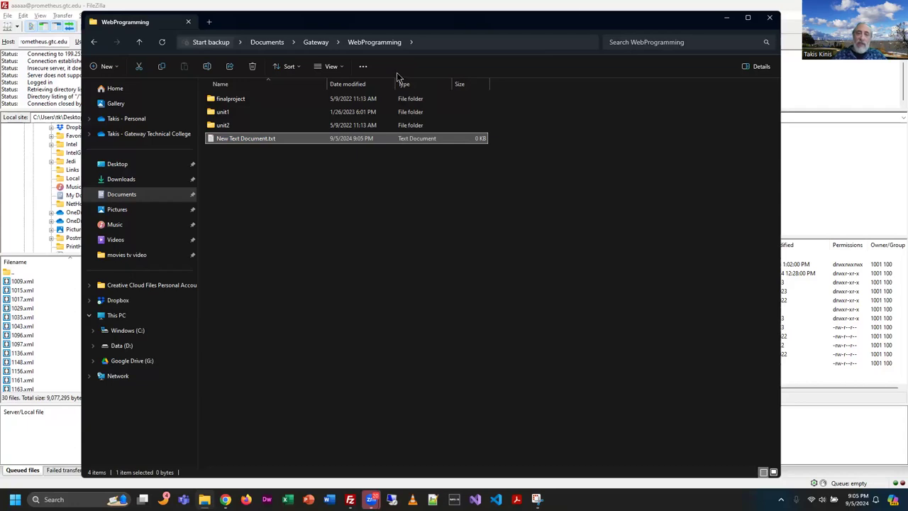
Step: Turn on 'Hide extensions for known file types' in Folder Options, then select New Text Document
{"action": "left_click", "coordinate": [364, 67]}
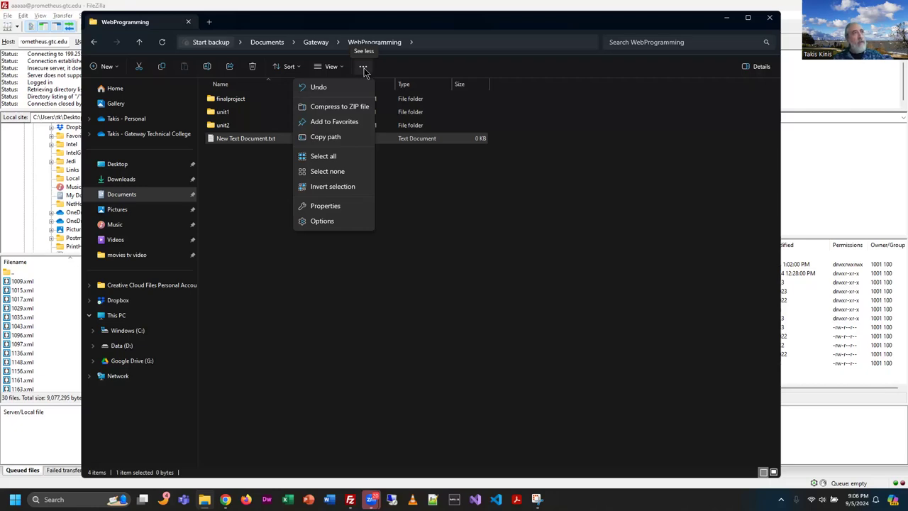
{"action": "left_click", "coordinate": [345, 221]}
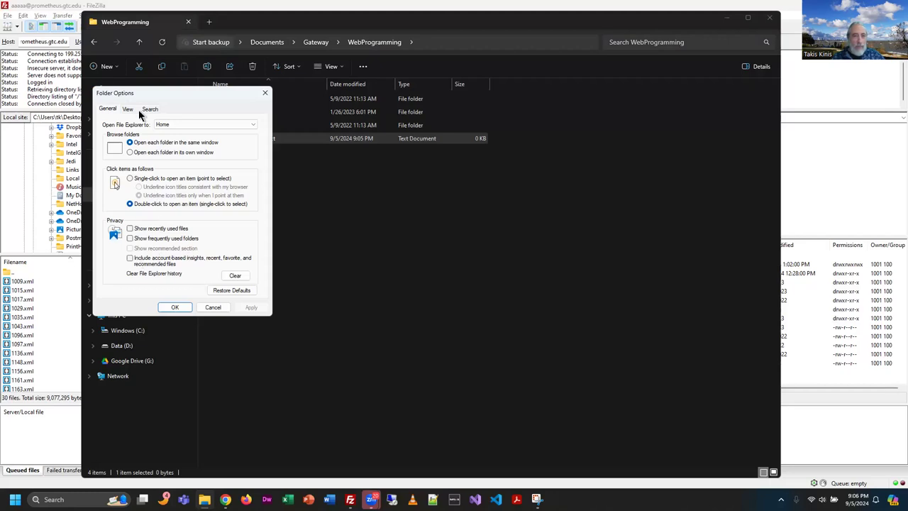
{"action": "left_click", "coordinate": [128, 110]}
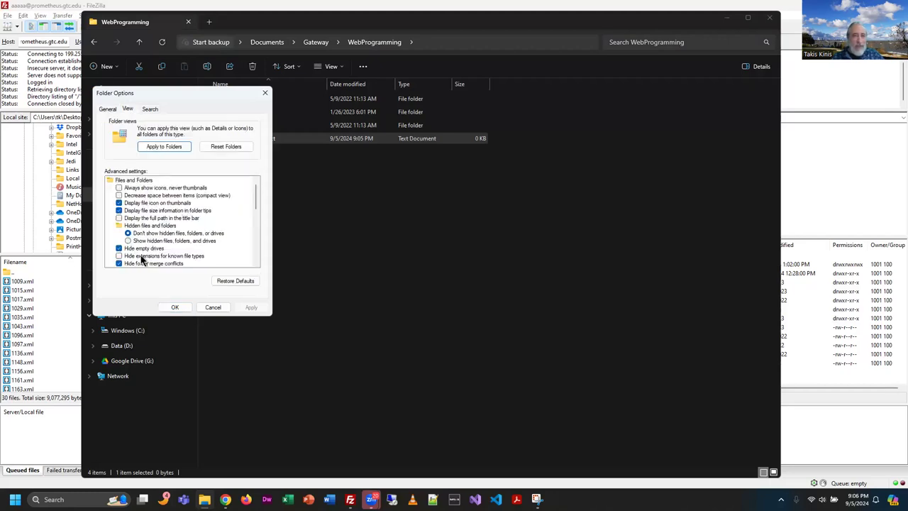
{"action": "left_click", "coordinate": [119, 256]}
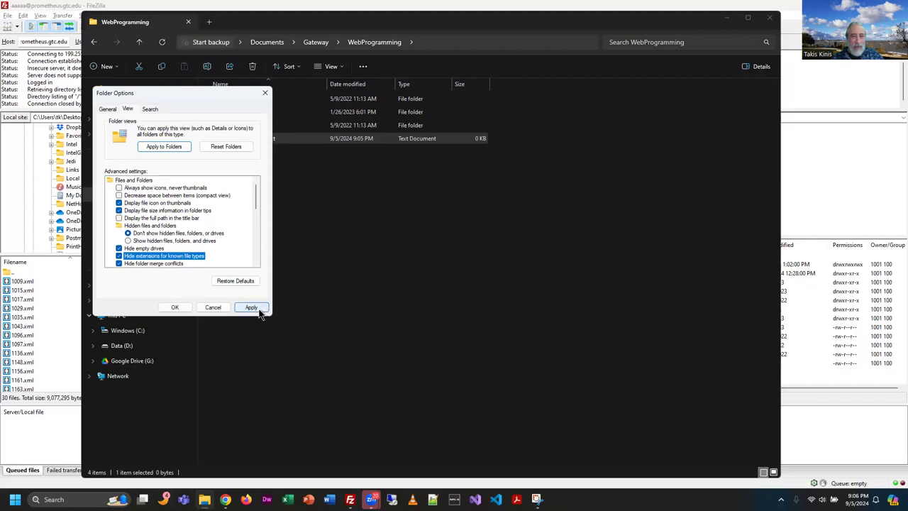
{"action": "left_click", "coordinate": [251, 307]}
{"action": "left_click", "coordinate": [175, 308]}
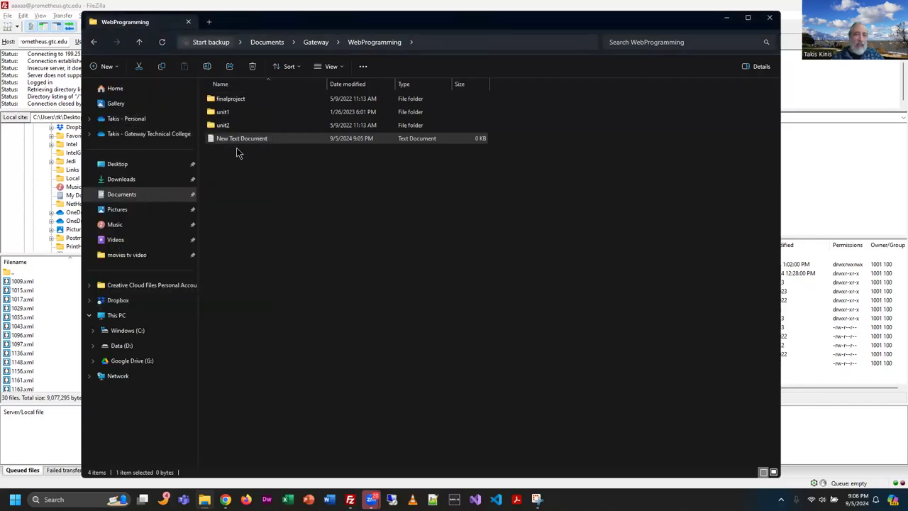
{"action": "left_click", "coordinate": [238, 142]}
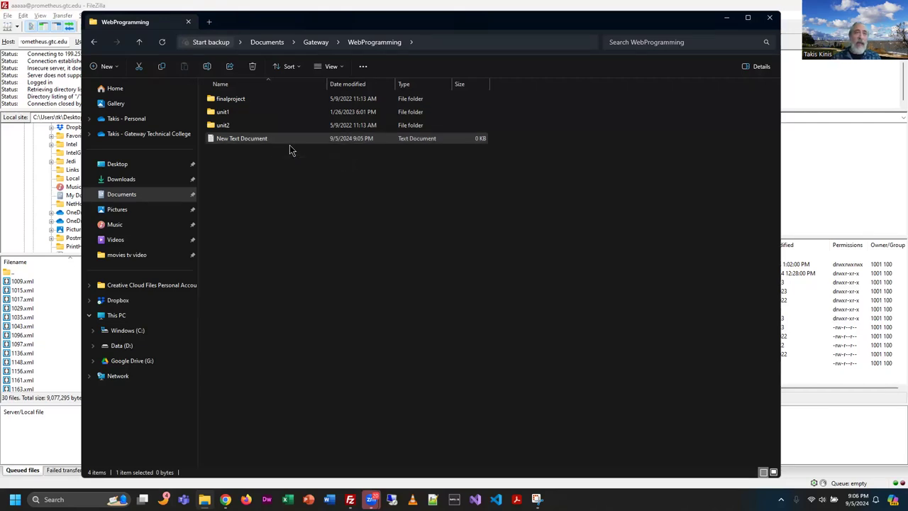
Step: Rename New Text Document to index.html
{"action": "right_click", "coordinate": [238, 139]}
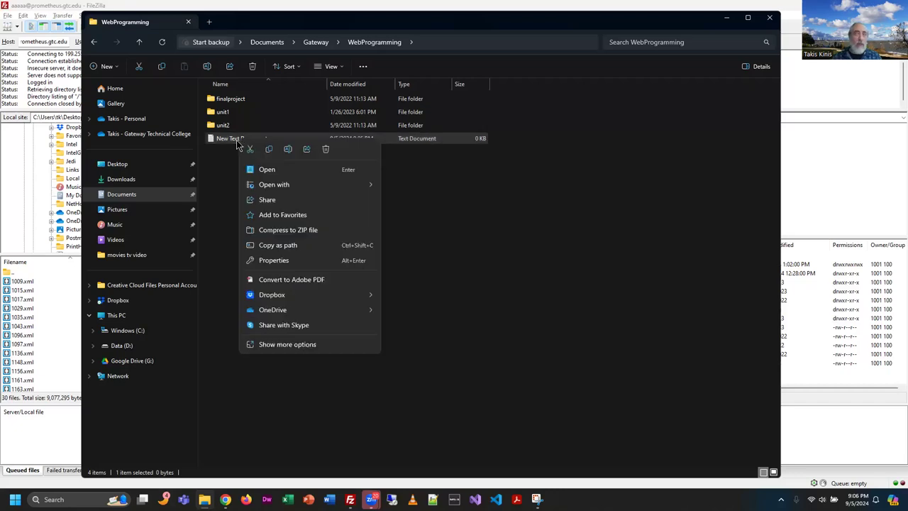
{"action": "left_click", "coordinate": [289, 149]}
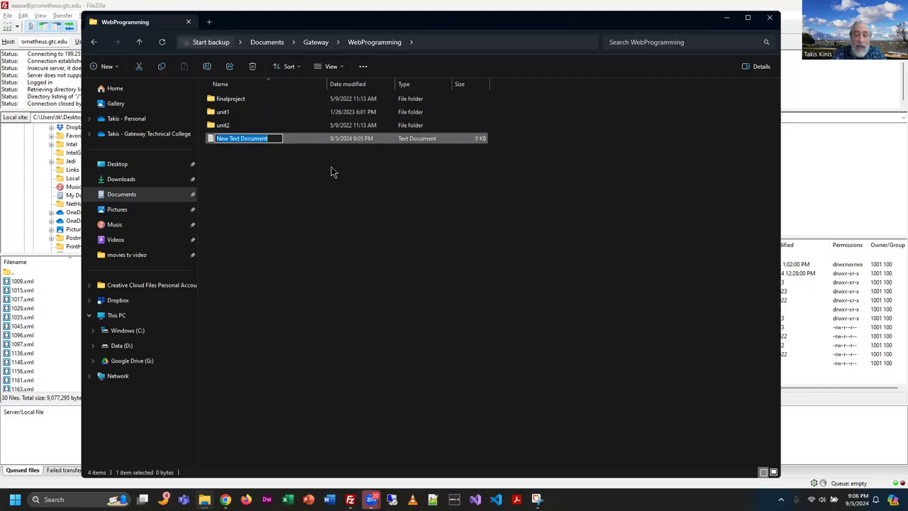
{"action": "type", "text": "inde"}
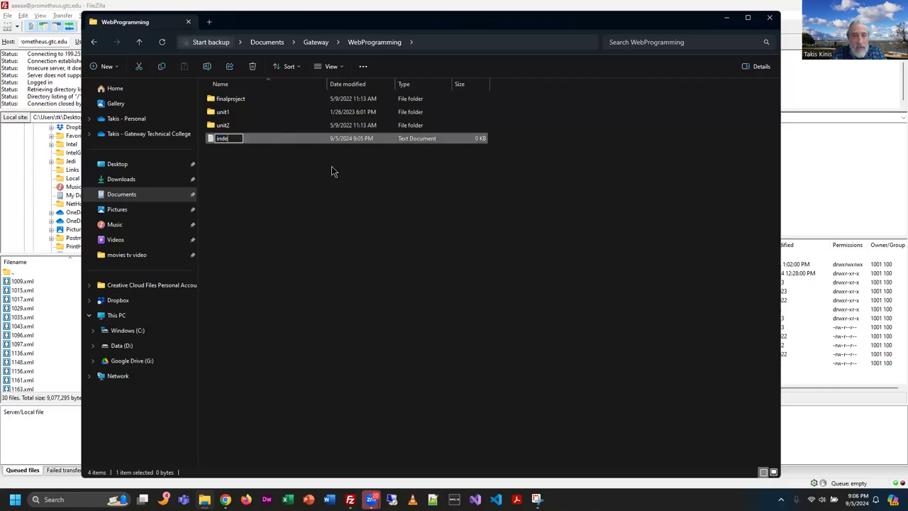
{"action": "type", "text": "x.html"}
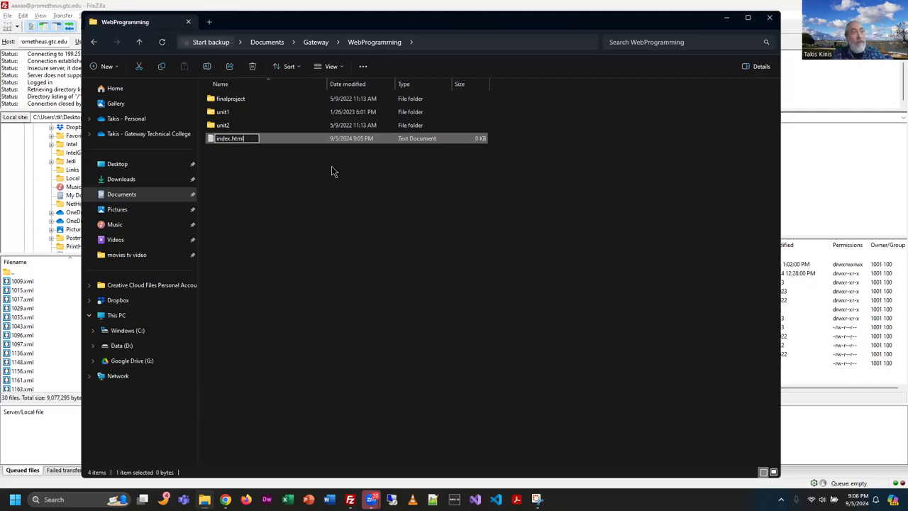
{"action": "key", "text": "shift+Left"}
{"action": "key", "text": "shift+Left"}
{"action": "key", "text": "shift+Left"}
{"action": "key", "text": "shift+Left"}
{"action": "key", "text": "shift+Left"}
{"action": "key", "text": "shift+Left"}
{"action": "key", "text": "shift+Left"}
{"action": "key", "text": "shift+Left"}
{"action": "key", "text": "shift+Left"}
{"action": "key", "text": "shift+Left"}
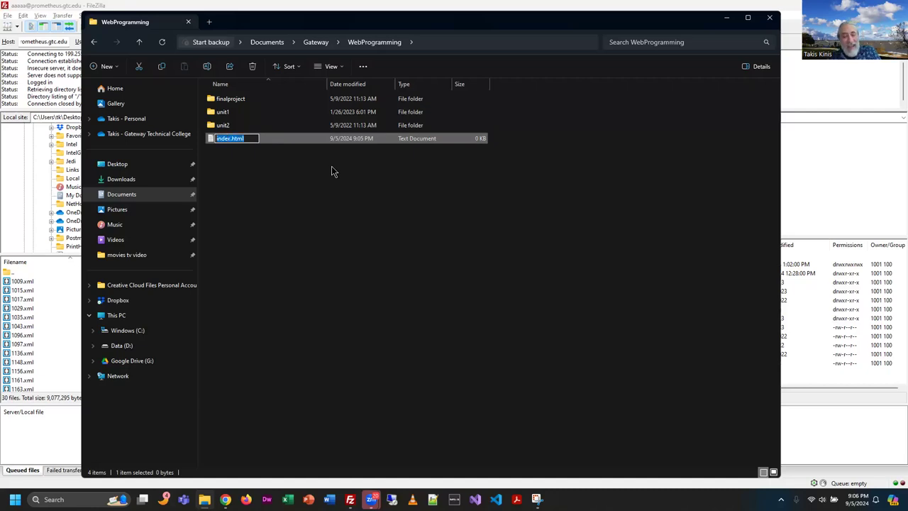
{"action": "key", "text": "Return"}
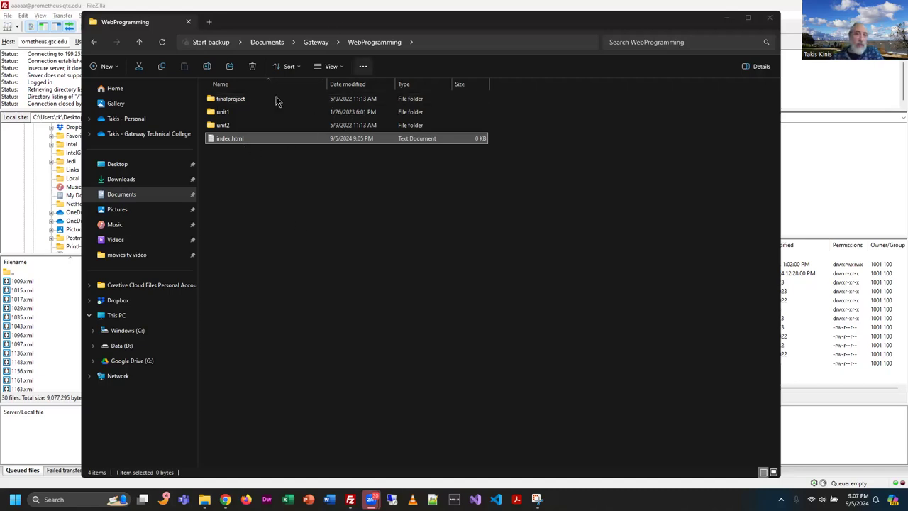
Step: Uncheck 'Hide extensions for known file types' in Folder Options, revealing the file as index.html.txt
{"action": "left_click", "coordinate": [363, 67]}
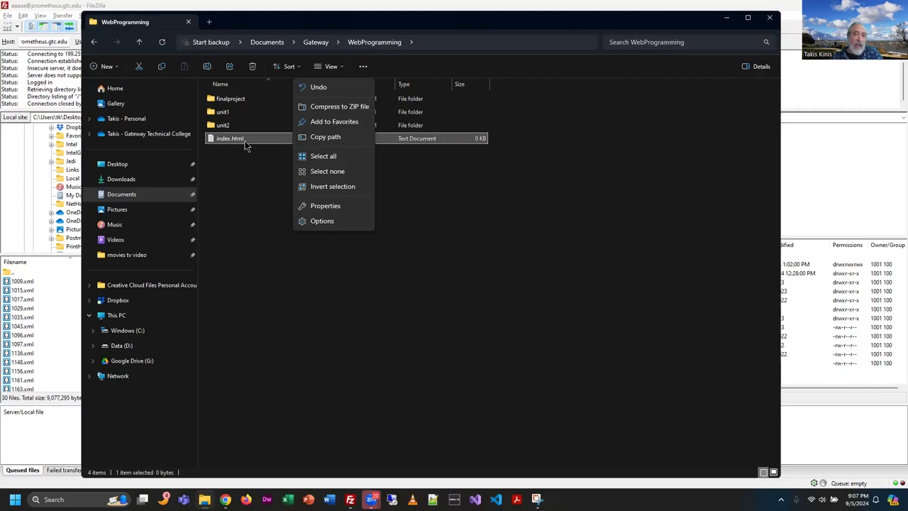
{"action": "left_click", "coordinate": [362, 67]}
{"action": "left_click", "coordinate": [362, 69]}
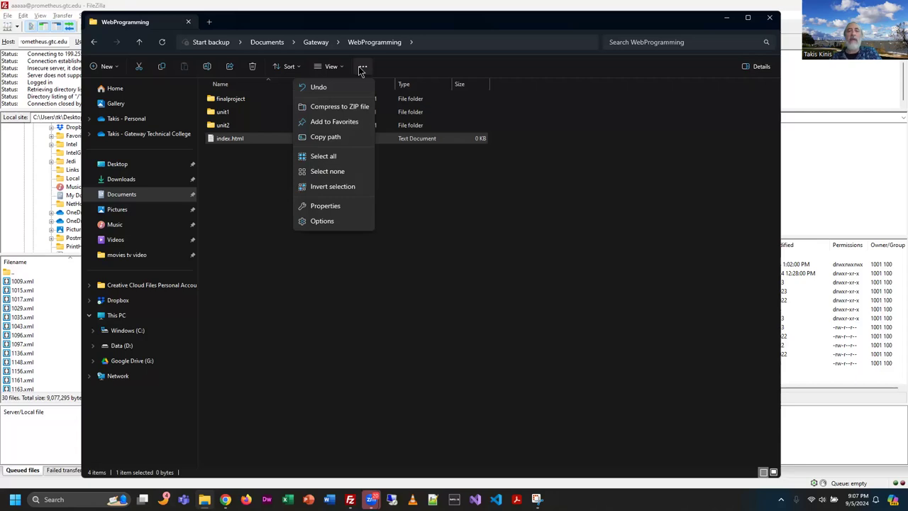
{"action": "left_click", "coordinate": [320, 222]}
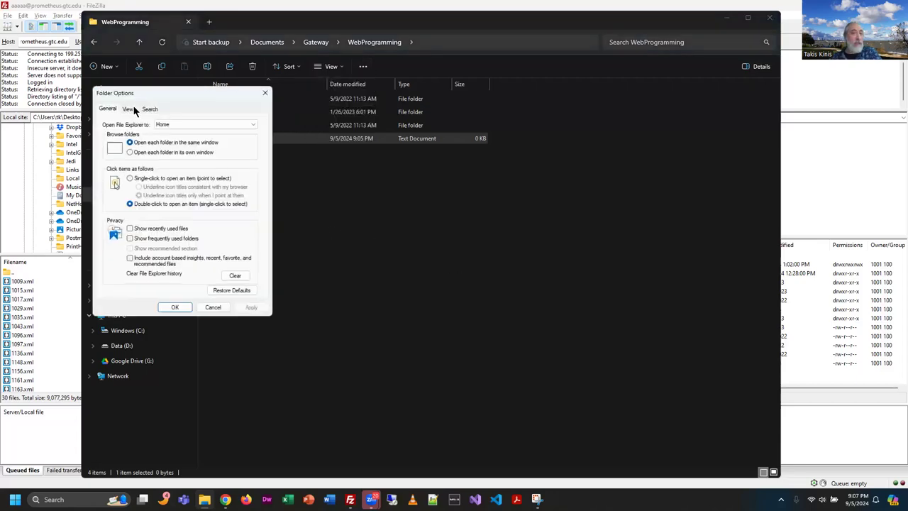
{"action": "left_click", "coordinate": [126, 110]}
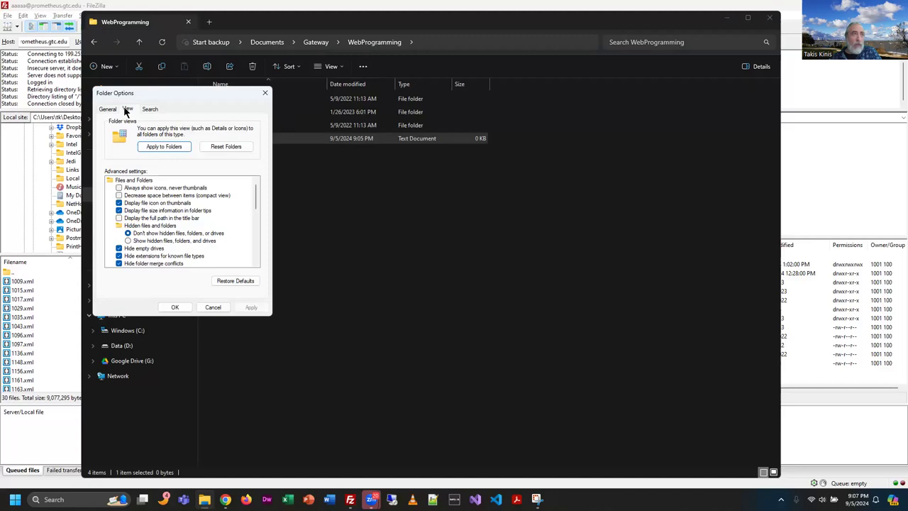
{"action": "left_click", "coordinate": [119, 257]}
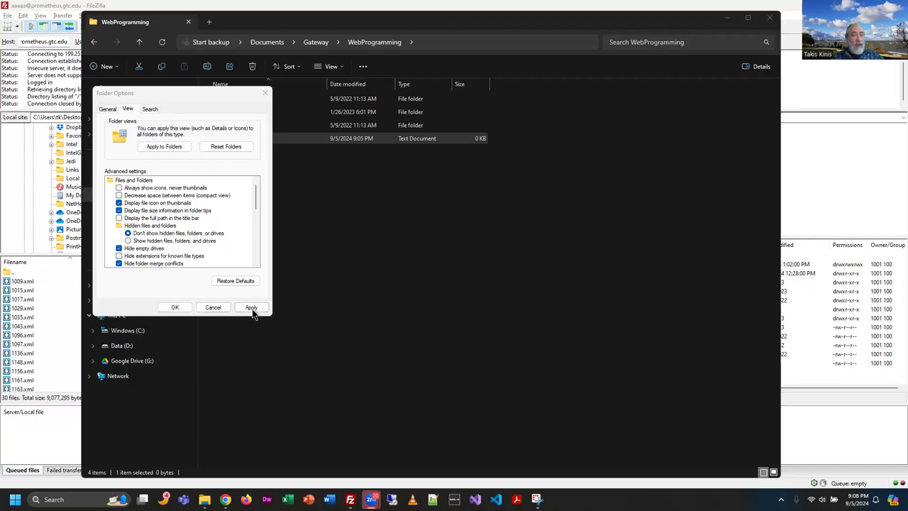
{"action": "scroll", "coordinate": [146, 261], "scroll_direction": "down", "scroll_amount": 1}
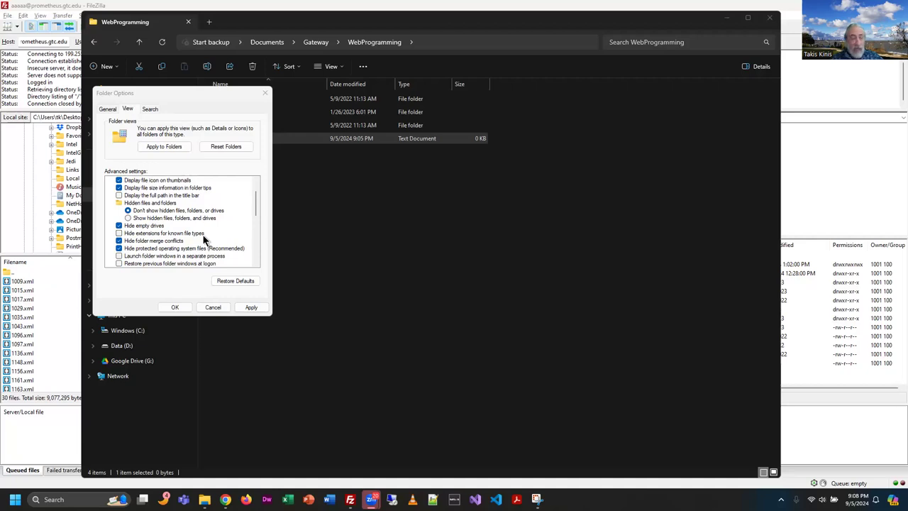
{"action": "left_click", "coordinate": [257, 309]}
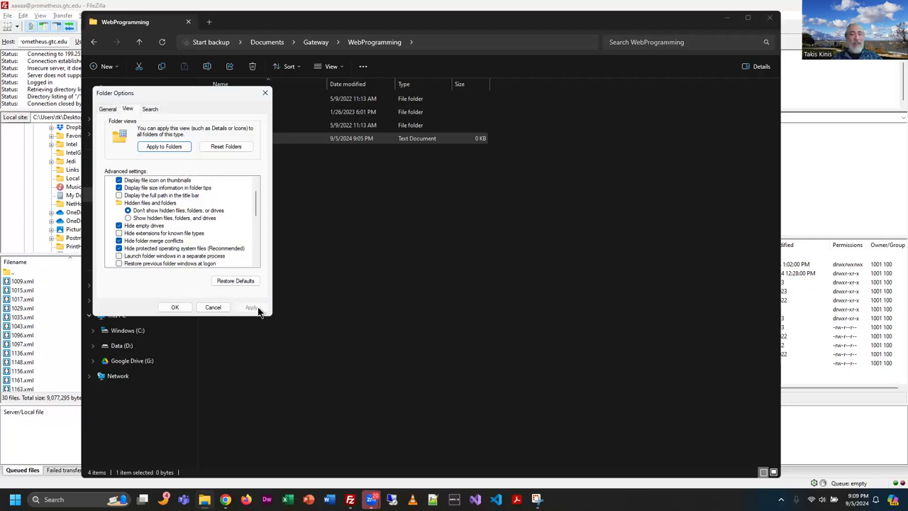
{"action": "left_click", "coordinate": [175, 307]}
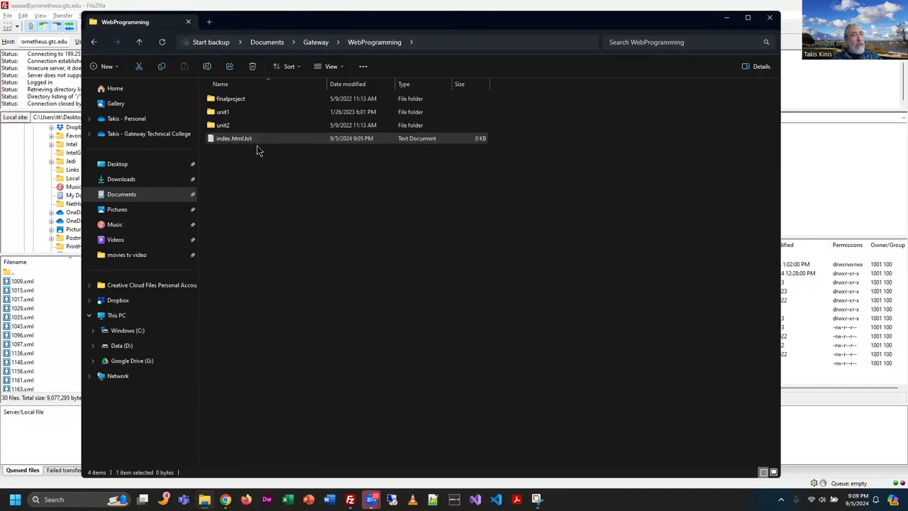
{"action": "left_click", "coordinate": [229, 144]}
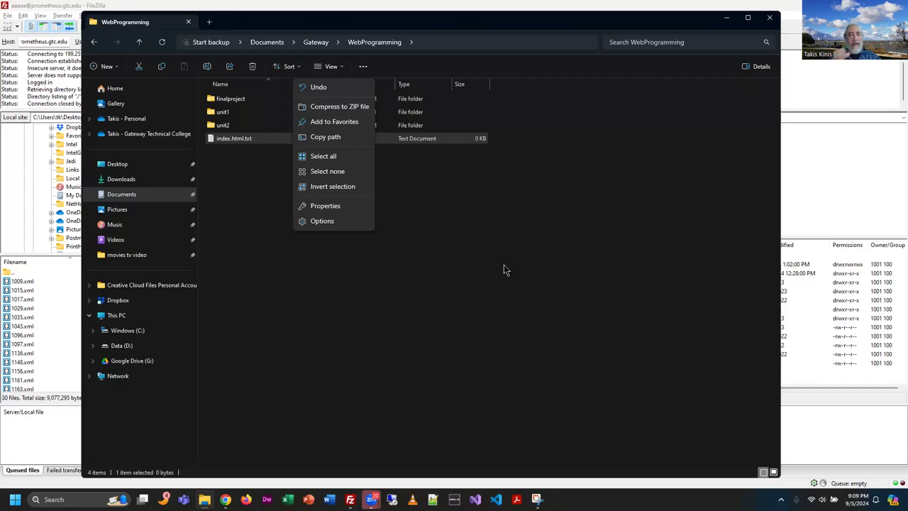
{"action": "left_click", "coordinate": [321, 222]}
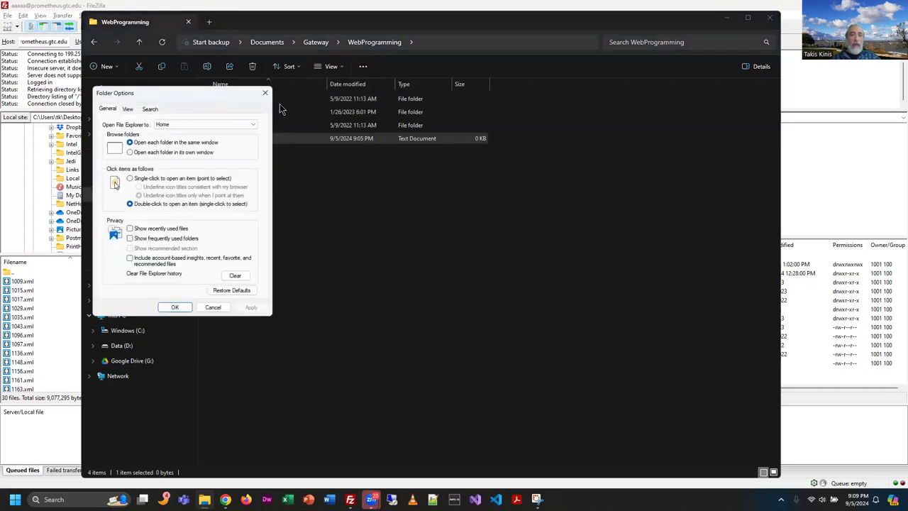
{"action": "left_click", "coordinate": [127, 110]}
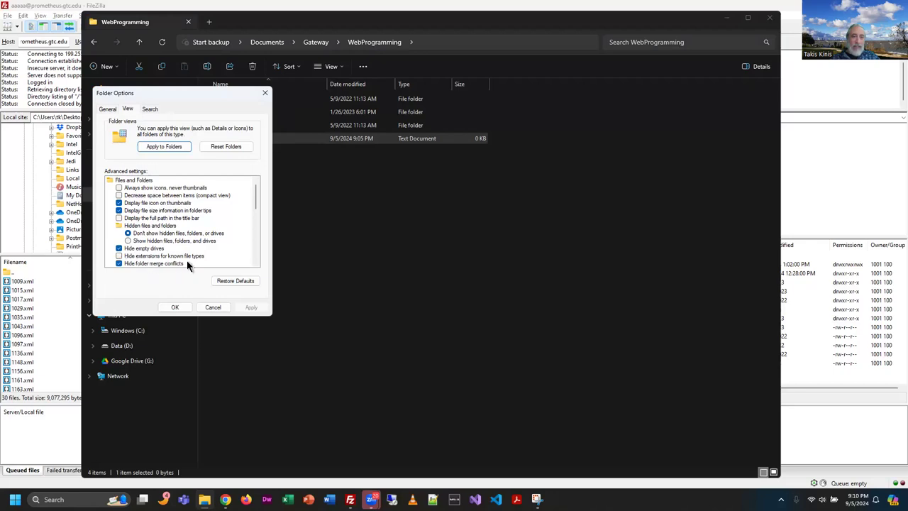
{"action": "left_click", "coordinate": [265, 93]}
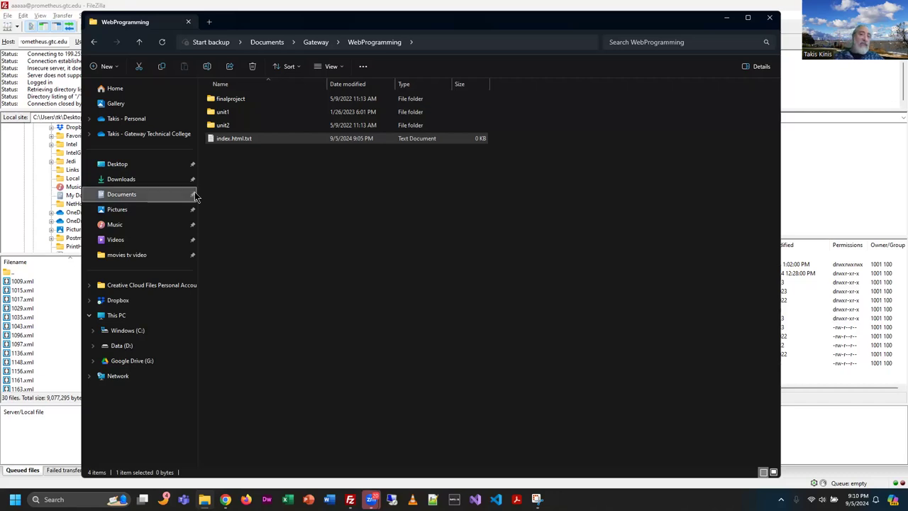
{"action": "left_click", "coordinate": [244, 138]}
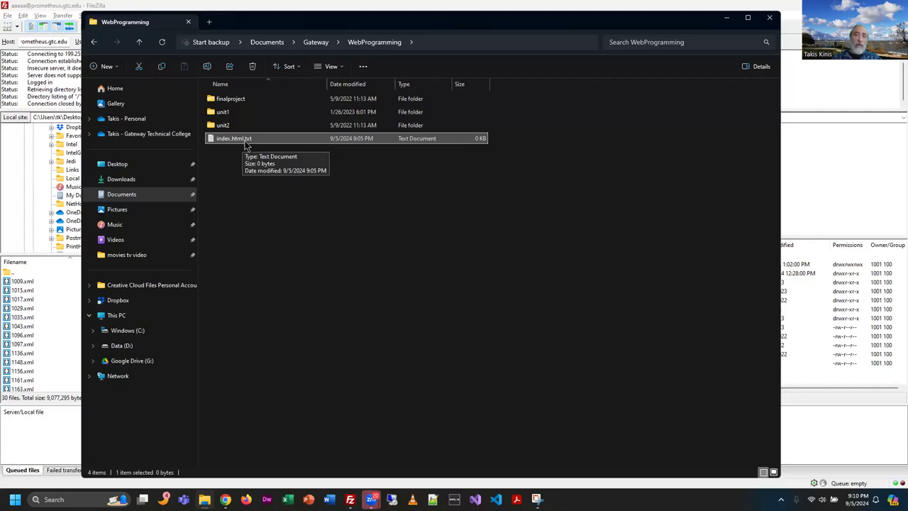
Step: Rename index.html.txt to index.html, accept the extension-change warning, and open it in Chrome
{"action": "right_click", "coordinate": [255, 141]}
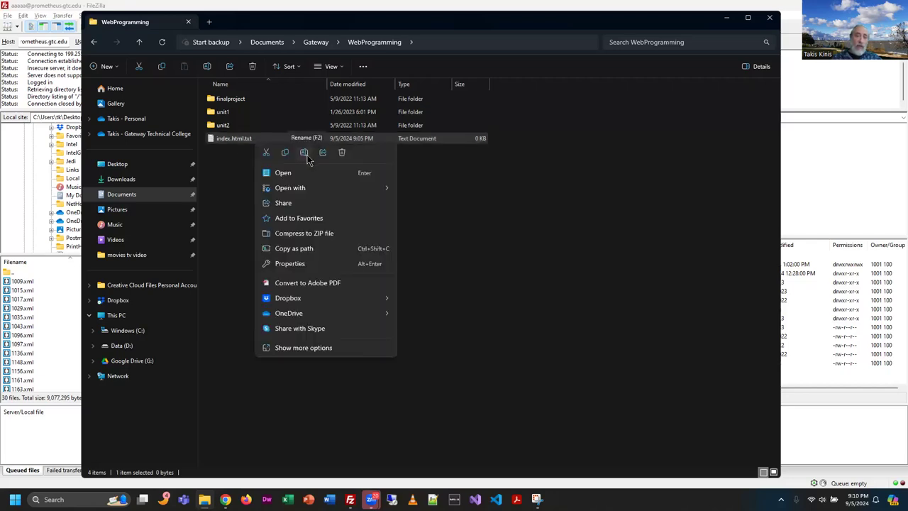
{"action": "left_click", "coordinate": [304, 155]}
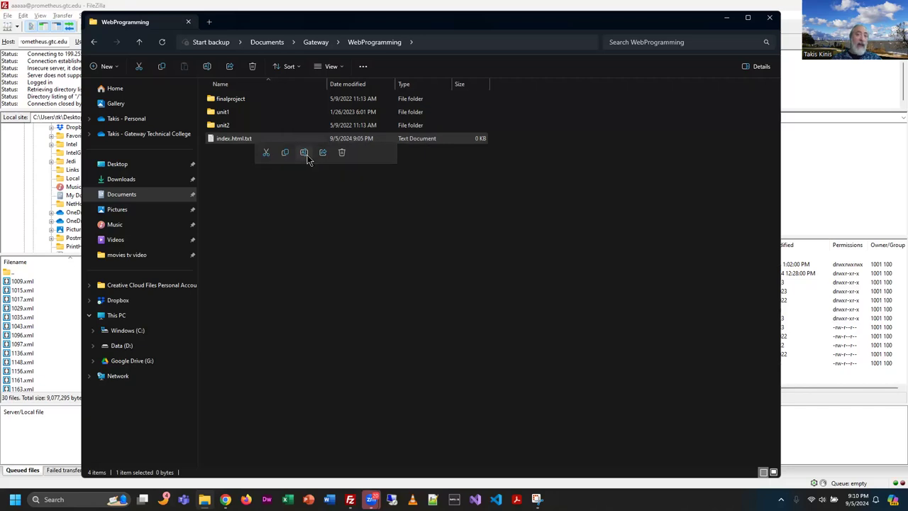
{"action": "key", "text": "BackSpace"}
{"action": "key", "text": "BackSpace"}
{"action": "key", "text": "BackSpace"}
{"action": "key", "text": "BackSpace"}
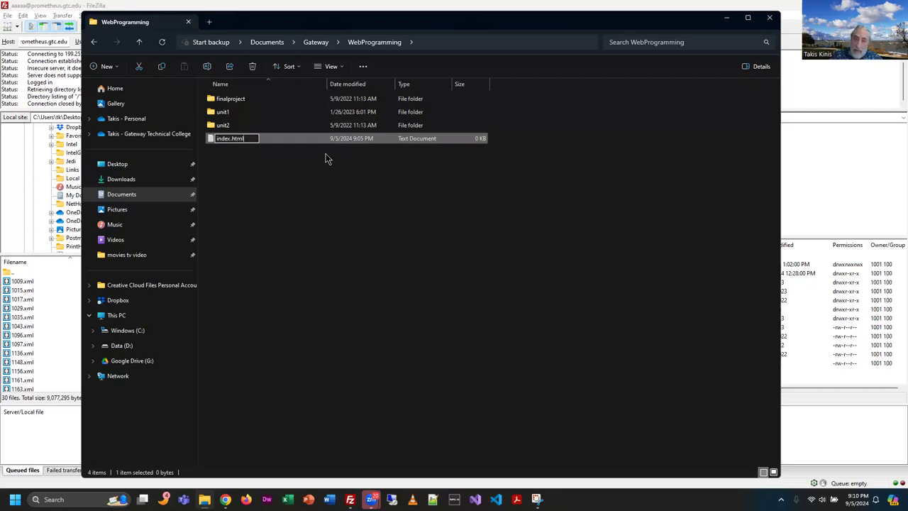
{"action": "key", "text": "Return"}
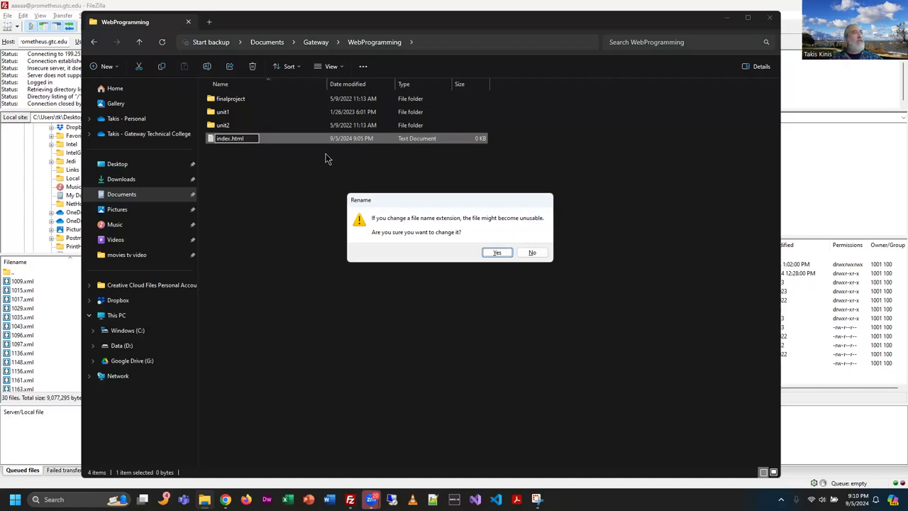
{"action": "left_click", "coordinate": [497, 253]}
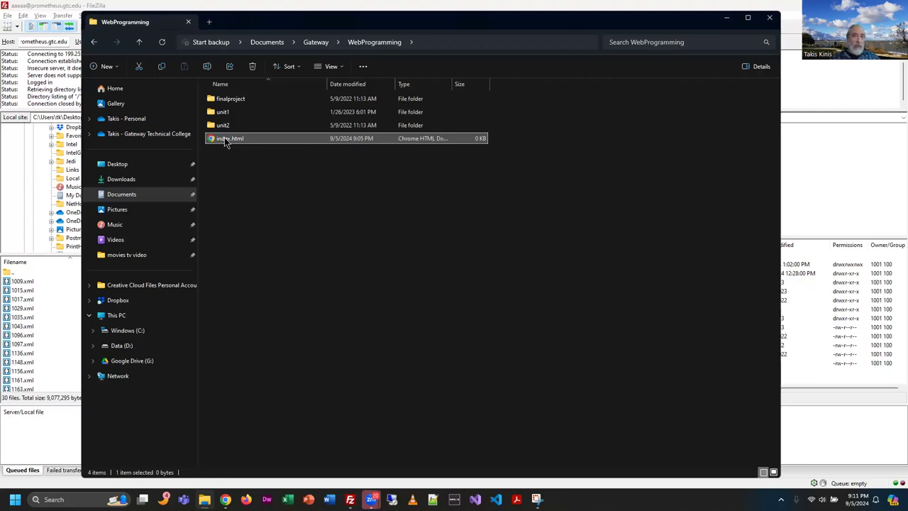
{"action": "double_click", "coordinate": [226, 140]}
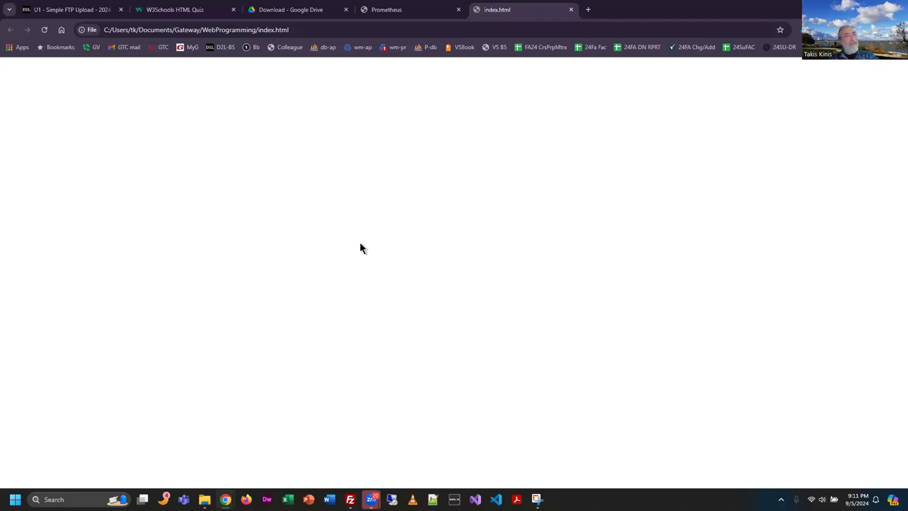
Step: Close Chrome's blank index.html tab and switch back to the WebProgramming folder window
{"action": "left_click", "coordinate": [571, 9]}
{"action": "key", "text": "alt+Tab"}
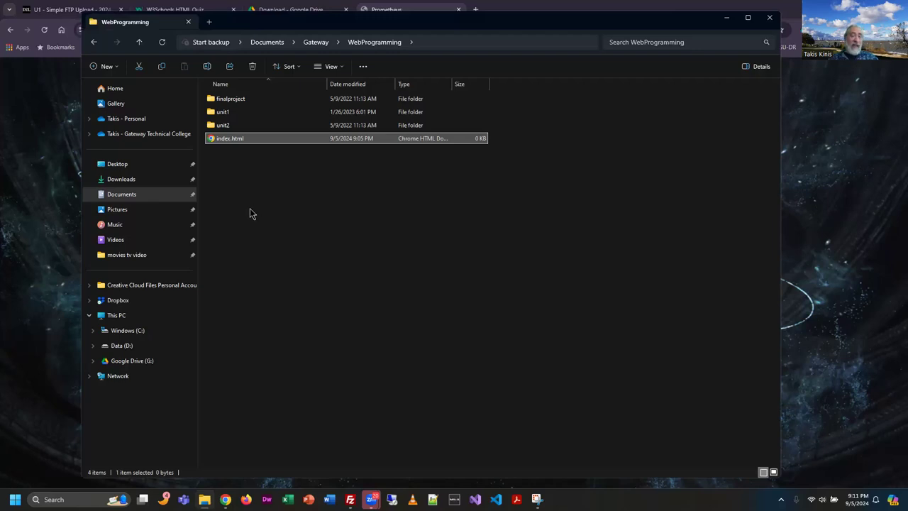
Step: Open the empty index.html from WebProgramming in Visual Studio Code via Open with
{"action": "double_click", "coordinate": [224, 142]}
{"action": "right_click", "coordinate": [224, 144]}
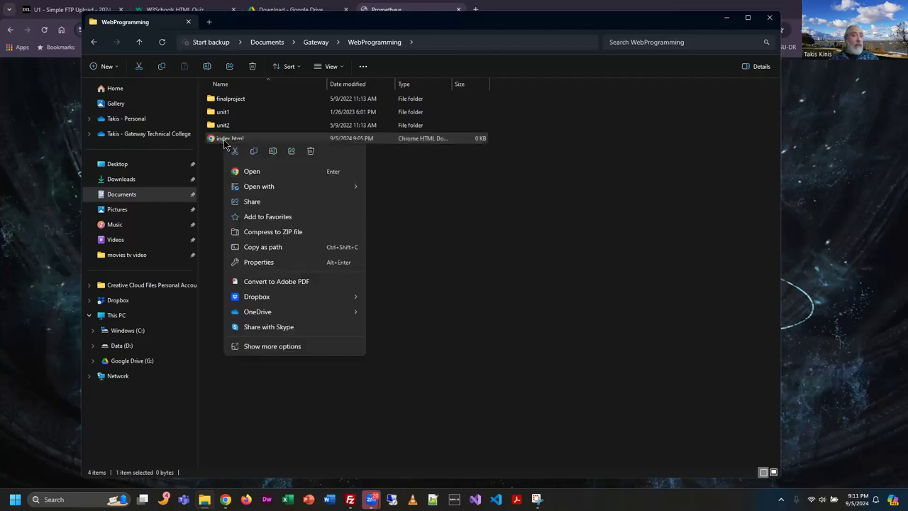
{"action": "mouse_move", "coordinate": [249, 190]}
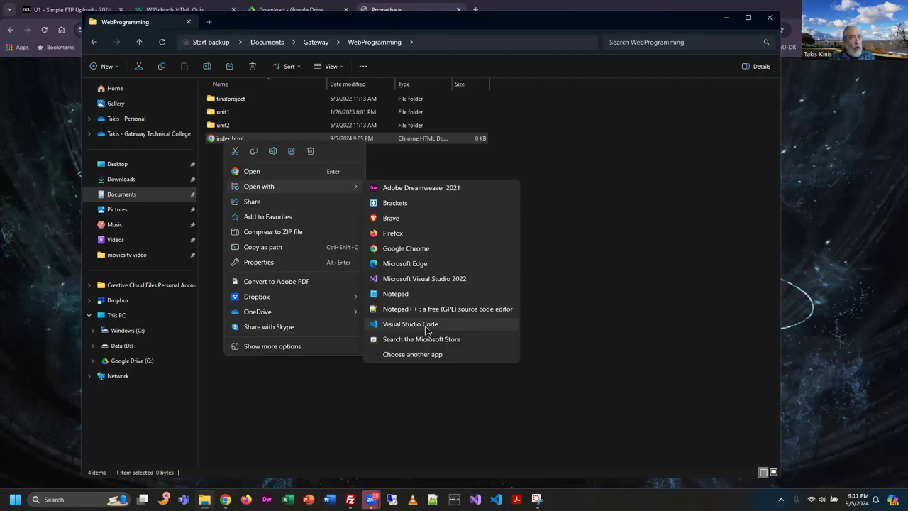
{"action": "left_click", "coordinate": [410, 325]}
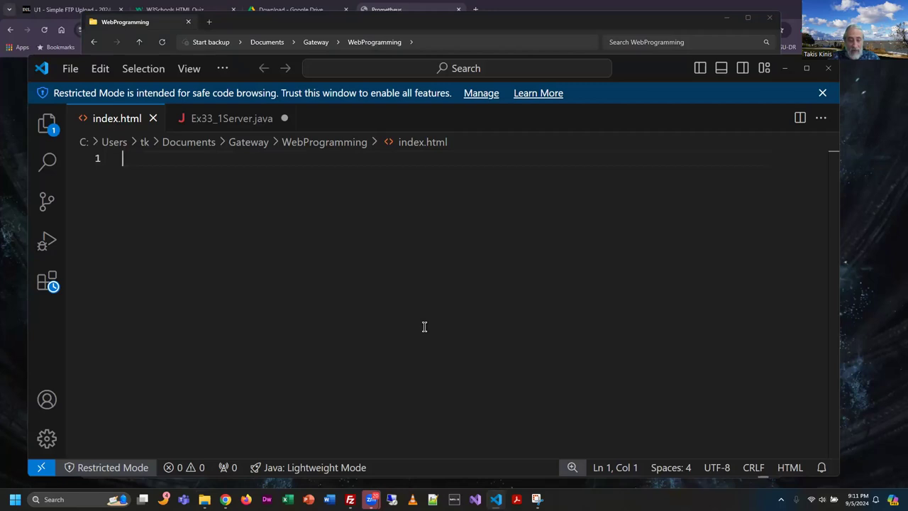
Step: Write 'Hello World!' on line 1 of index.html and save the file
{"action": "type", "text": "He"}
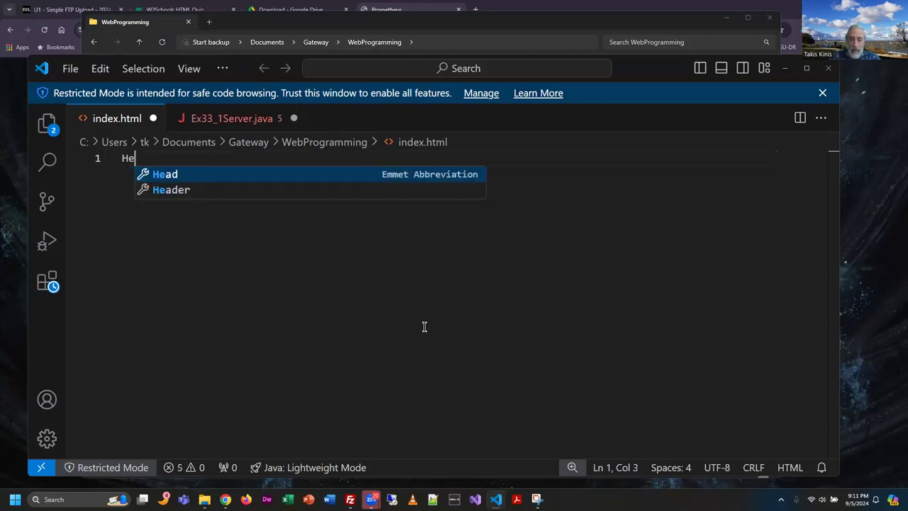
{"action": "type", "text": "llo Wo"}
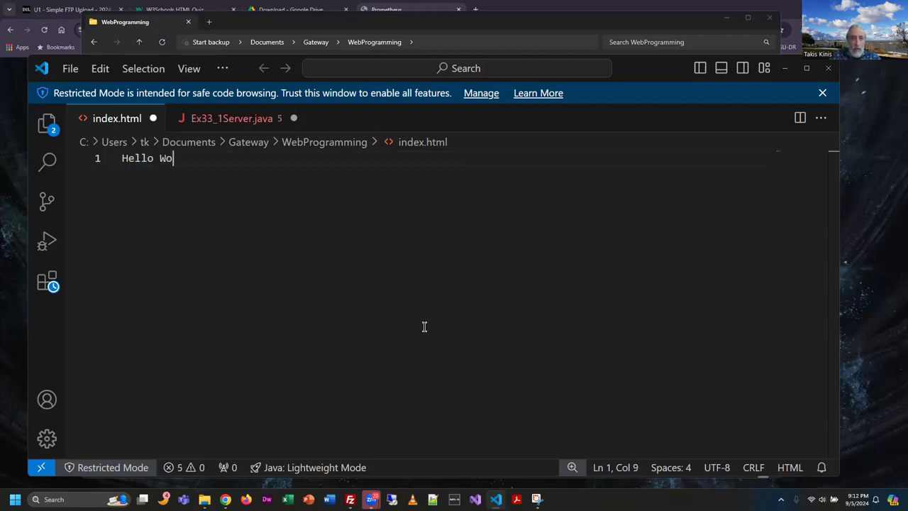
{"action": "type", "text": "rld!"}
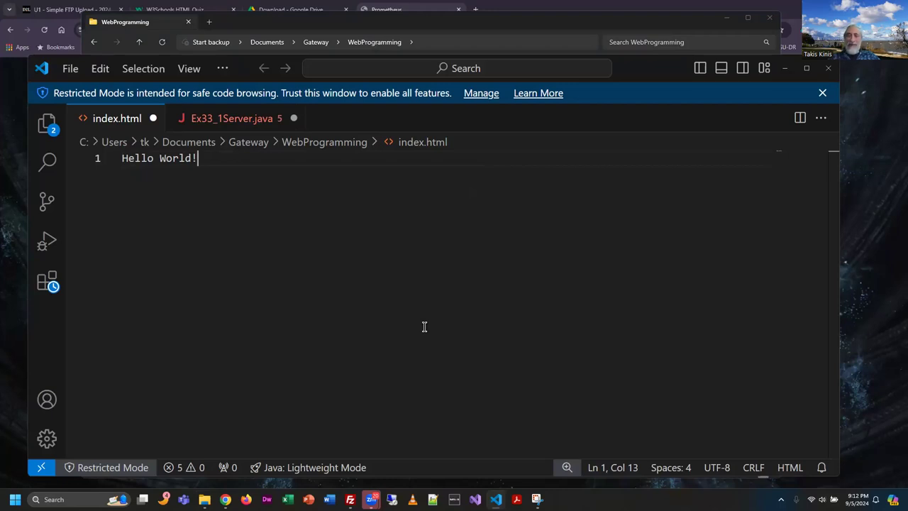
{"action": "left_click", "coordinate": [73, 73]}
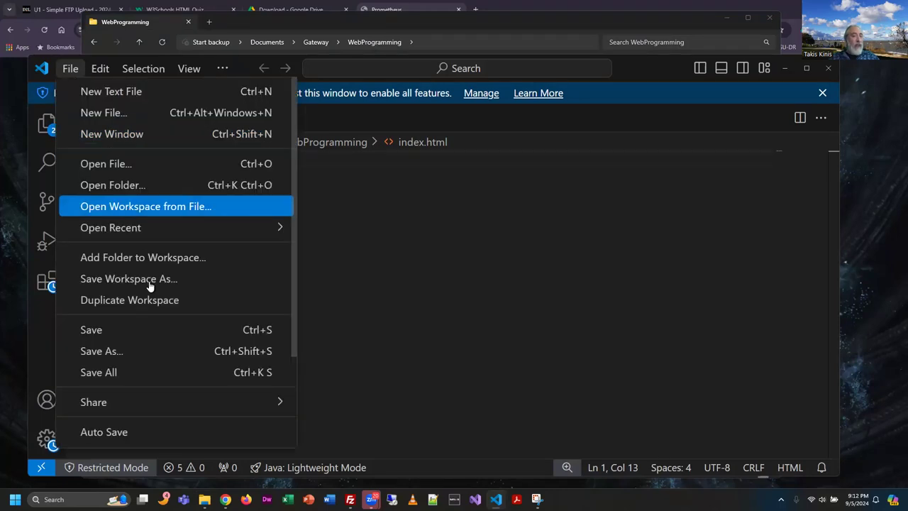
{"action": "left_click", "coordinate": [138, 336]}
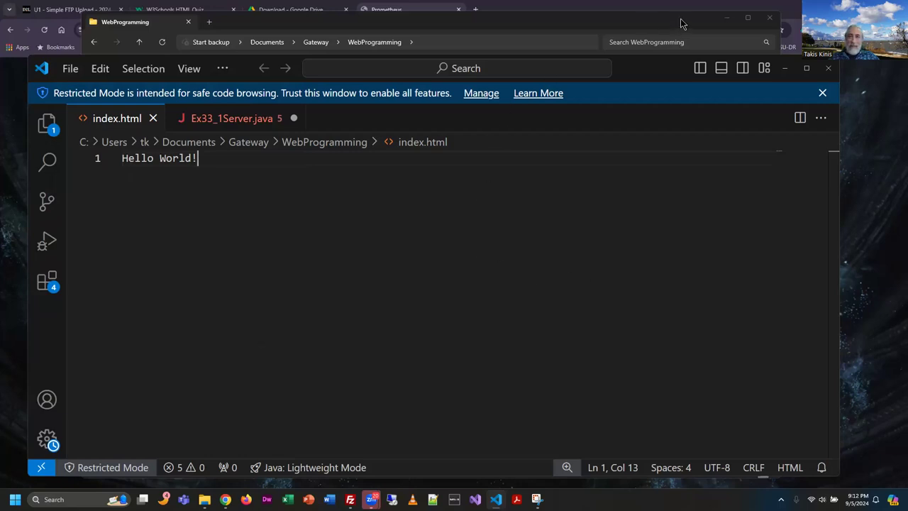
{"action": "left_click", "coordinate": [316, 30]}
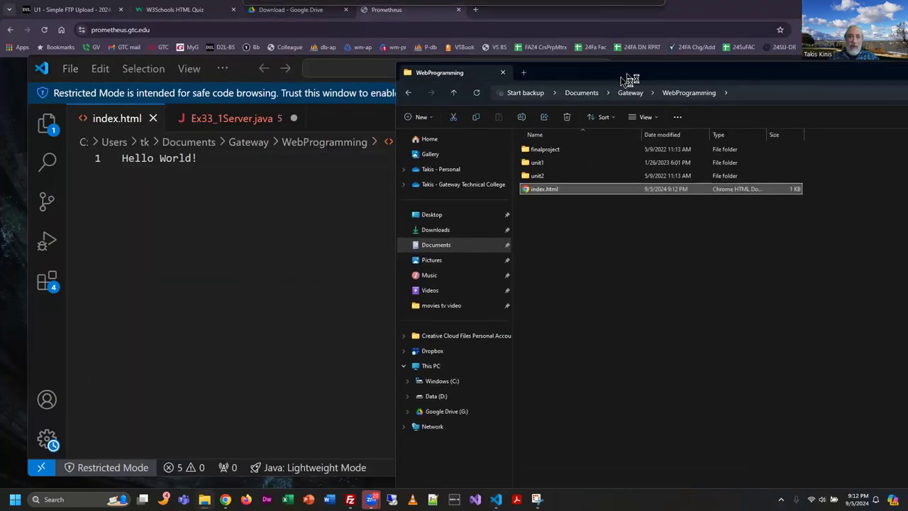
Step: Preview the updated index.html showing 'Hello World!' in Chrome, then close it and minimize Chrome
{"action": "left_click_drag", "start_coordinate": [560, 27], "coordinate": [778, 127]}
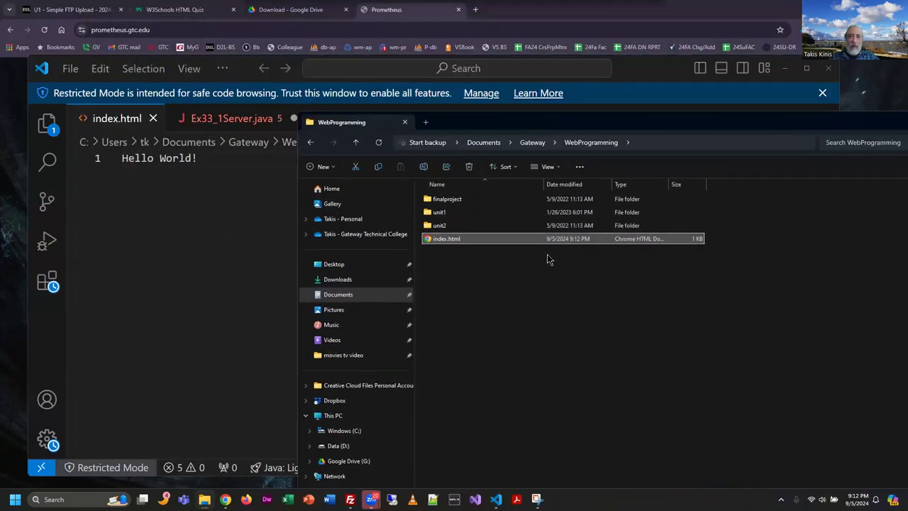
{"action": "double_click", "coordinate": [432, 239]}
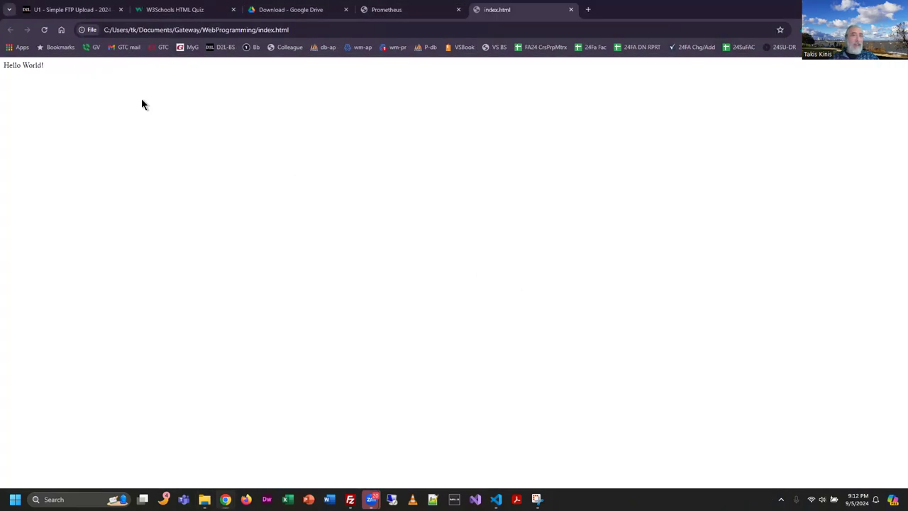
{"action": "left_click_drag", "start_coordinate": [3, 65], "coordinate": [44, 65]}
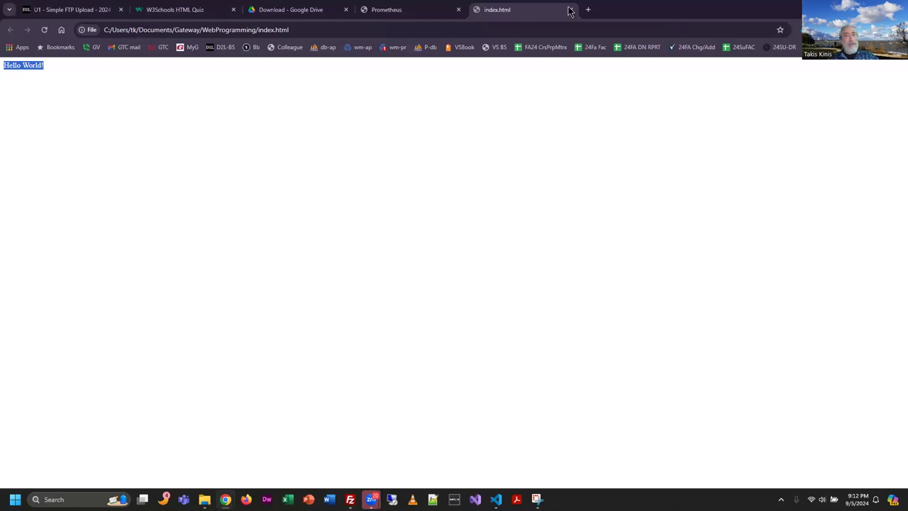
{"action": "key", "text": "super+Down"}
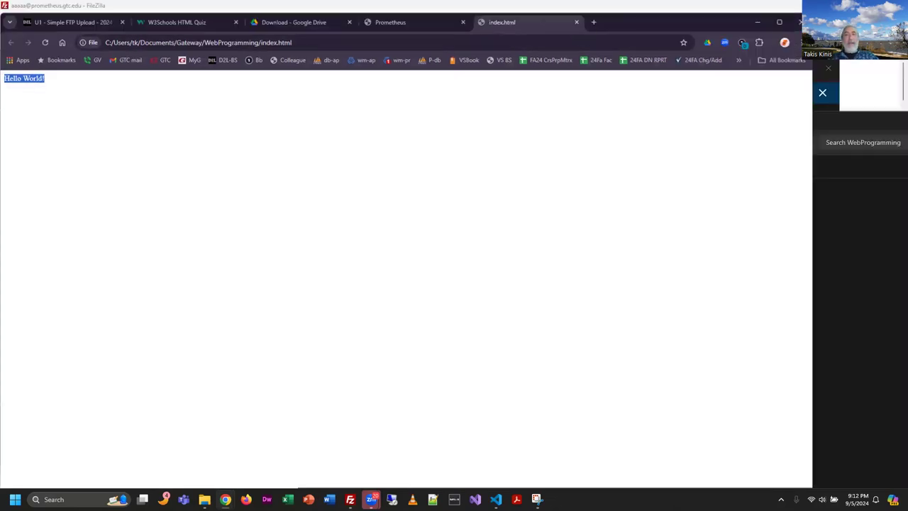
{"action": "left_click", "coordinate": [571, 24]}
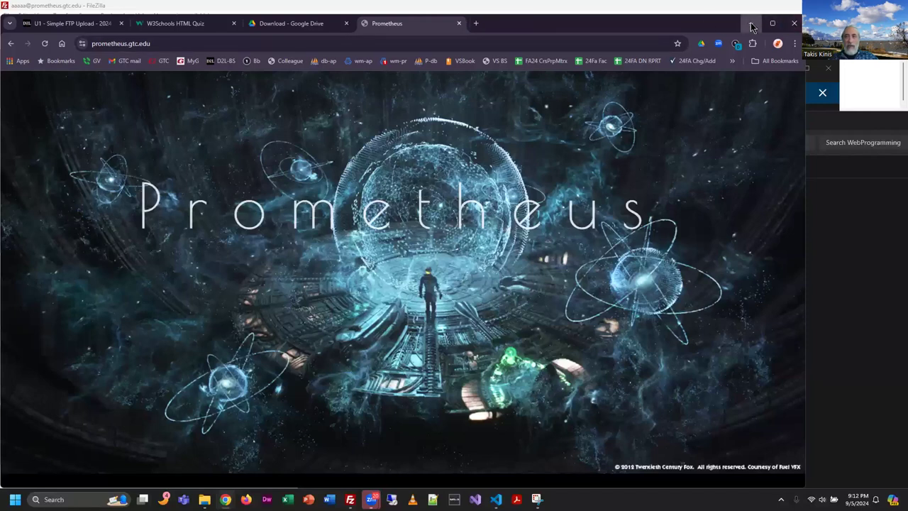
{"action": "left_click", "coordinate": [751, 24]}
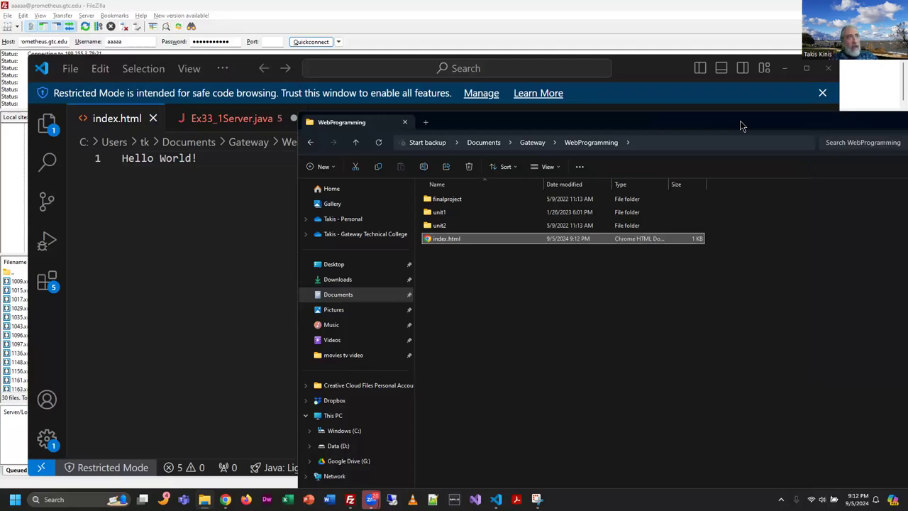
Step: Dismiss FileZilla's update notice and show the local Documents folder
{"action": "left_click", "coordinate": [629, 7]}
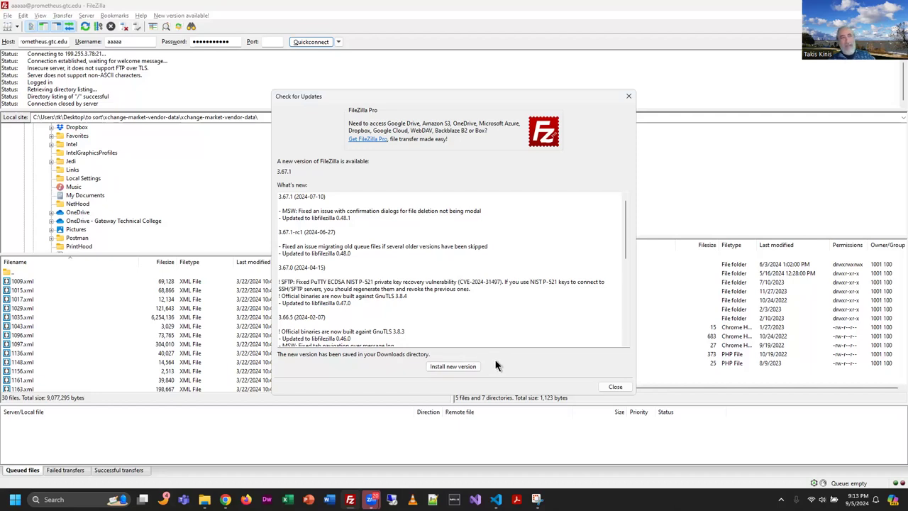
{"action": "left_click", "coordinate": [614, 387]}
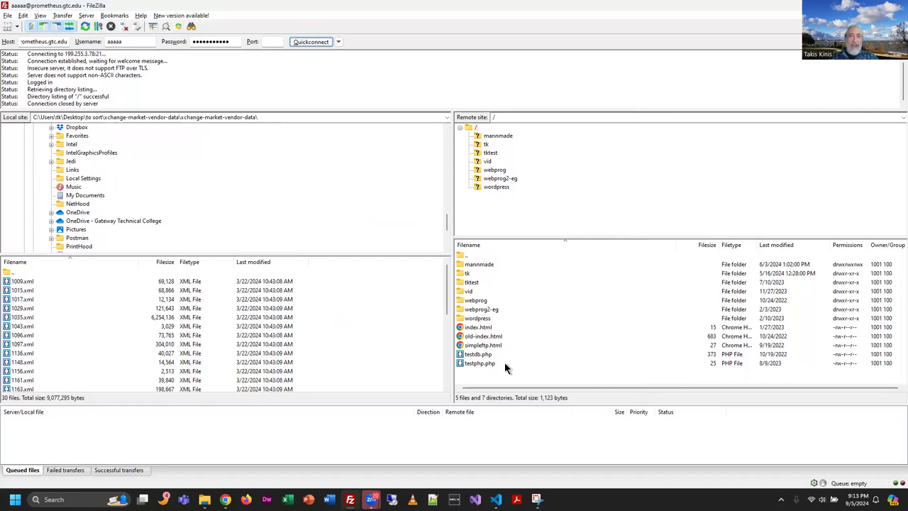
{"action": "left_click_drag", "start_coordinate": [448, 222], "coordinate": [444, 158]}
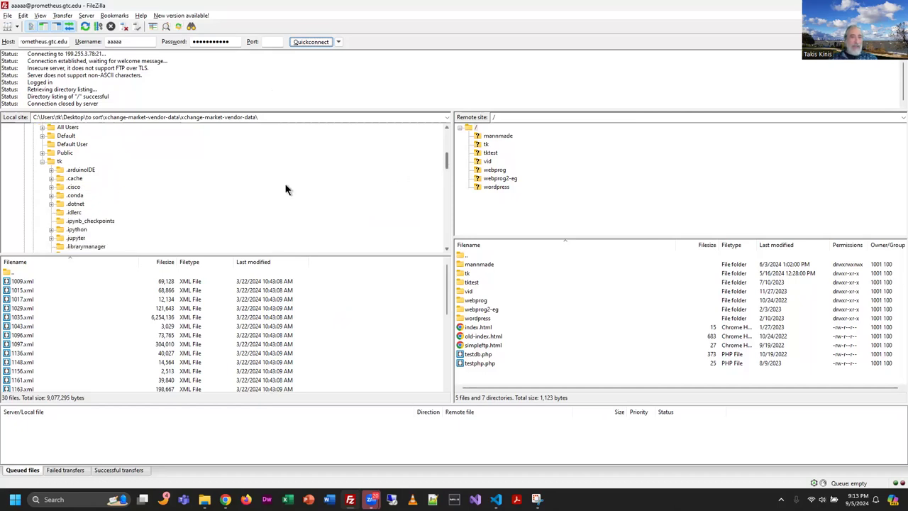
{"action": "scroll", "coordinate": [106, 185], "scroll_direction": "up", "scroll_amount": 4}
{"action": "scroll", "coordinate": [25, 172], "scroll_direction": "up", "scroll_amount": 2}
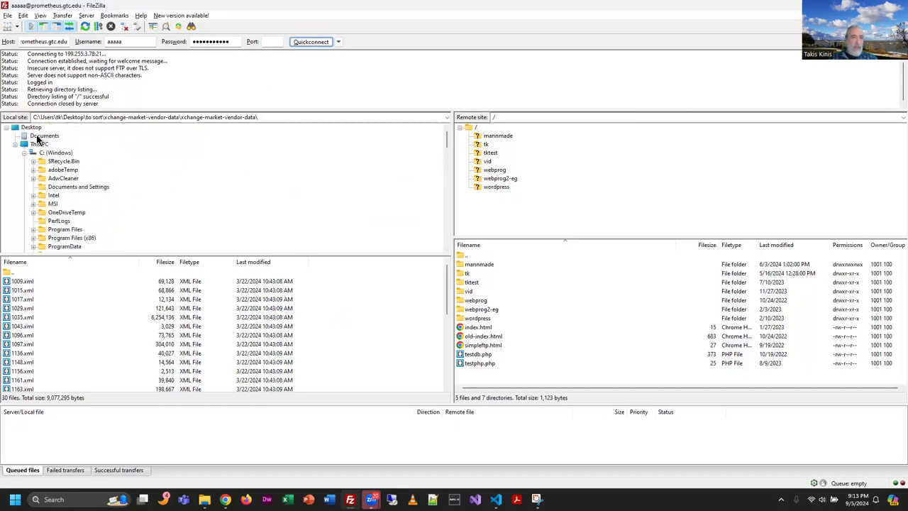
{"action": "left_click", "coordinate": [37, 136]}
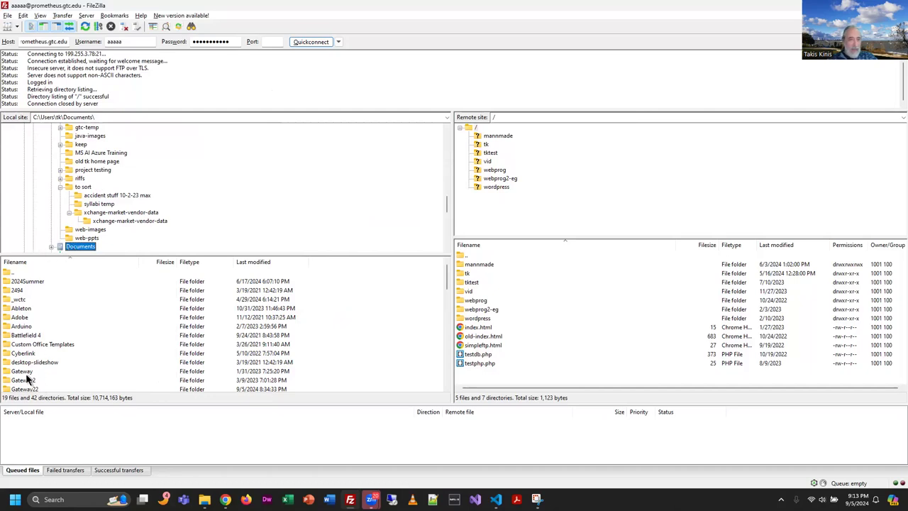
Step: Browse the local side into Documents\Gateway\WebProgramming and bring up the server index.html's actions
{"action": "scroll", "coordinate": [30, 348], "scroll_direction": "down", "scroll_amount": 1}
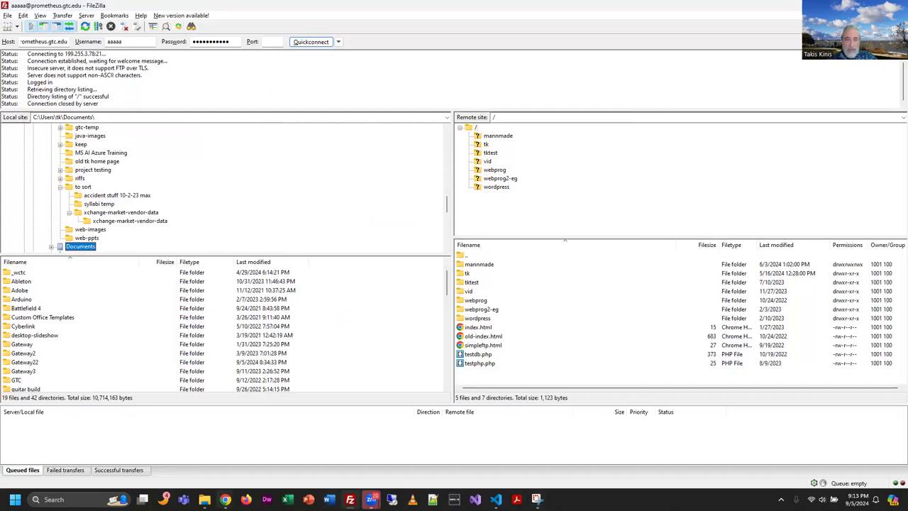
{"action": "left_click", "coordinate": [205, 499]}
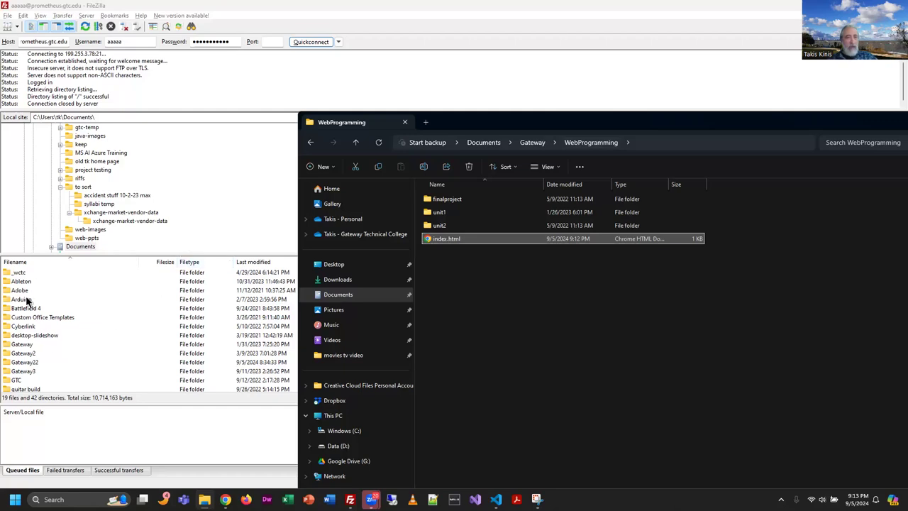
{"action": "left_click", "coordinate": [106, 308]}
{"action": "double_click", "coordinate": [22, 345]}
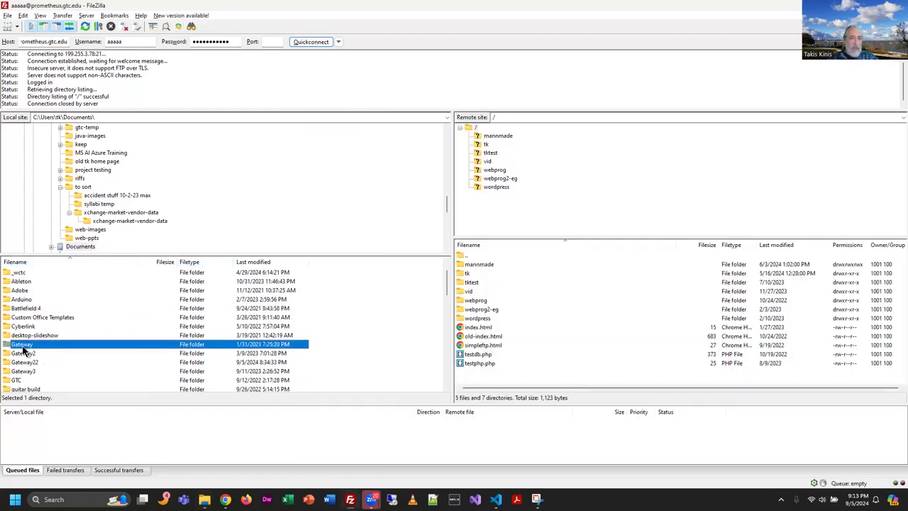
{"action": "left_click", "coordinate": [29, 326]}
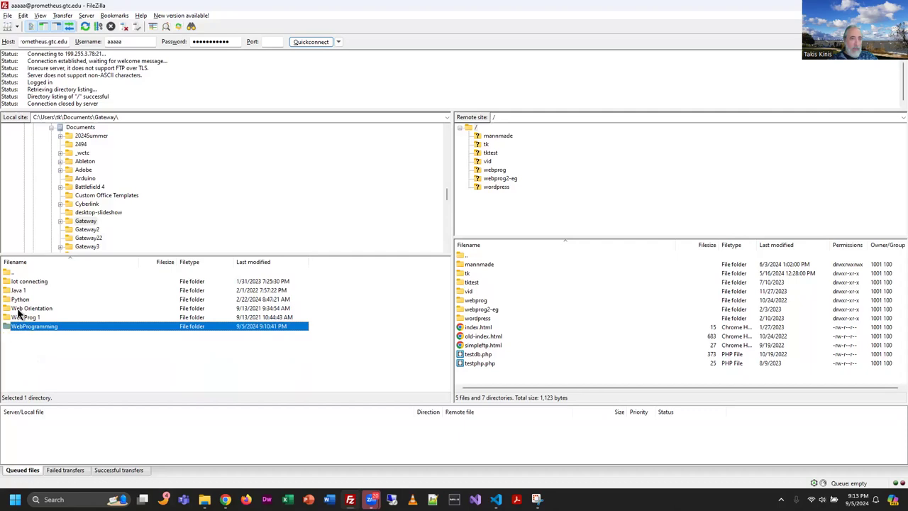
{"action": "double_click", "coordinate": [29, 327]}
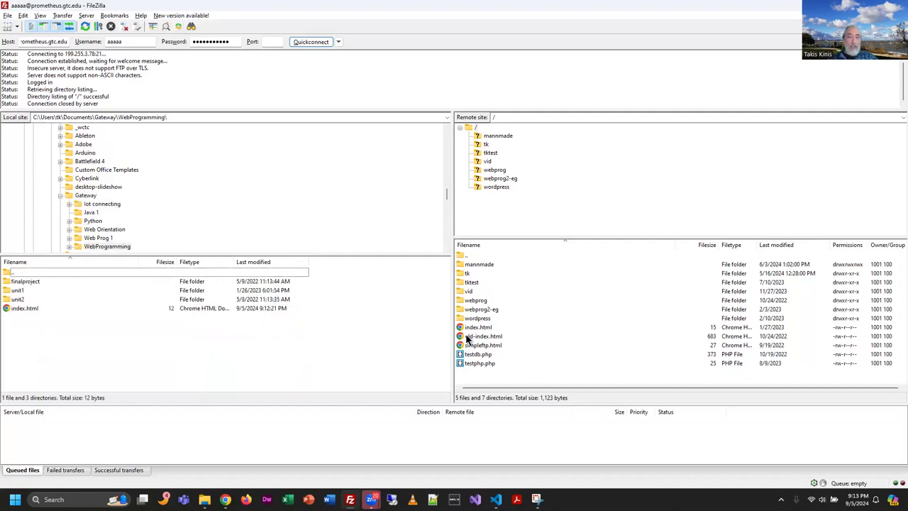
{"action": "right_click", "coordinate": [486, 327]}
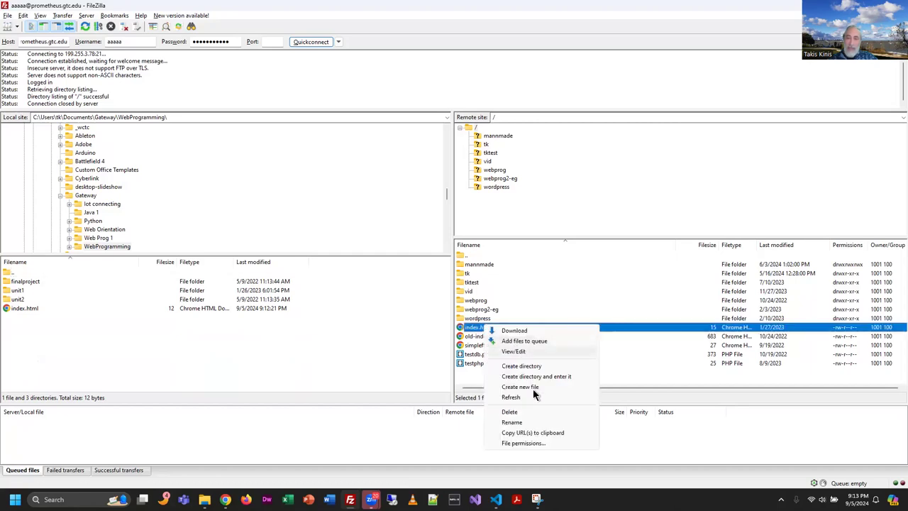
Step: Delete the server's old index.html and upload the local index.html to the server root
{"action": "left_click", "coordinate": [524, 412]}
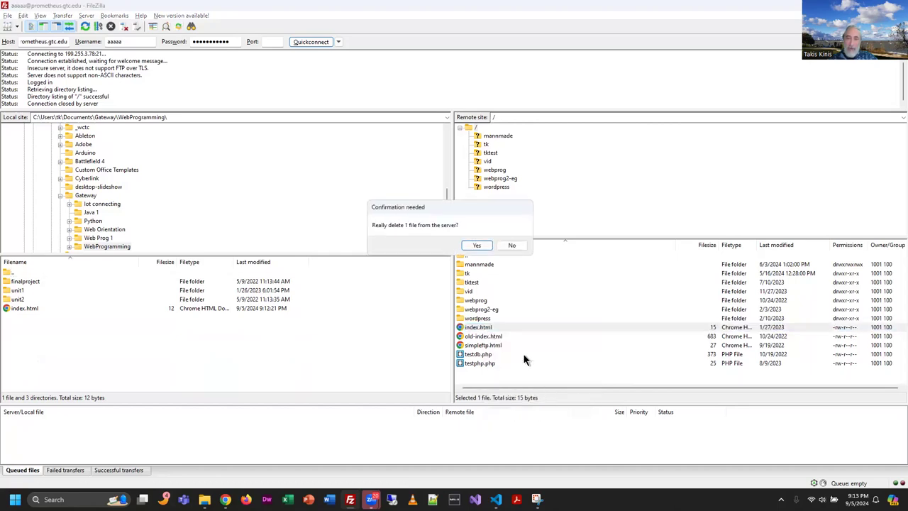
{"action": "left_click", "coordinate": [476, 246]}
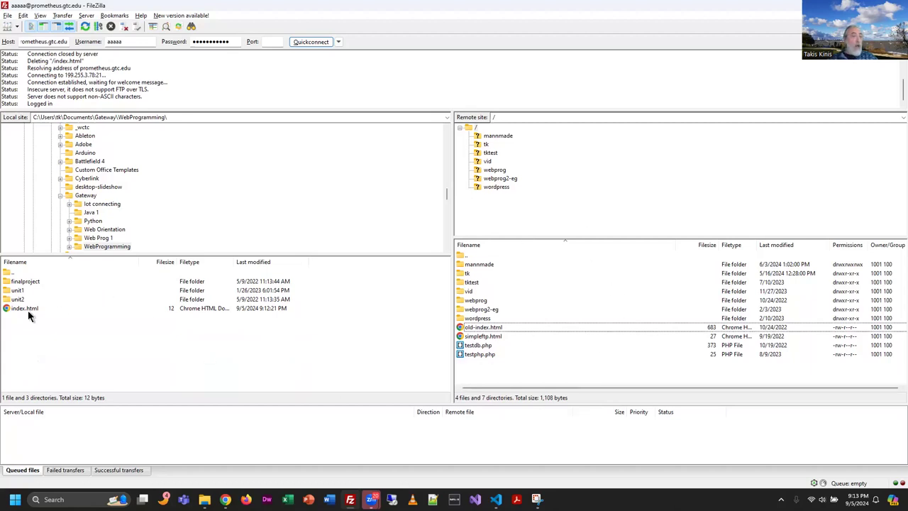
{"action": "left_click", "coordinate": [7, 310]}
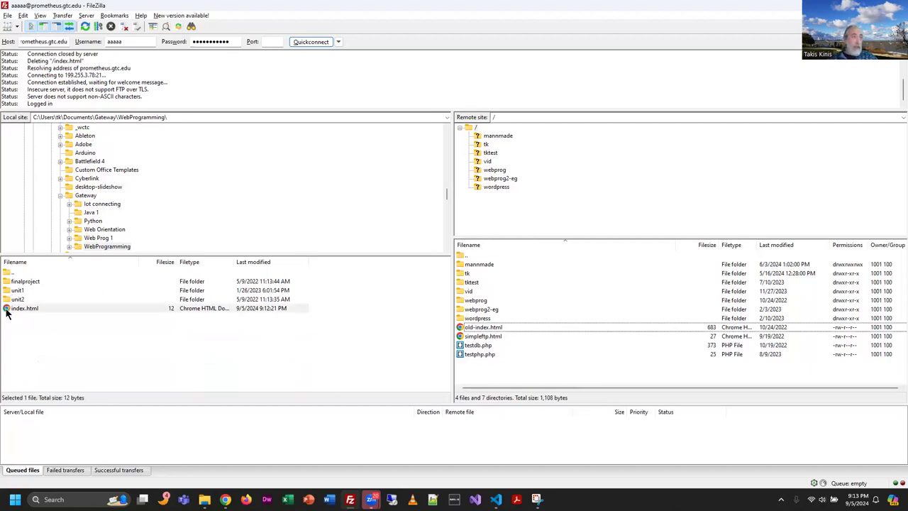
{"action": "left_click_drag", "start_coordinate": [7, 312], "coordinate": [547, 366]}
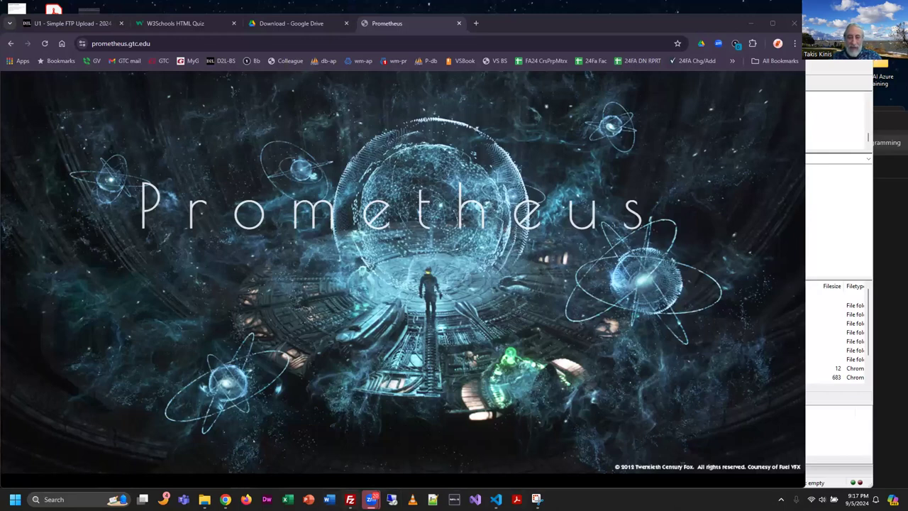
Step: Preview the local Hello World! index.html in Chrome, close it, and return to FileZilla
{"action": "key", "text": "alt+Tab"}
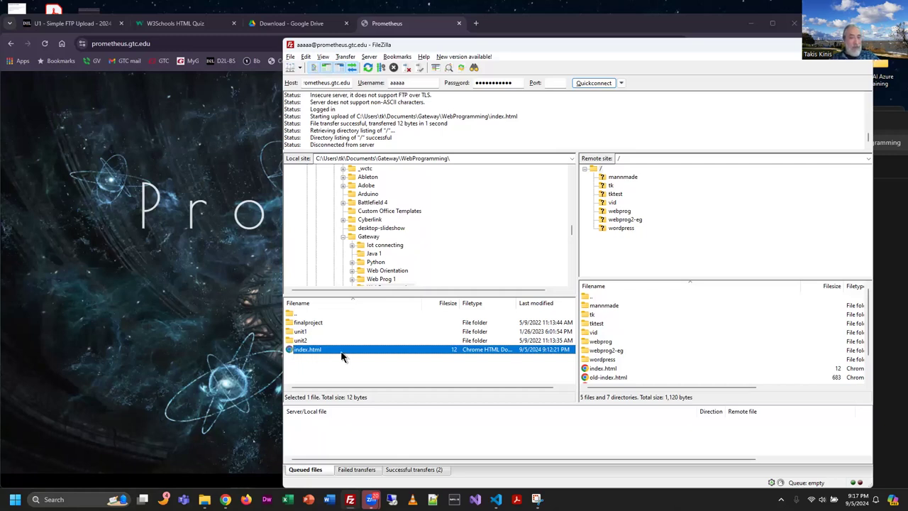
{"action": "left_click", "coordinate": [330, 370]}
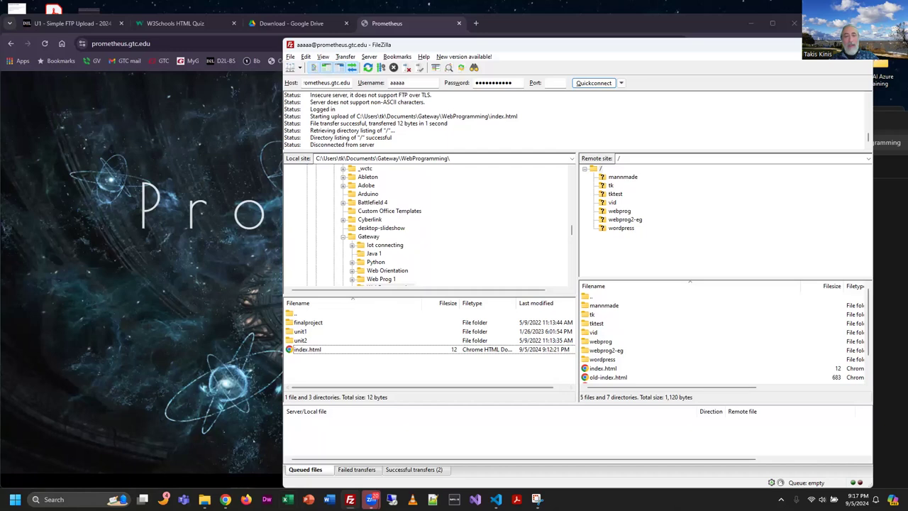
{"action": "key", "text": "alt+Tab"}
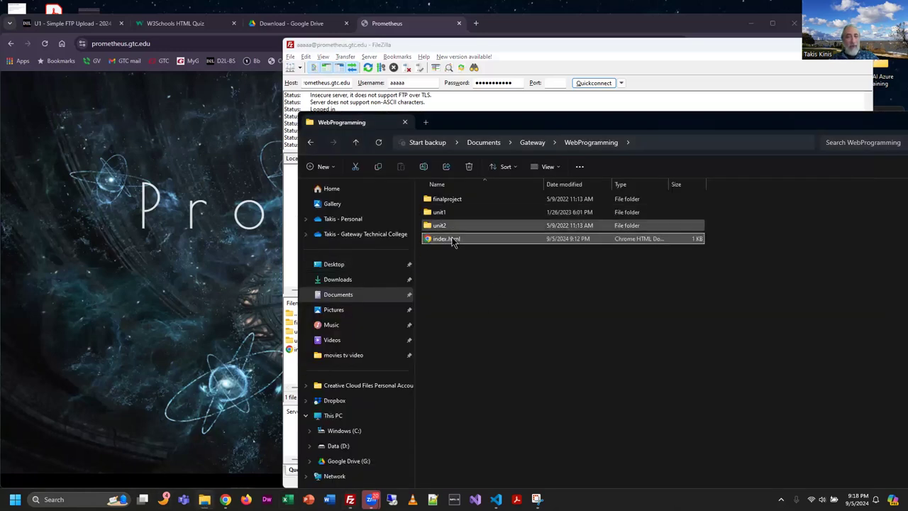
{"action": "double_click", "coordinate": [453, 241]}
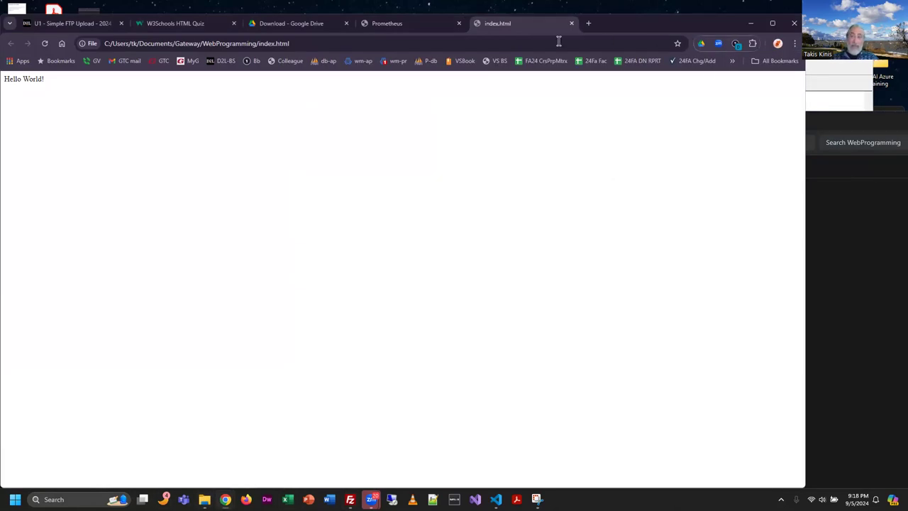
{"action": "left_click", "coordinate": [571, 24]}
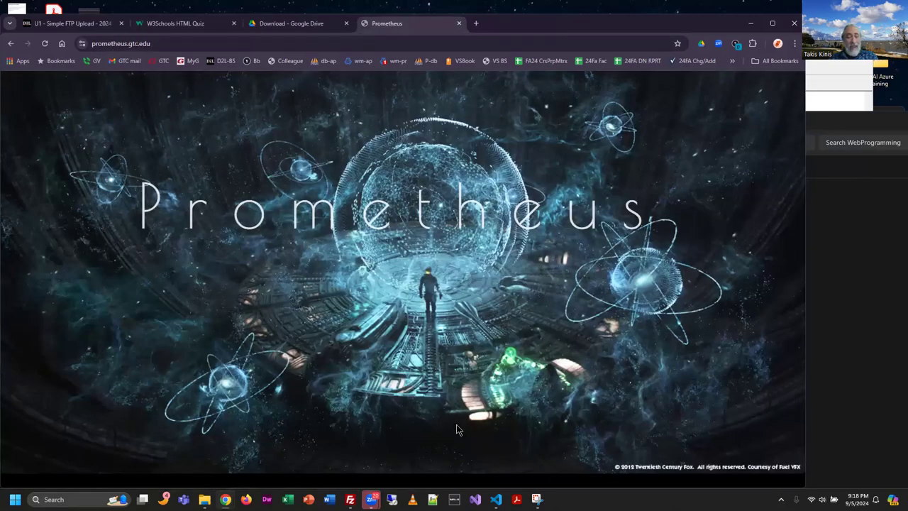
{"action": "key", "text": "alt+Tab"}
{"action": "key", "text": "alt+Tab"}
{"action": "key", "text": "alt+Tab"}
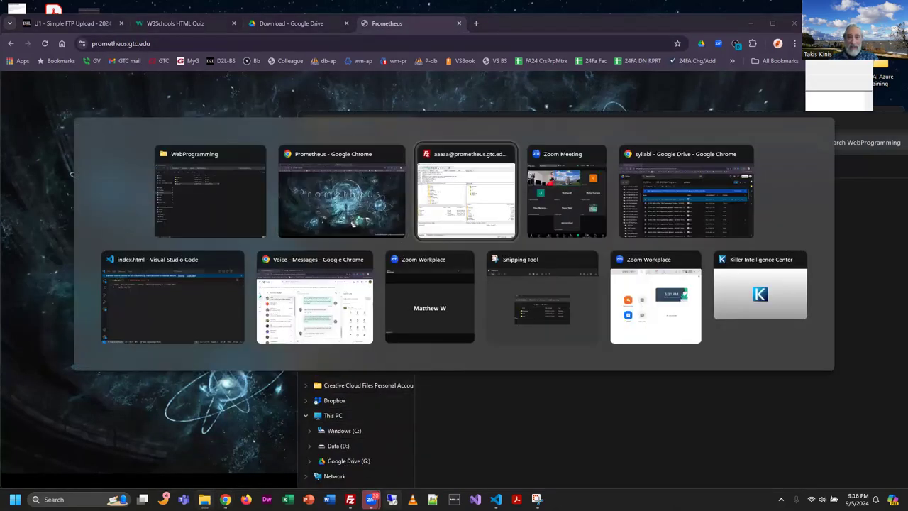
{"action": "scroll", "coordinate": [419, 237], "scroll_direction": "up", "scroll_amount": 10}
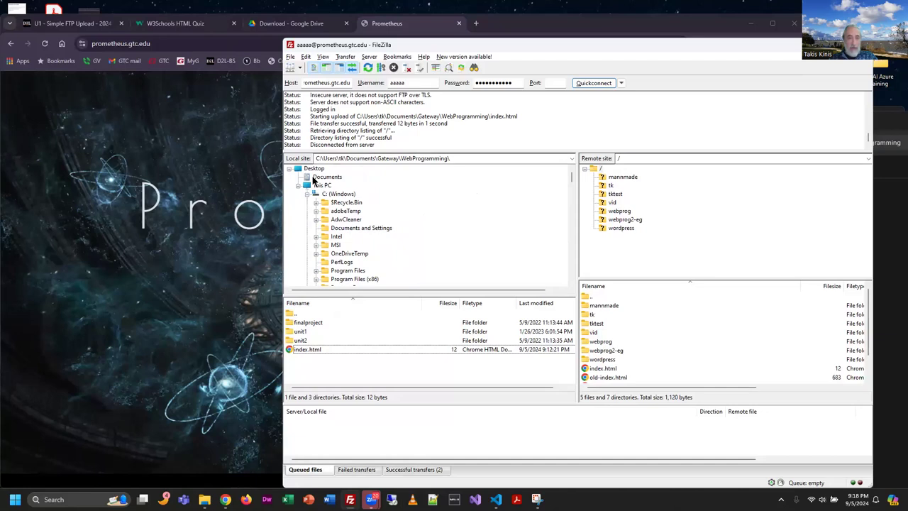
Step: Upload index.html from local Documents\Gateway\WebProgramming to the server root, overwriting the existing copy
{"action": "left_click", "coordinate": [314, 179]}
{"action": "scroll", "coordinate": [355, 360], "scroll_direction": "down", "scroll_amount": 3}
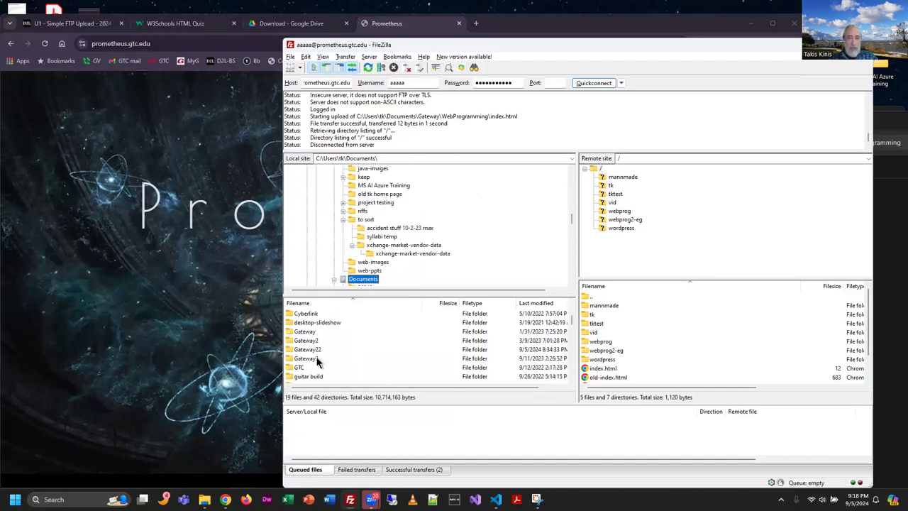
{"action": "double_click", "coordinate": [305, 331]}
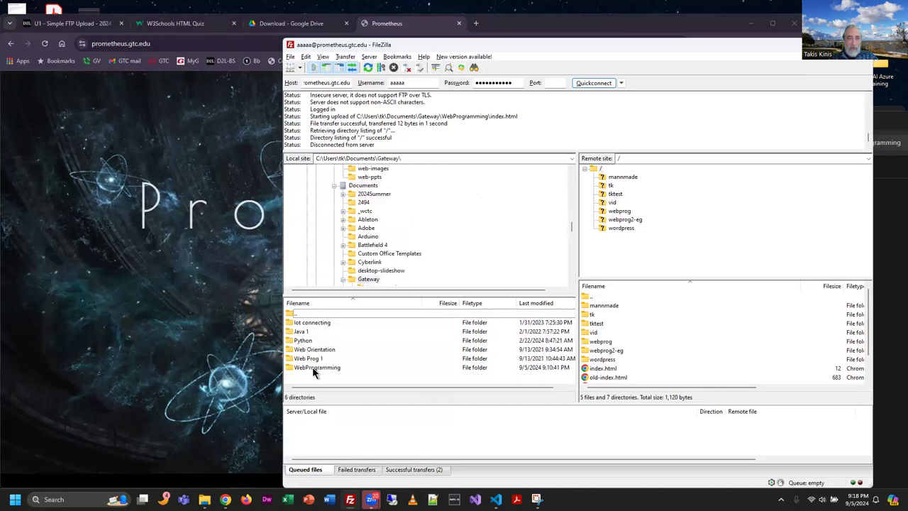
{"action": "left_click", "coordinate": [312, 367]}
{"action": "key", "text": "Return"}
{"action": "left_click", "coordinate": [313, 354]}
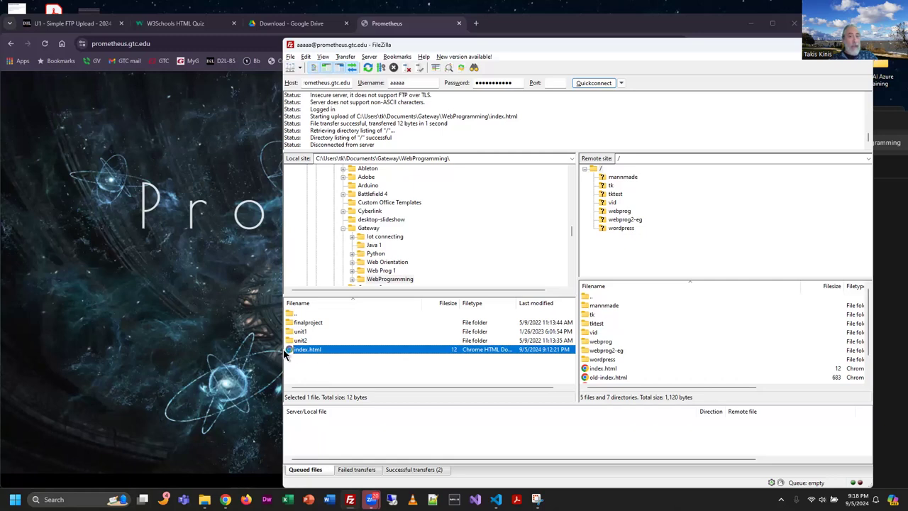
{"action": "left_click_drag", "start_coordinate": [301, 350], "coordinate": [606, 374]}
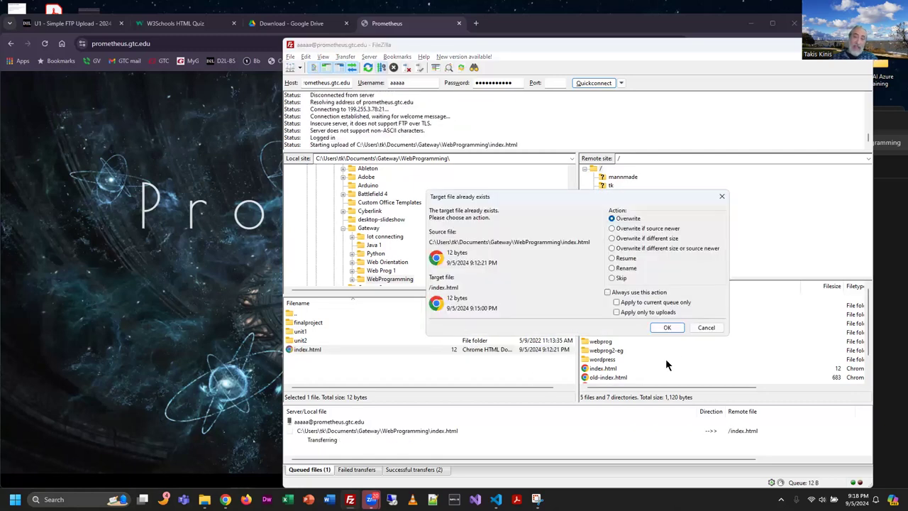
{"action": "left_click", "coordinate": [667, 327]}
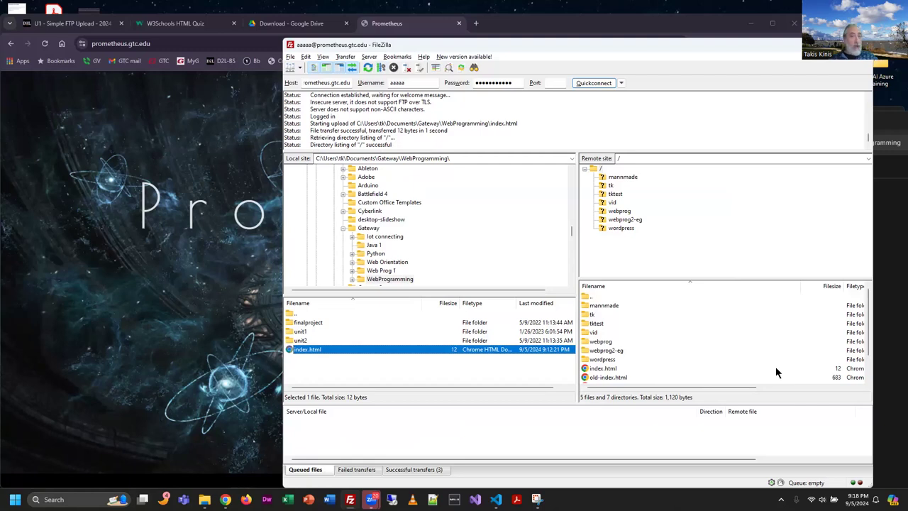
{"action": "left_click", "coordinate": [406, 26]}
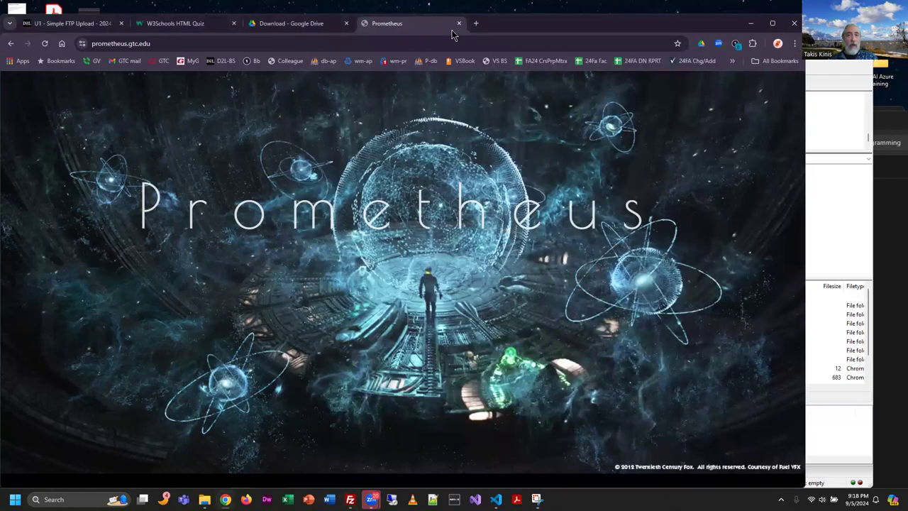
Step: Append /~ plus the username to the prometheus.gtc.edu address and load the personal page
{"action": "left_click", "coordinate": [176, 45]}
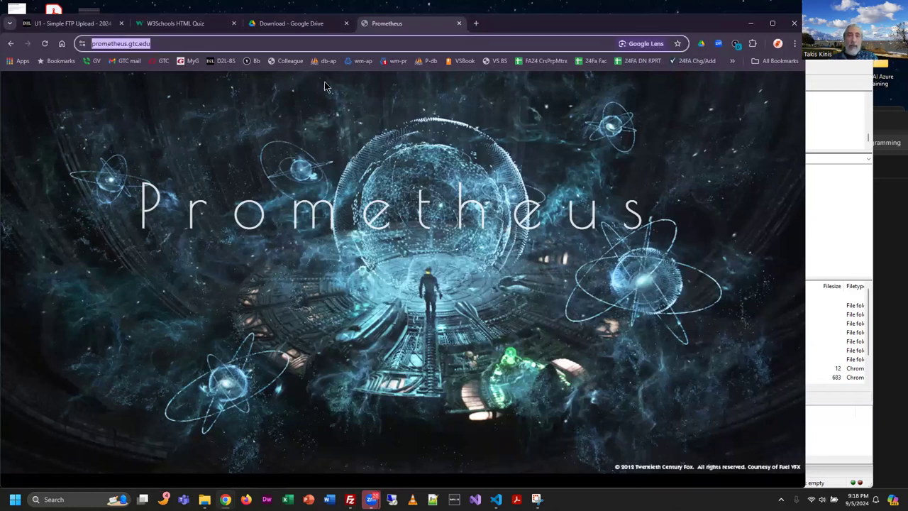
{"action": "left_click", "coordinate": [156, 43]}
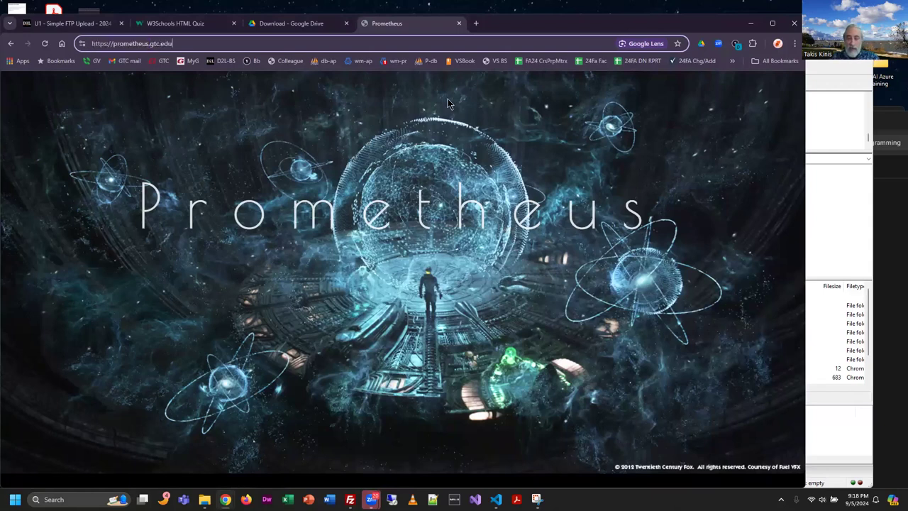
{"action": "type", "text": "/"}
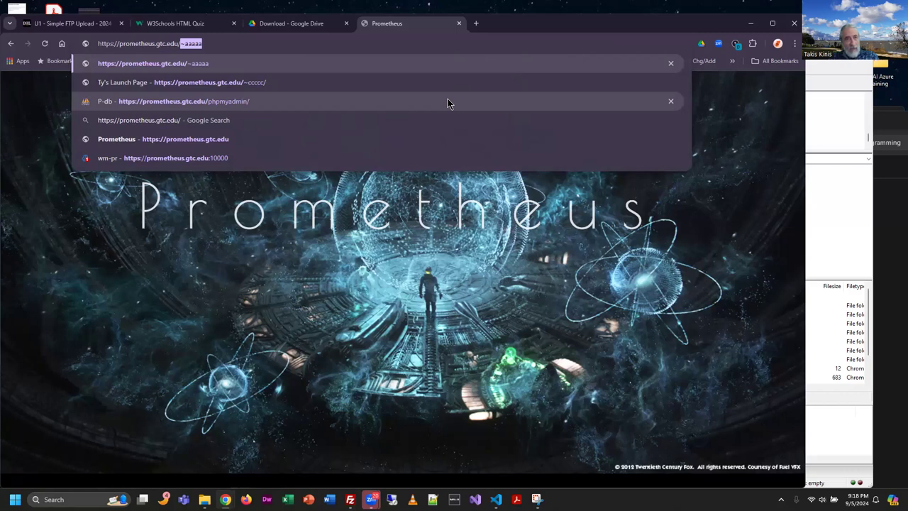
{"action": "type", "text": "~"}
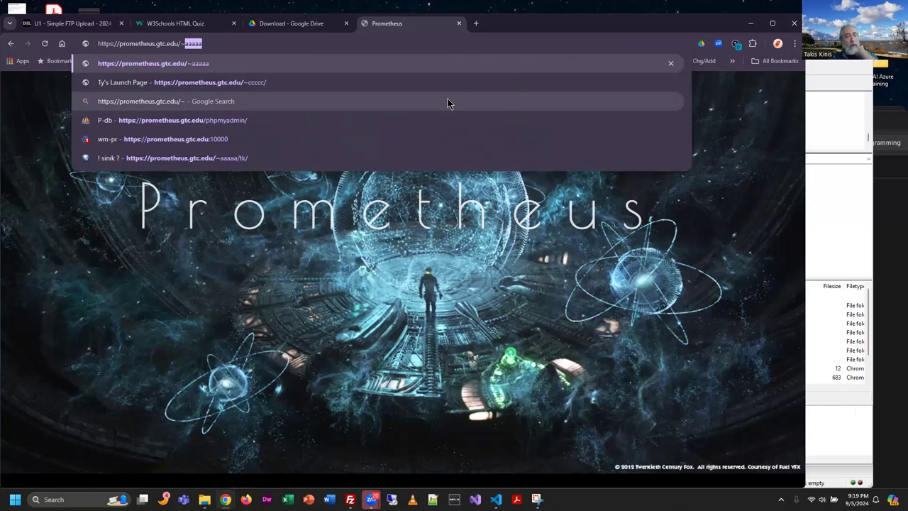
{"action": "type", "text": "a"}
{"action": "key", "text": "Right"}
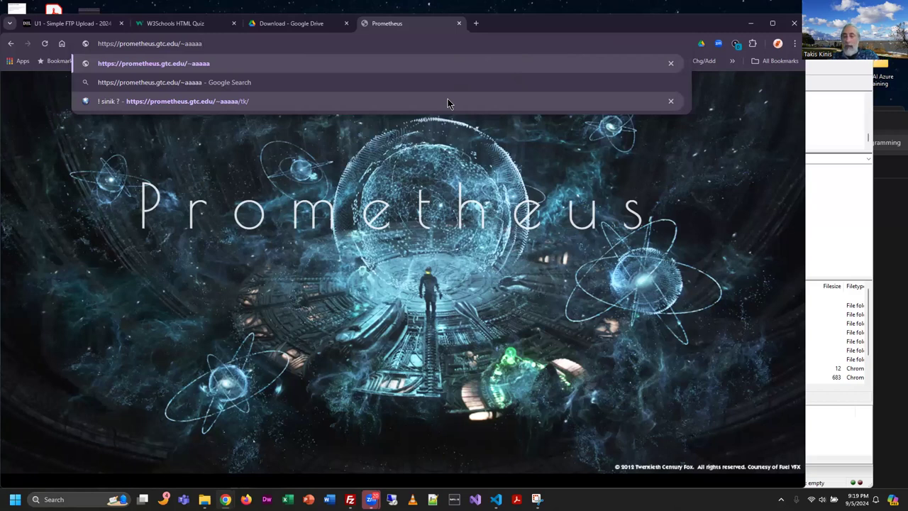
{"action": "key", "text": "Return"}
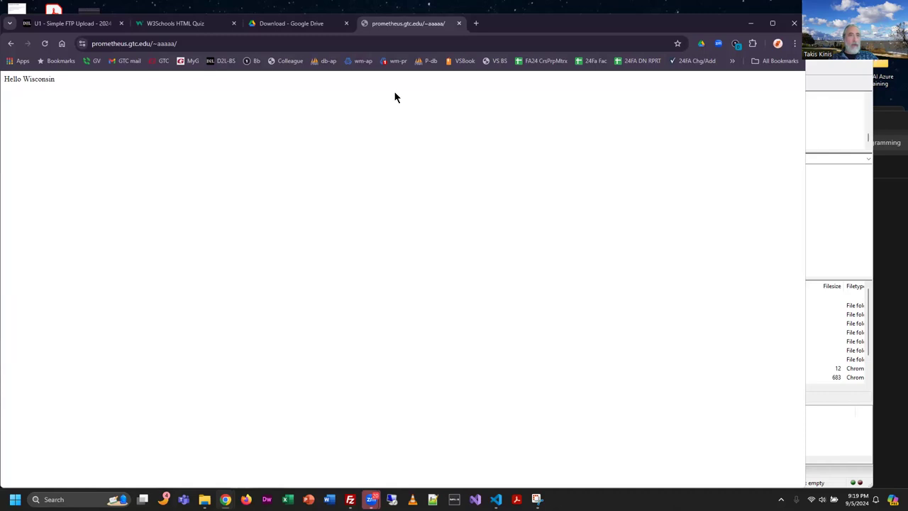
Step: Go Back from the Hello Wisconsin page to the prometheus.gtc.edu landing page
{"action": "left_click", "coordinate": [186, 24]}
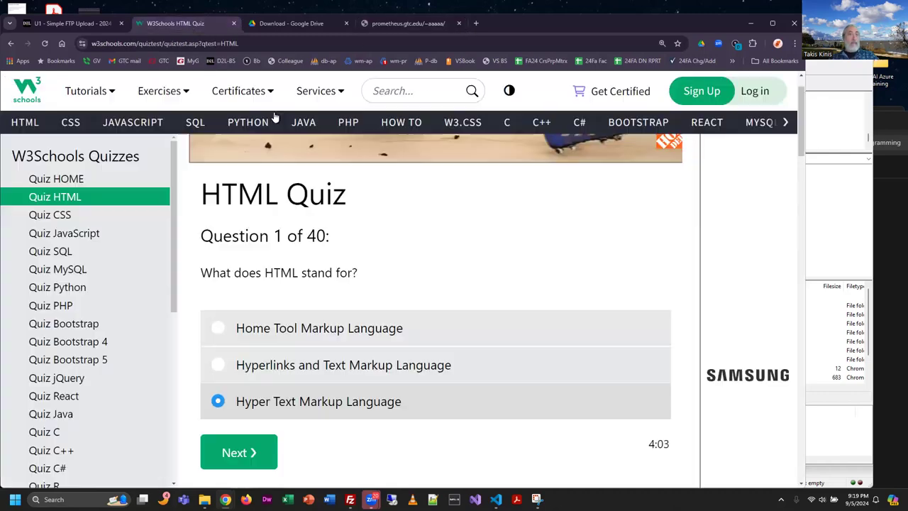
{"action": "left_click", "coordinate": [411, 23]}
{"action": "left_click", "coordinate": [12, 43]}
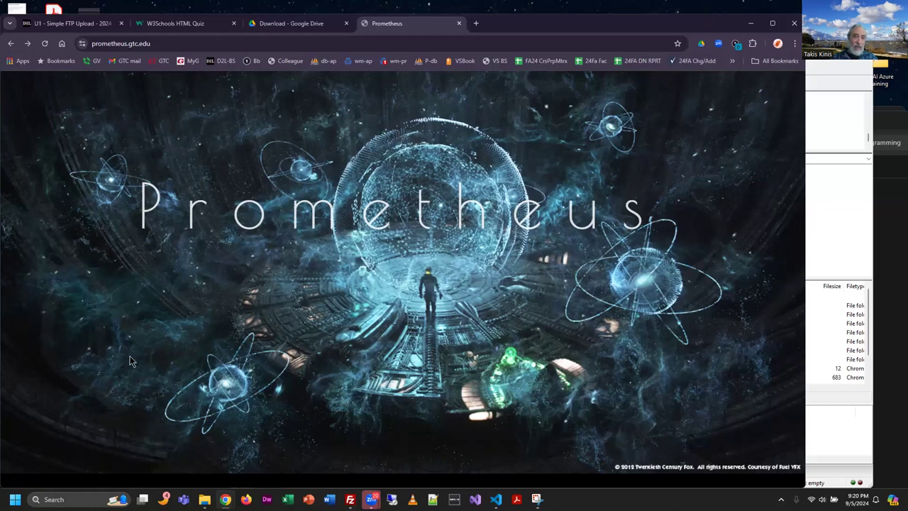
Step: Open the Prometheus landing page's source in a new tab and zoom and scroll through its HTML
{"action": "right_click", "coordinate": [147, 338]}
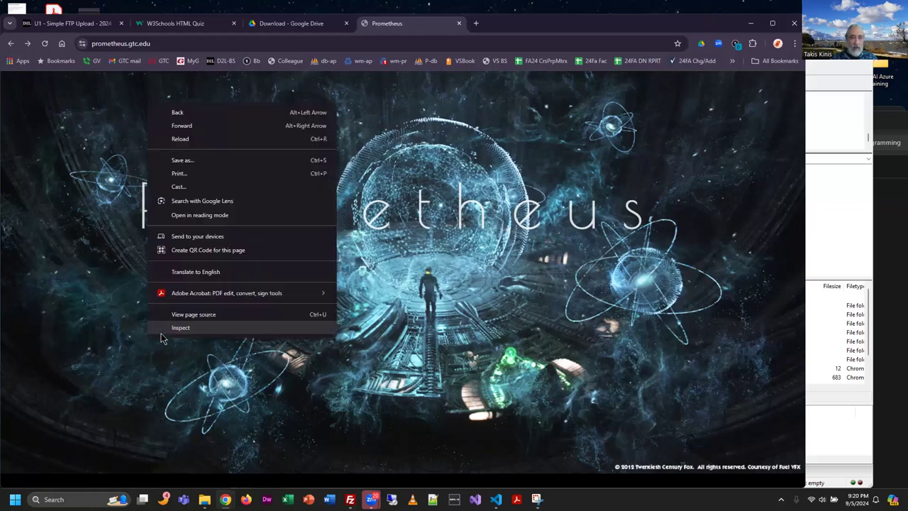
{"action": "left_click", "coordinate": [203, 316]}
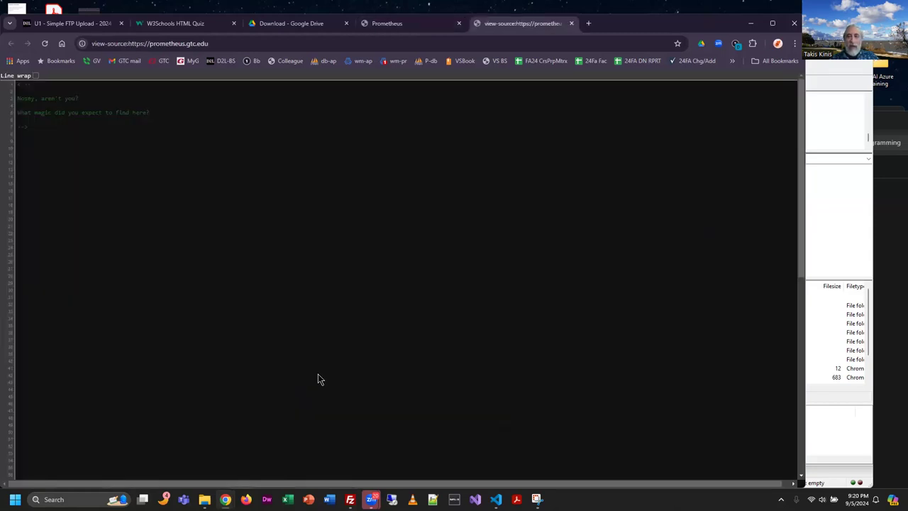
{"action": "key", "text": "ctrl+plus"}
{"action": "key", "text": "ctrl+plus"}
{"action": "key", "text": "ctrl+plus"}
{"action": "key", "text": "ctrl+plus"}
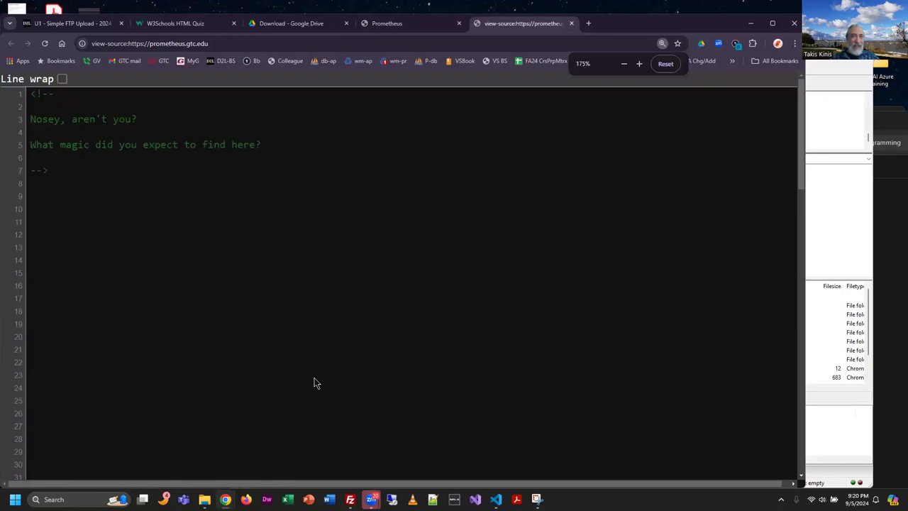
{"action": "key", "text": "ctrl+plus"}
{"action": "key", "text": "ctrl+plus"}
{"action": "key", "text": "ctrl+plus"}
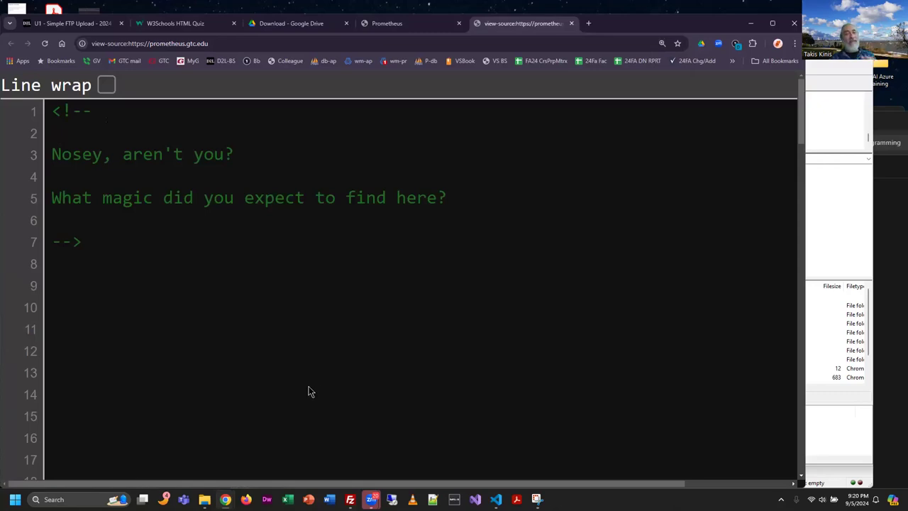
{"action": "scroll", "coordinate": [309, 392], "scroll_direction": "down", "scroll_amount": 15}
{"action": "scroll", "coordinate": [309, 392], "scroll_direction": "down", "scroll_amount": 8}
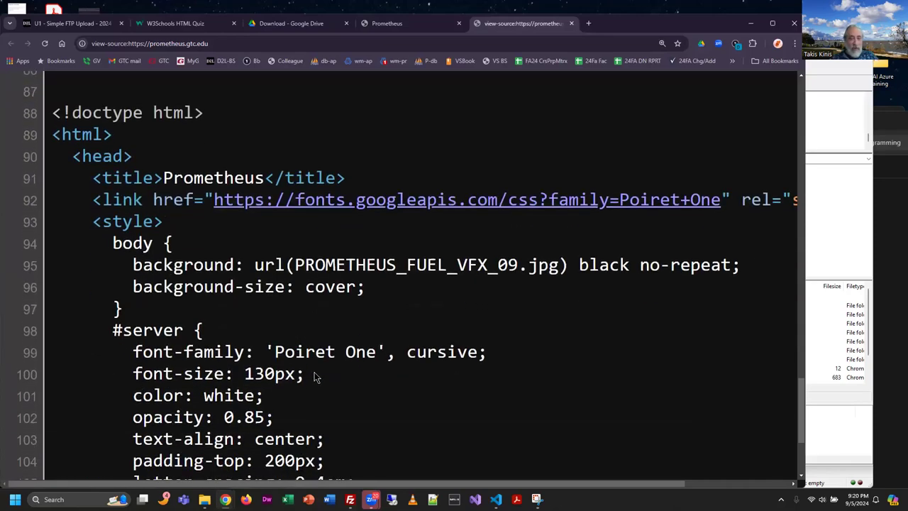
{"action": "key", "text": "ctrl+minus"}
{"action": "key", "text": "ctrl+minus"}
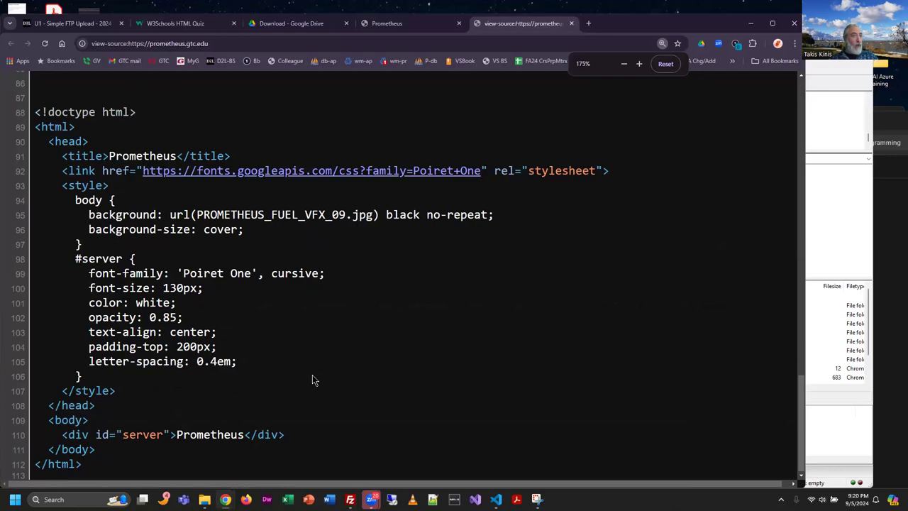
{"action": "key", "text": "ctrl+minus"}
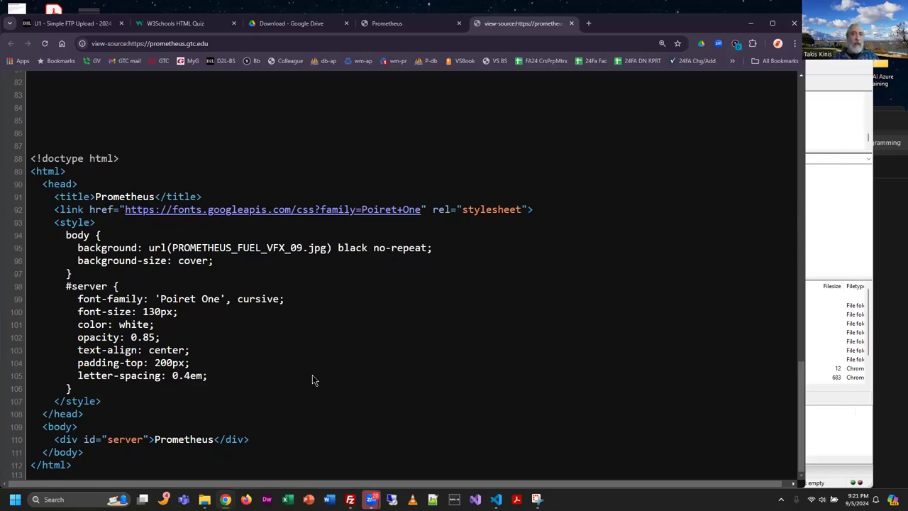
Step: Compare the source with the rendered Prometheus page, then reset that page's zoom to 100%
{"action": "left_click", "coordinate": [383, 24]}
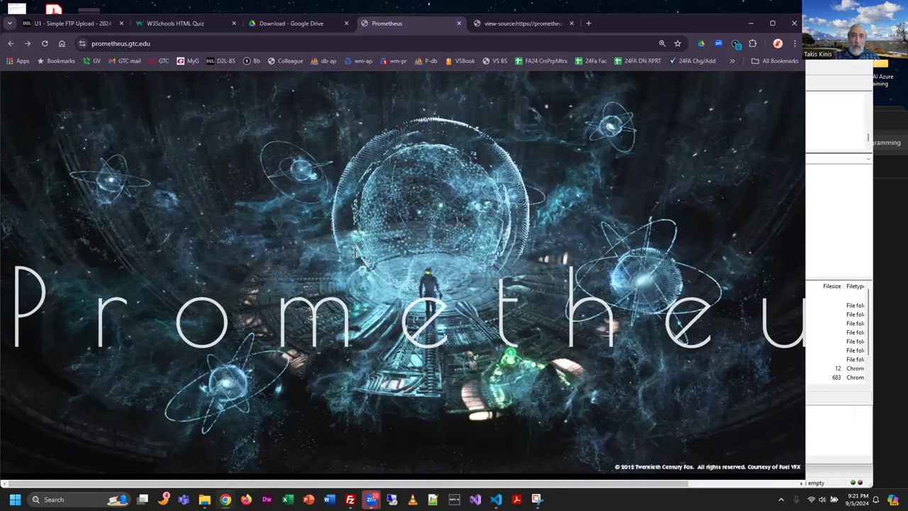
{"action": "left_click", "coordinate": [498, 24]}
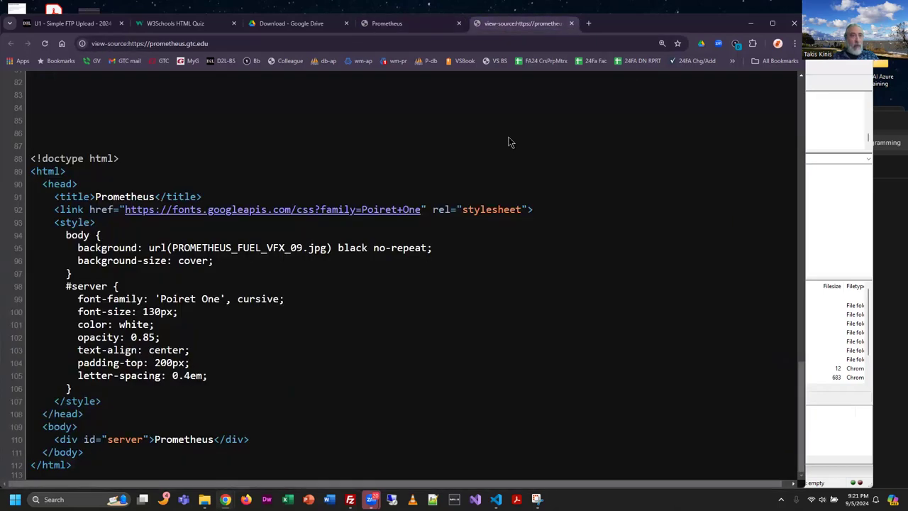
{"action": "left_click", "coordinate": [394, 26]}
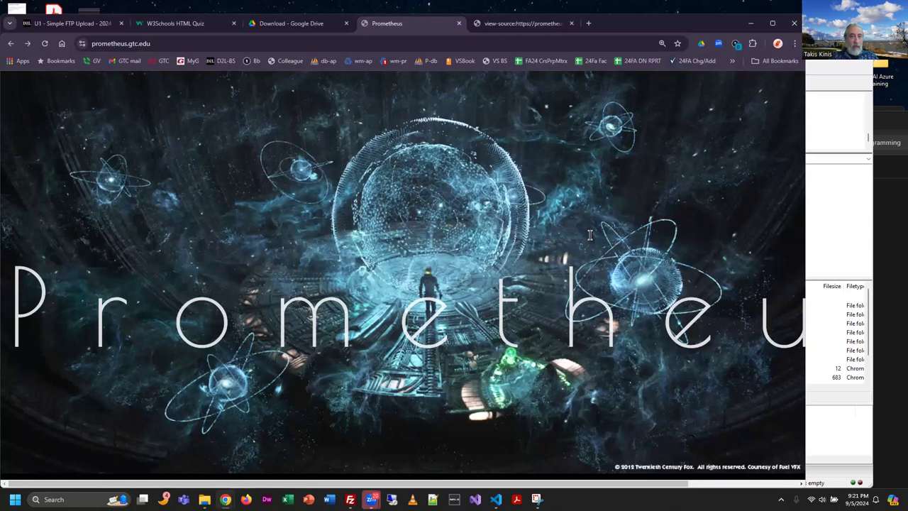
{"action": "key", "text": "ctrl+0"}
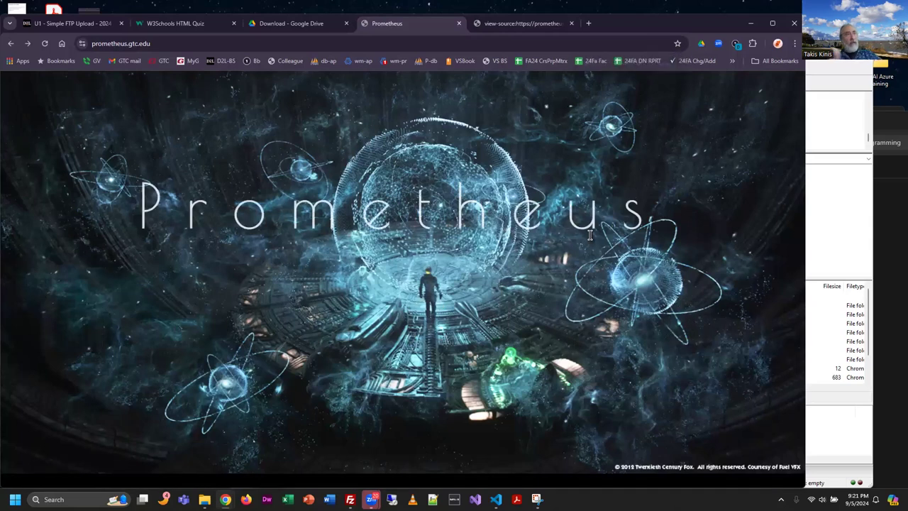
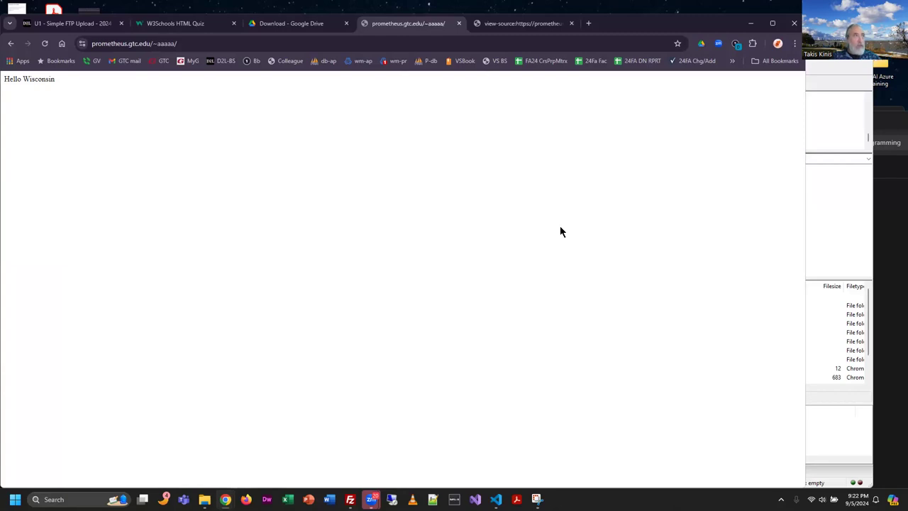
Step: Copy the prometheus page address from the browser's address bar
{"action": "left_click", "coordinate": [197, 44]}
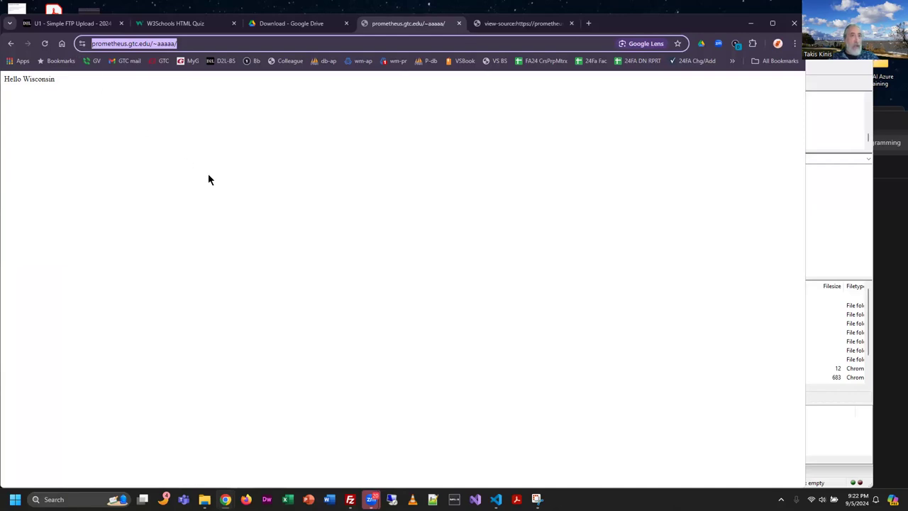
{"action": "right_click", "coordinate": [125, 42]}
{"action": "left_click", "coordinate": [152, 132]}
Step: Paste the address into U1 Simple FTP Upload's Text Submission, submit it, and open the link
{"action": "left_click", "coordinate": [61, 29]}
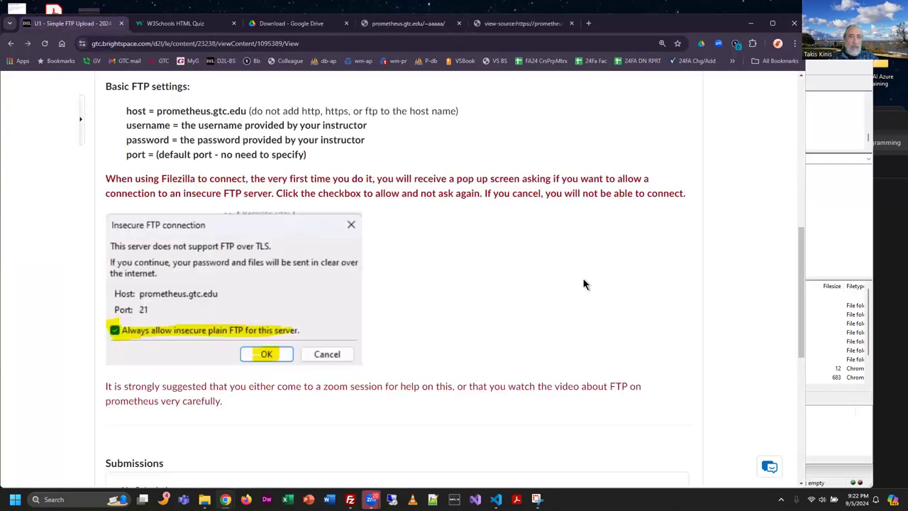
{"action": "scroll", "coordinate": [584, 284], "scroll_direction": "down", "scroll_amount": 4}
{"action": "left_click", "coordinate": [203, 315]}
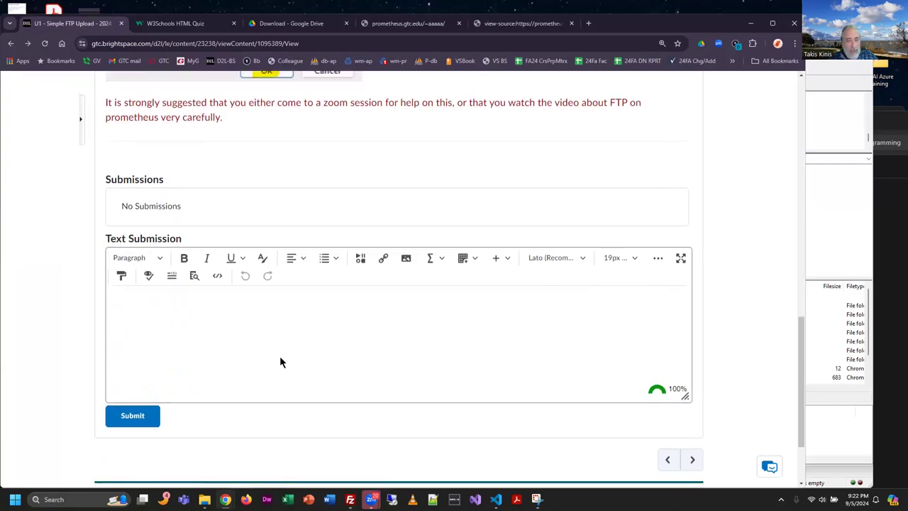
{"action": "key", "text": "ctrl+v"}
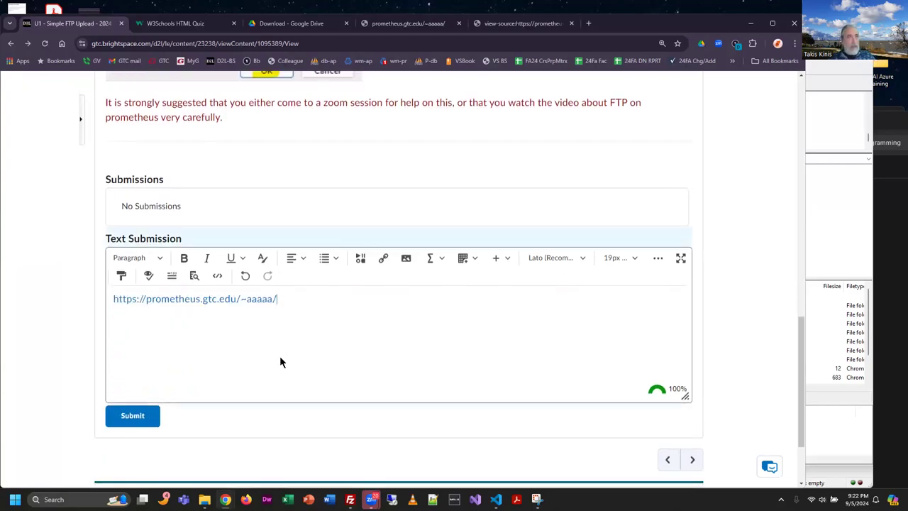
{"action": "left_click", "coordinate": [131, 417]}
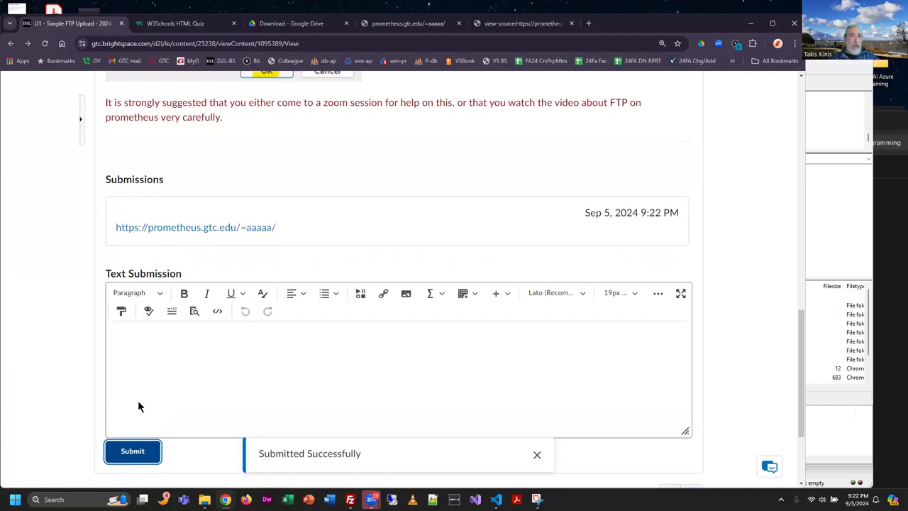
{"action": "left_click", "coordinate": [255, 227]}
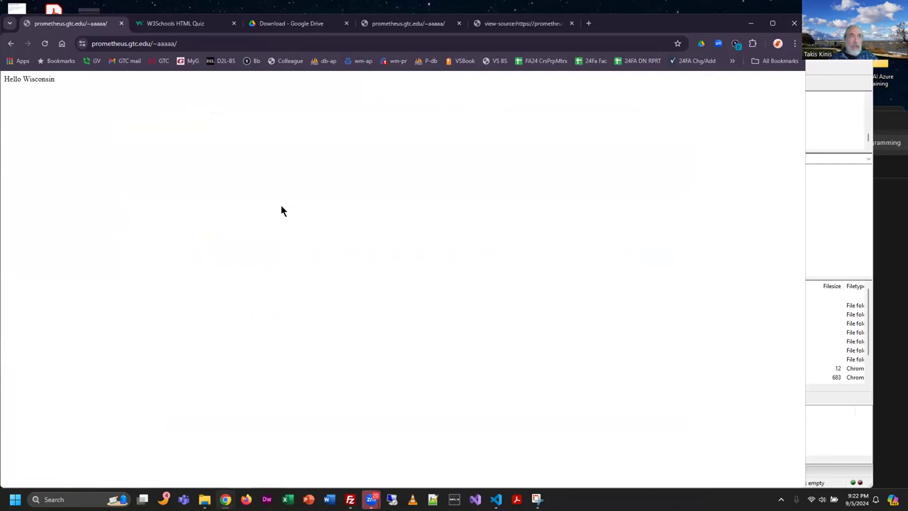
Step: View the Hello Wisconsin page source, then load Google's homepage in a new tab
{"action": "right_click", "coordinate": [269, 204]}
{"action": "left_click", "coordinate": [347, 416]}
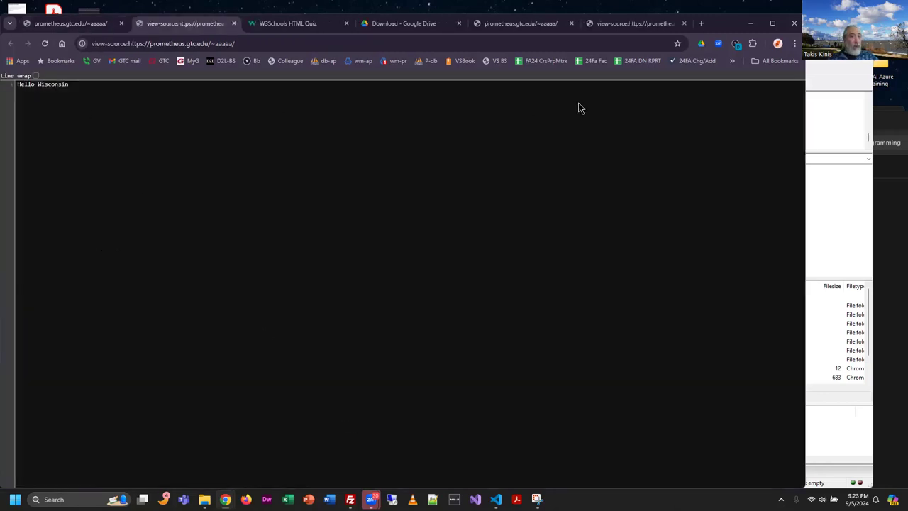
{"action": "left_click", "coordinate": [700, 24]}
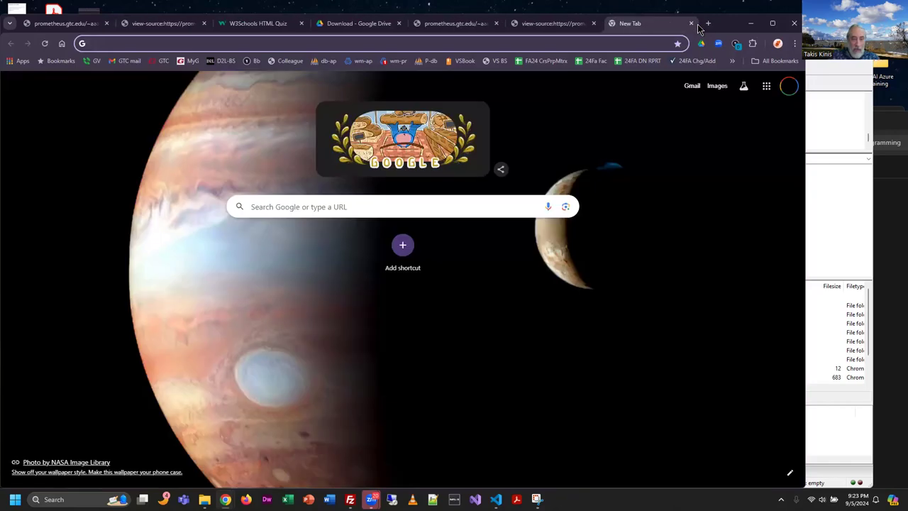
{"action": "type", "text": "goo"}
{"action": "key", "text": "Return"}
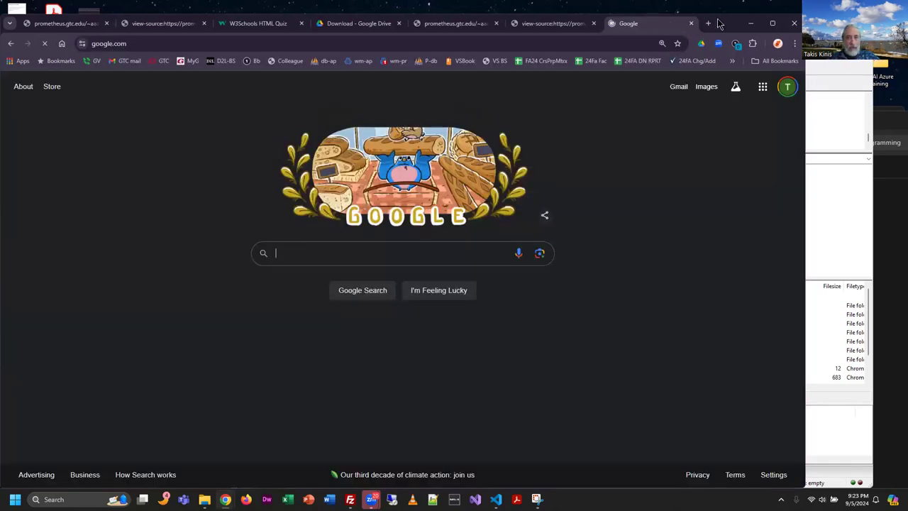
Step: View the page source of Google's homepage
{"action": "right_click", "coordinate": [702, 262]}
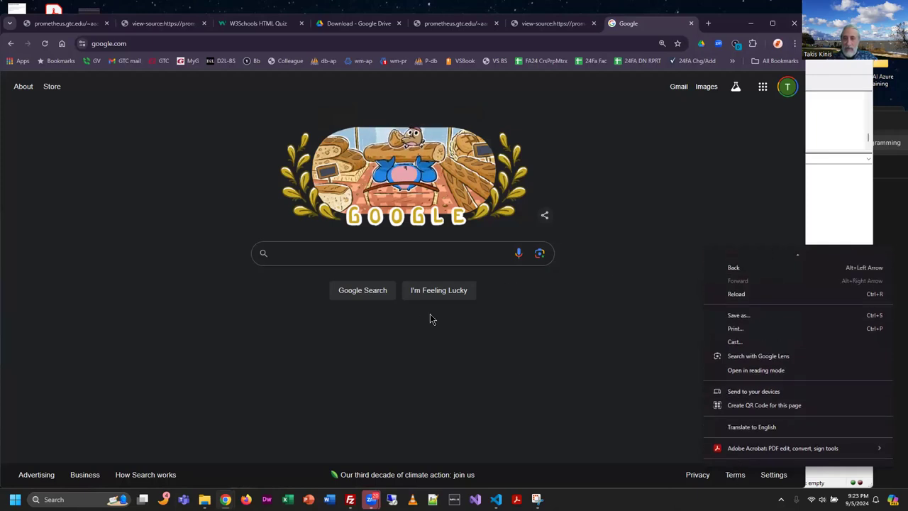
{"action": "left_click", "coordinate": [596, 337]}
{"action": "right_click", "coordinate": [627, 376]}
{"action": "left_click", "coordinate": [657, 266]}
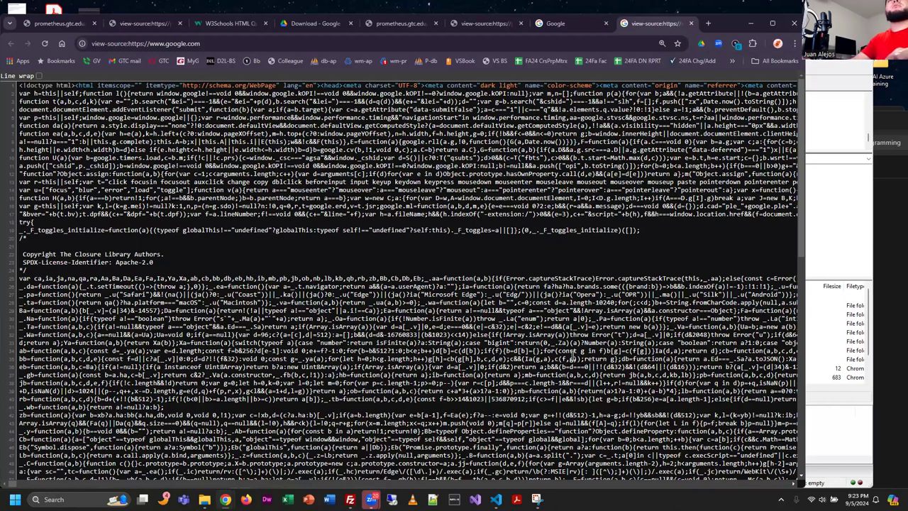
Step: Copy the Hello Wisconsin page's prometheus address, then open the D2L-BS Brightspace homepage
{"action": "left_click", "coordinate": [691, 23]}
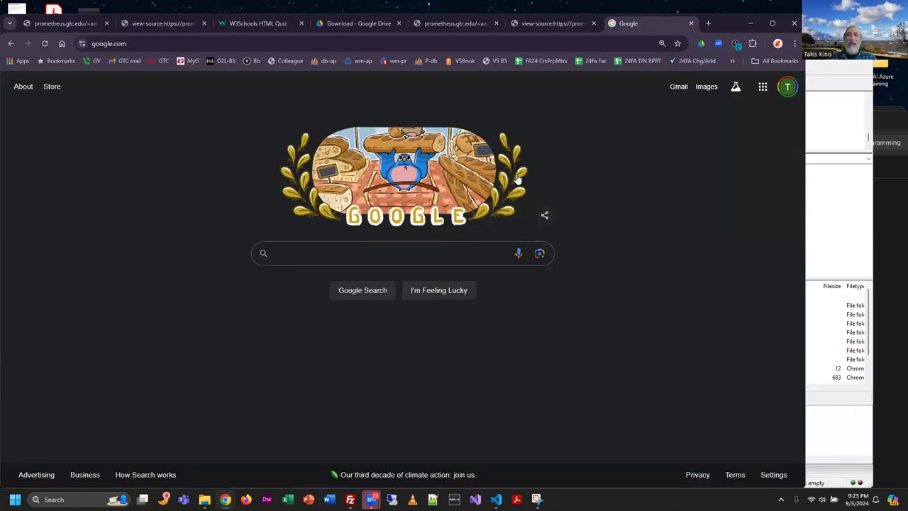
{"action": "left_click", "coordinate": [455, 27]}
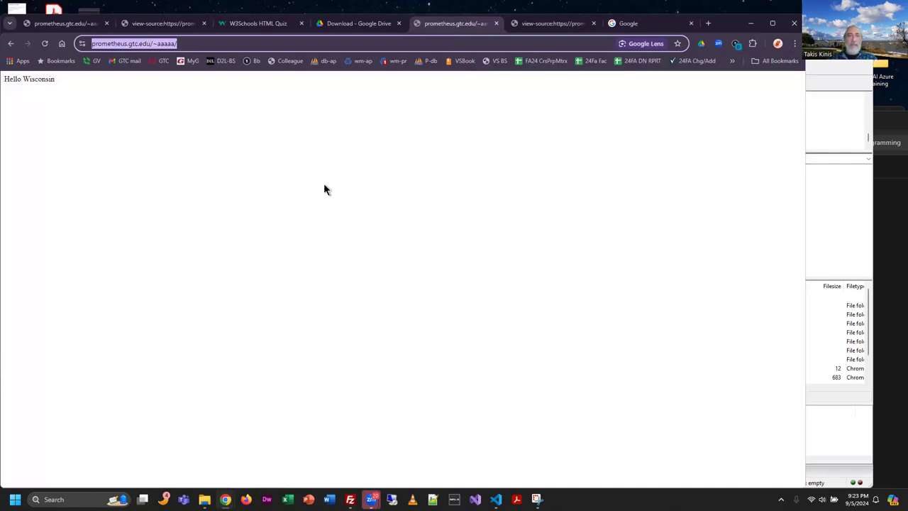
{"action": "left_click_drag", "start_coordinate": [200, 43], "coordinate": [79, 51]}
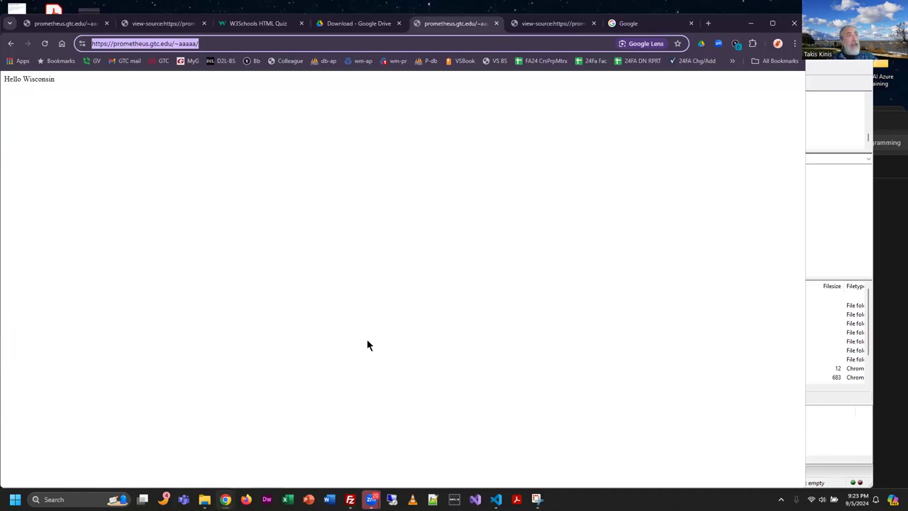
{"action": "left_click", "coordinate": [220, 113]}
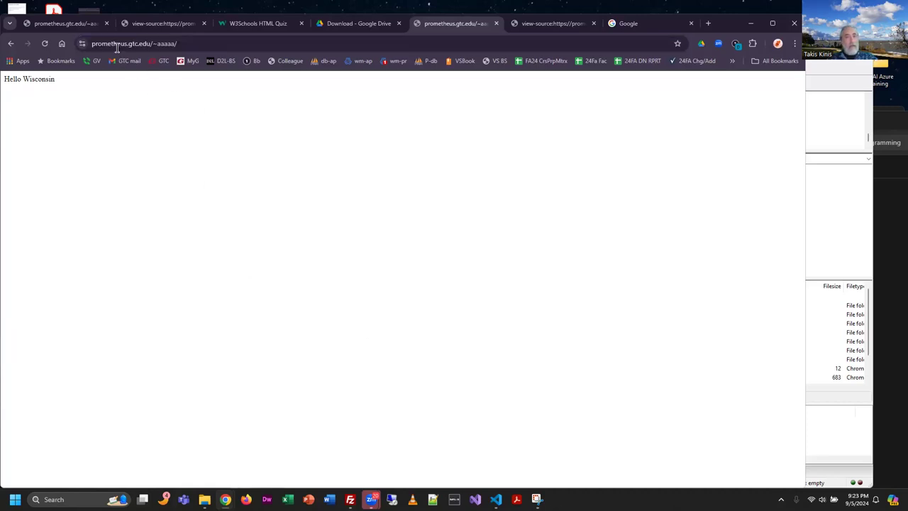
{"action": "right_click", "coordinate": [119, 47]}
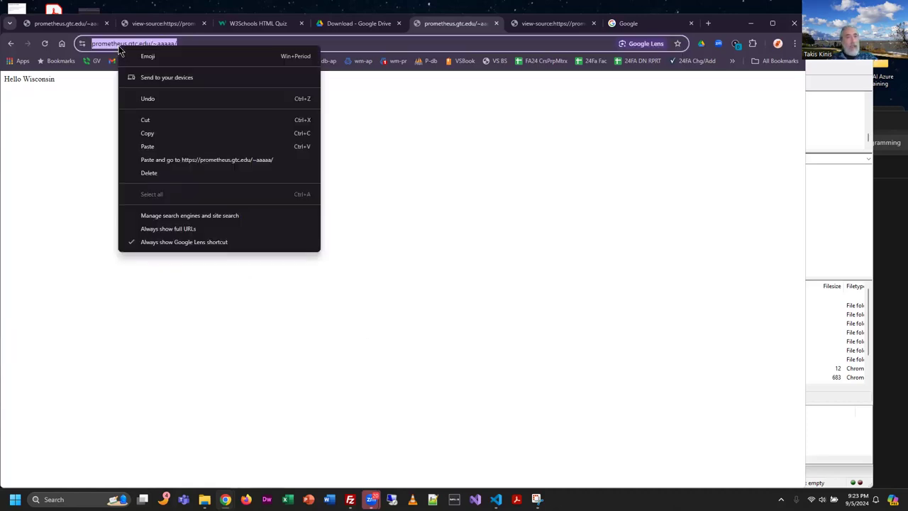
{"action": "left_click", "coordinate": [147, 136]}
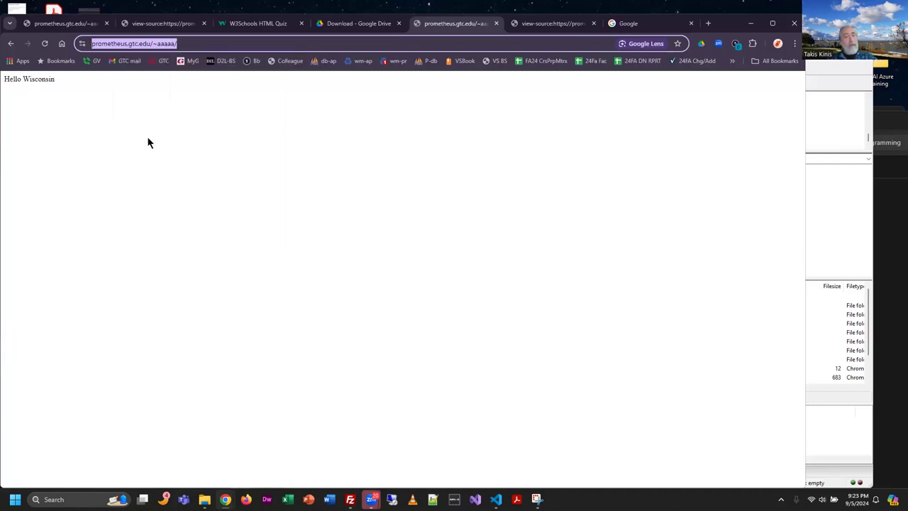
{"action": "left_click", "coordinate": [60, 25]}
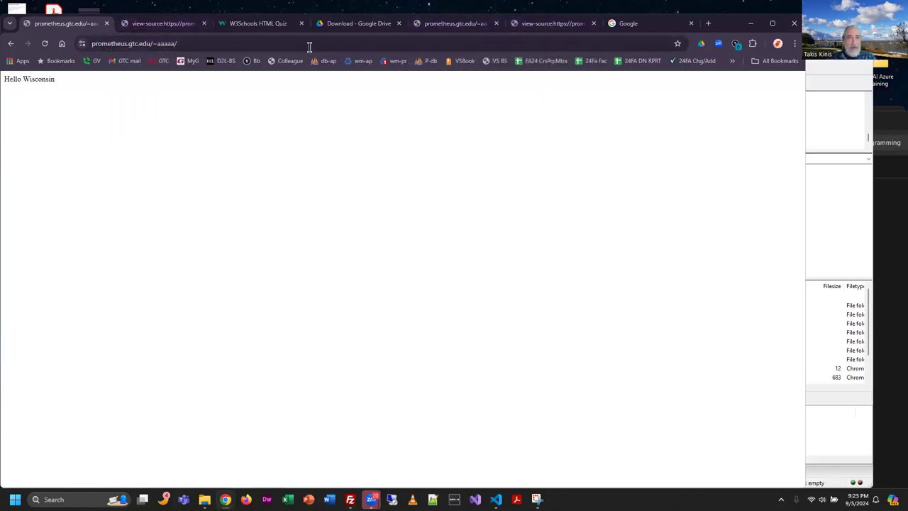
{"action": "left_click", "coordinate": [220, 61]}
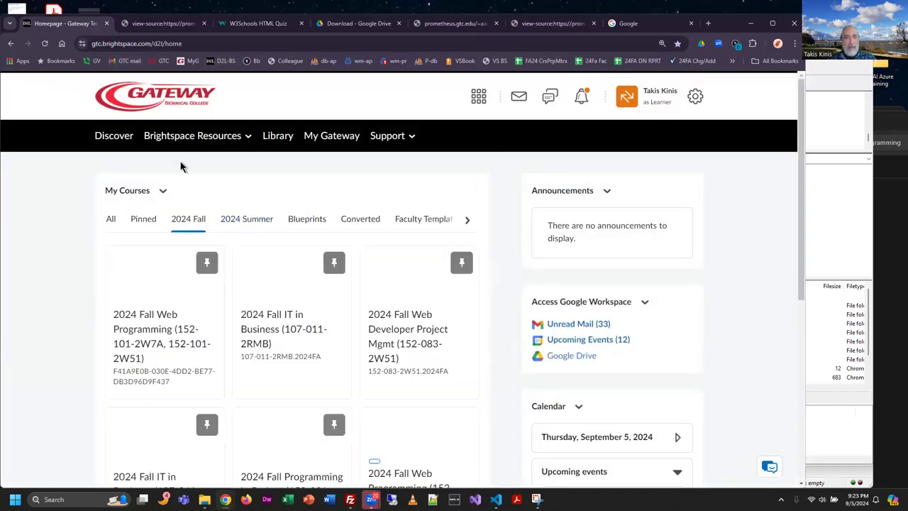
Step: Open the U1 - Simple FTP Upload assignment via 2024 Fall Web Programming's Unit 1 content
{"action": "left_click", "coordinate": [146, 344]}
{"action": "scroll", "coordinate": [233, 239], "scroll_direction": "down", "scroll_amount": 5}
{"action": "scroll", "coordinate": [293, 178], "scroll_direction": "down", "scroll_amount": 5}
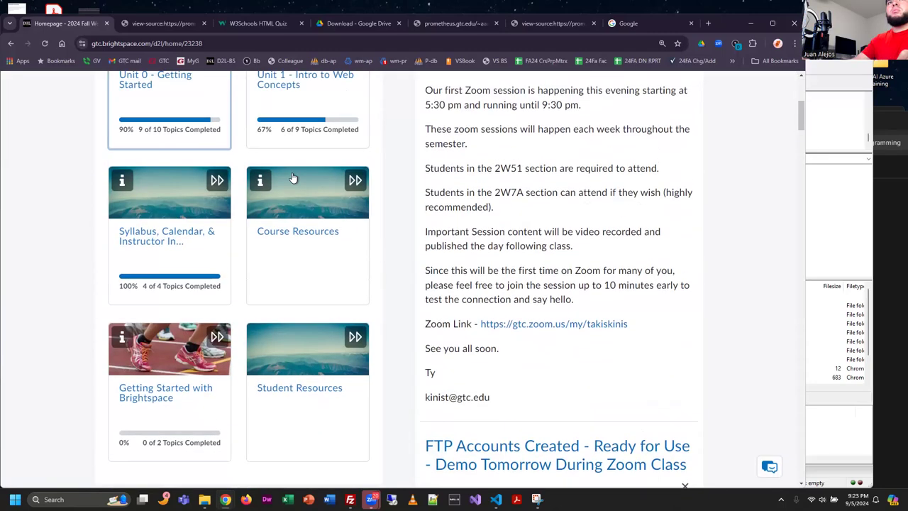
{"action": "scroll", "coordinate": [293, 177], "scroll_direction": "up", "scroll_amount": 2}
{"action": "left_click", "coordinate": [314, 205]}
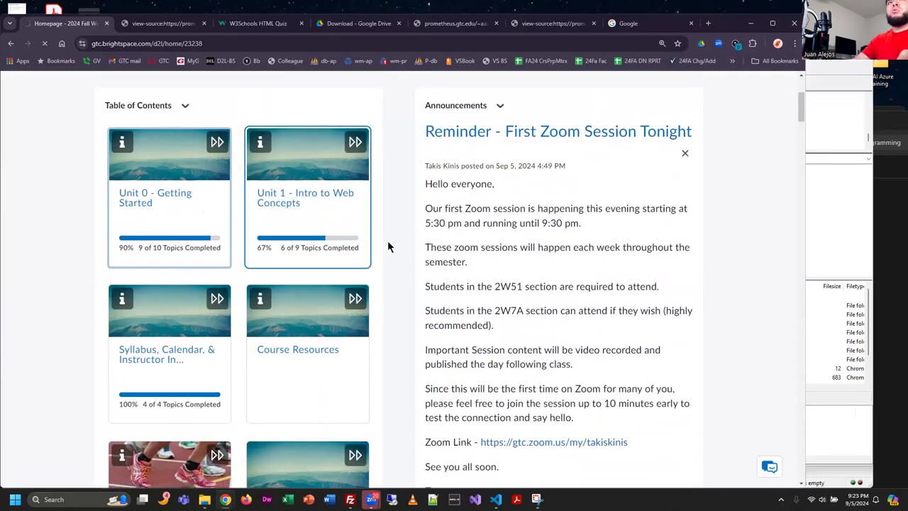
{"action": "scroll", "coordinate": [490, 294], "scroll_direction": "down", "scroll_amount": 15}
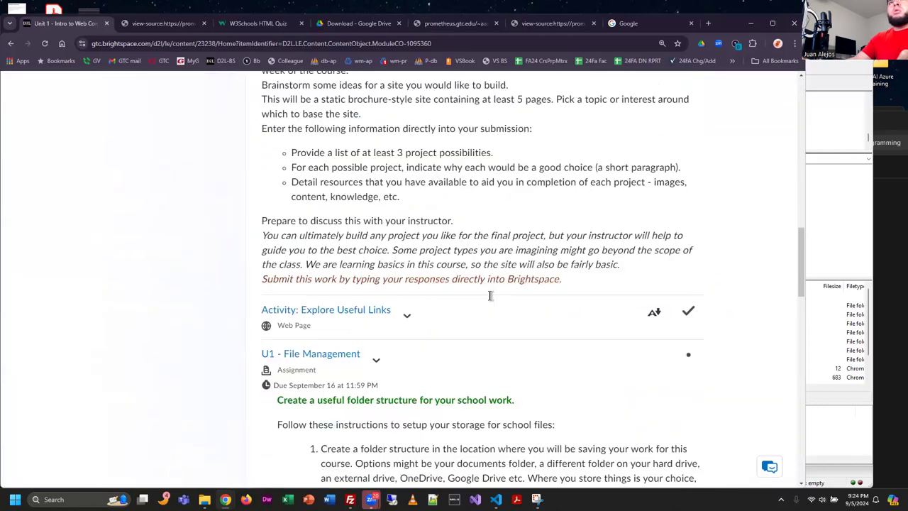
{"action": "scroll", "coordinate": [489, 294], "scroll_direction": "down", "scroll_amount": 10}
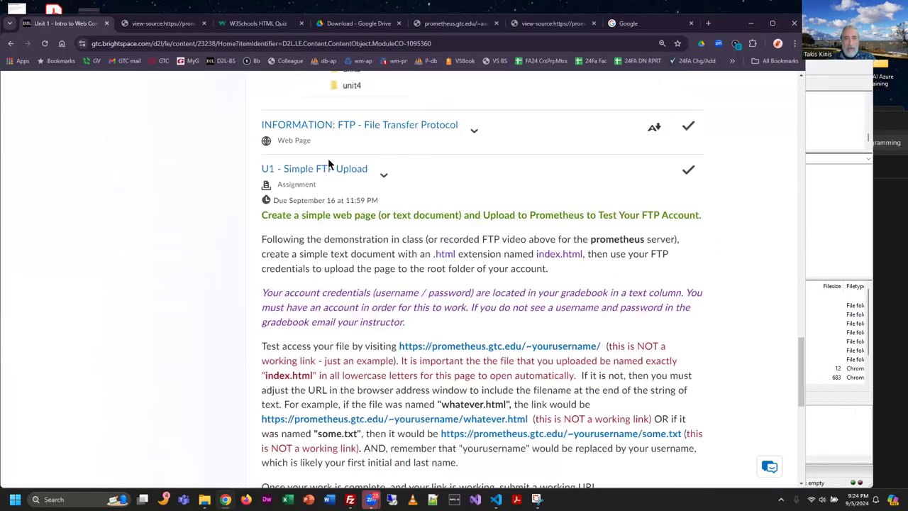
{"action": "left_click", "coordinate": [331, 171]}
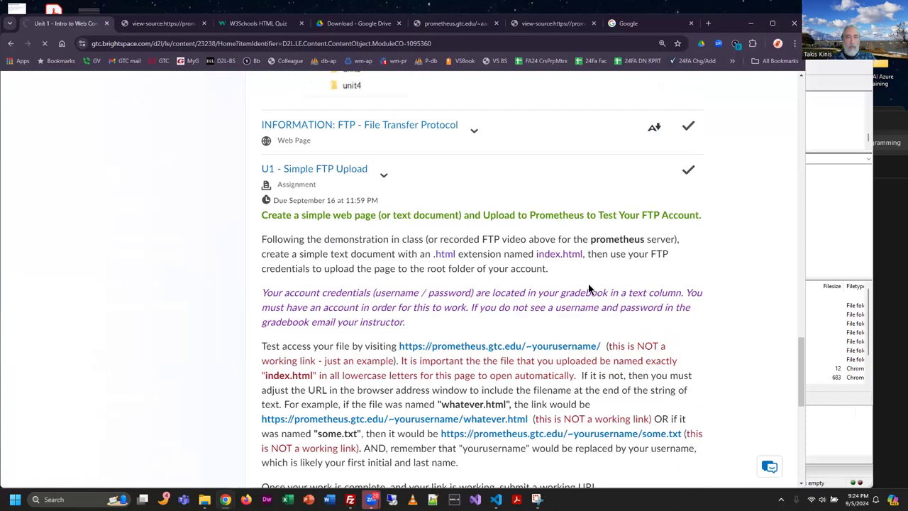
{"action": "scroll", "coordinate": [381, 261], "scroll_direction": "down", "scroll_amount": 10}
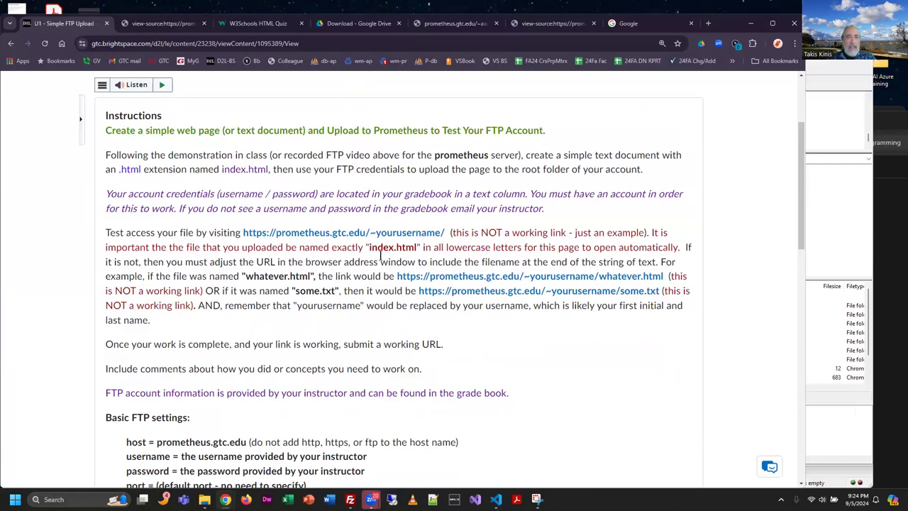
{"action": "scroll", "coordinate": [381, 261], "scroll_direction": "down", "scroll_amount": 2}
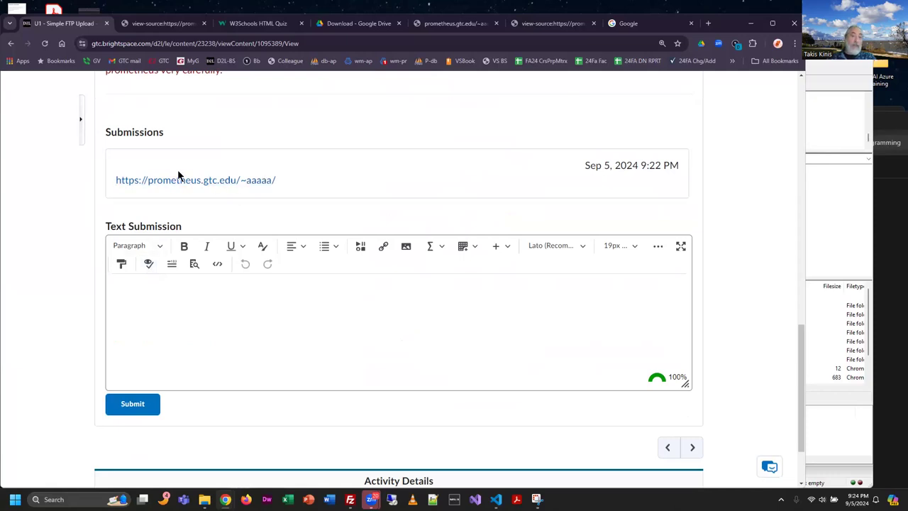
{"action": "left_click", "coordinate": [179, 283]}
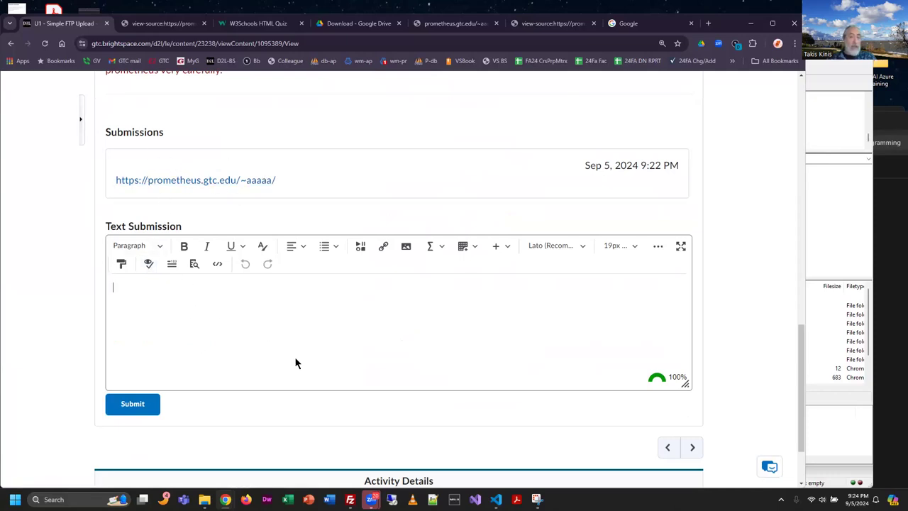
{"action": "key", "text": "ctrl+v"}
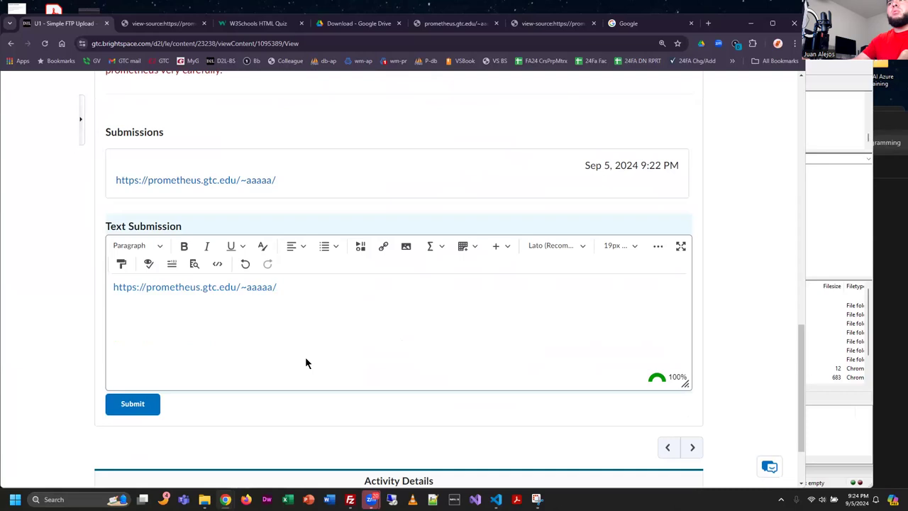
{"action": "left_click", "coordinate": [135, 408]}
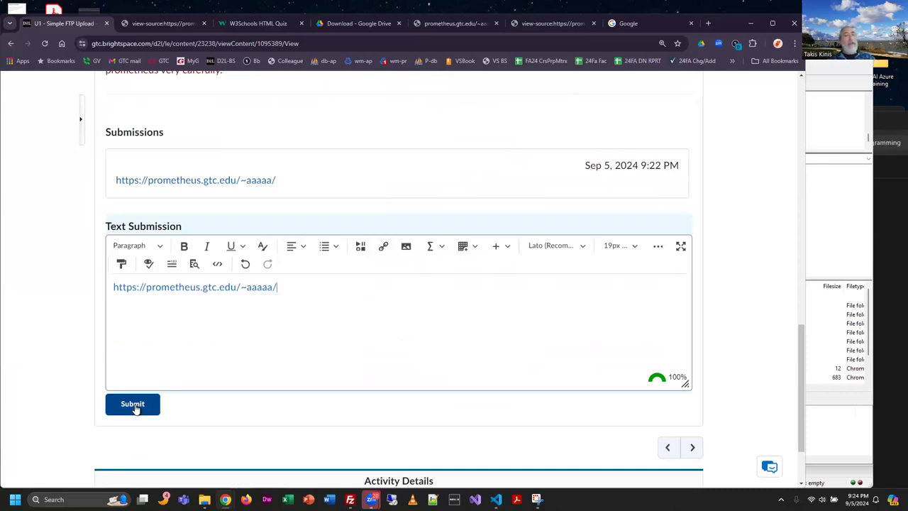
{"action": "key", "text": "Return"}
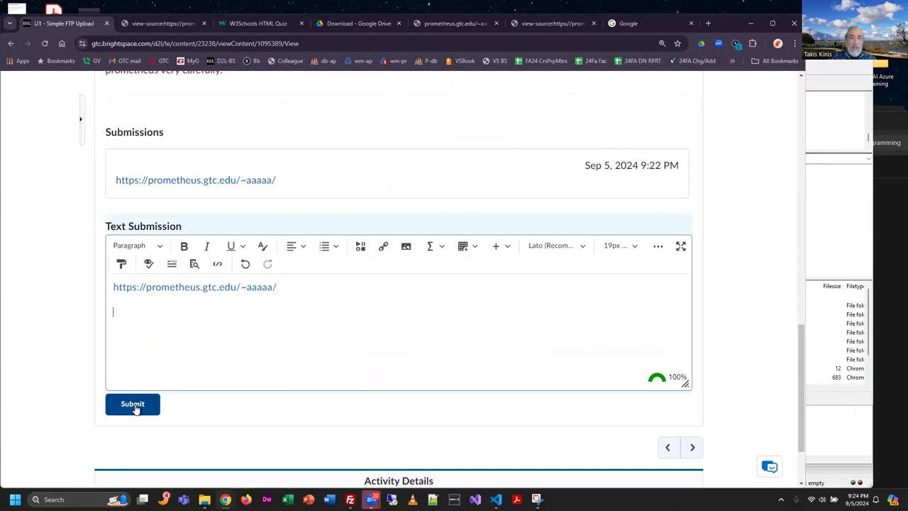
{"action": "type", "text": "https://"}
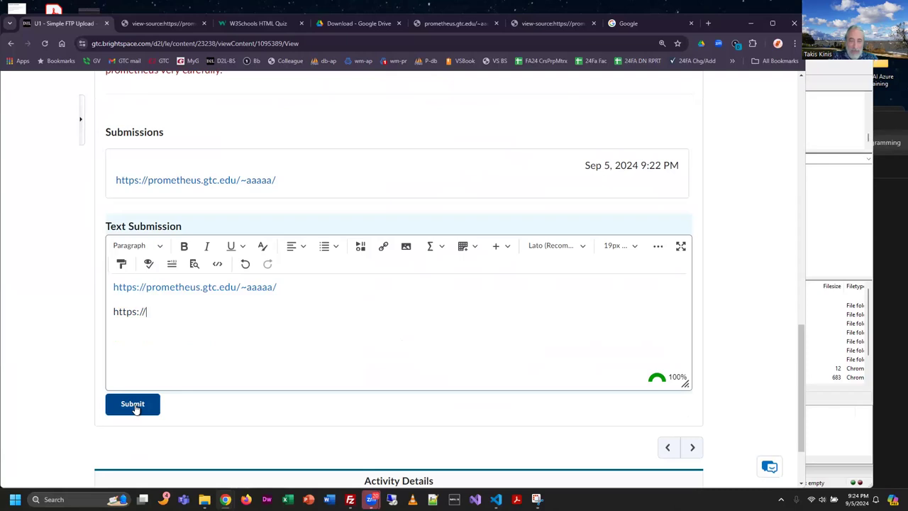
{"action": "type", "text": "prometheus.gtc.ed"}
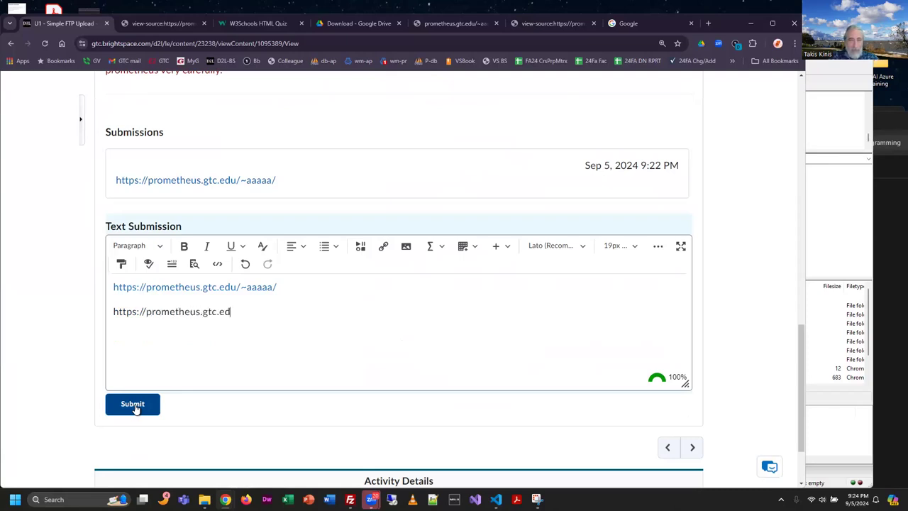
{"action": "type", "text": "u/"}
{"action": "type", "text": "~aaaaa"}
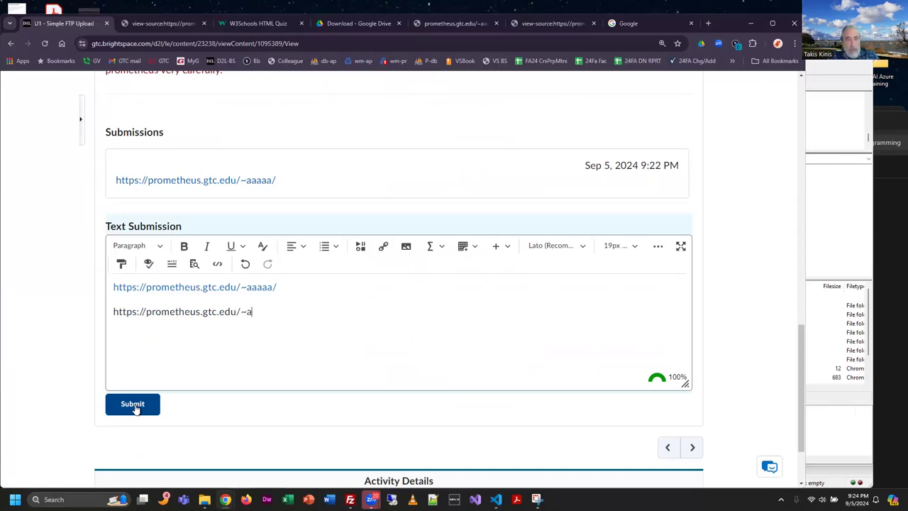